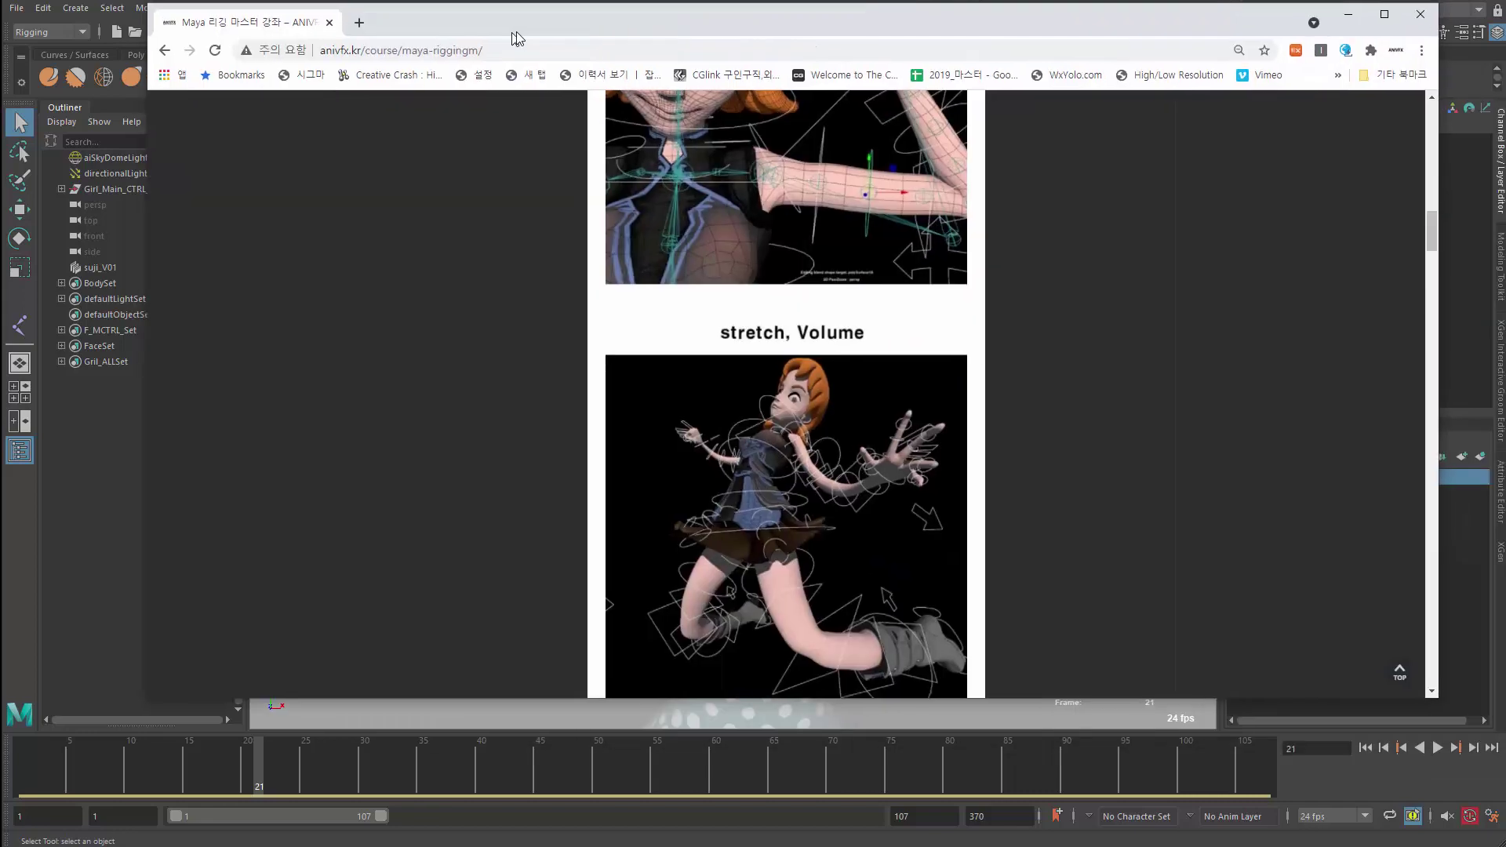
Autoscroll through the aniVFX Maya rigging master course page in Chrome
middle_click(508, 358)
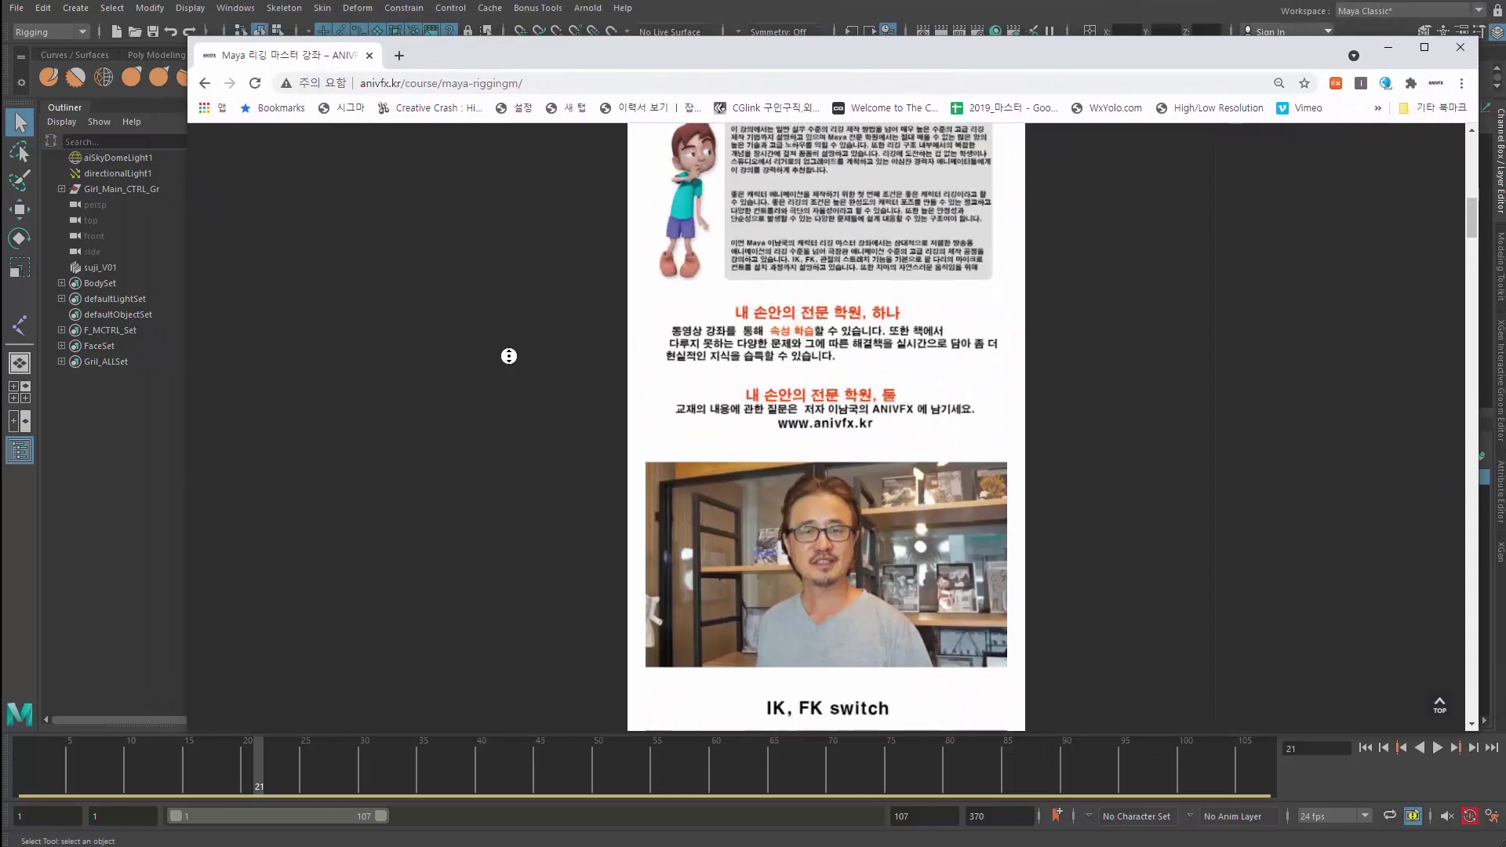
middle_click(498, 345)
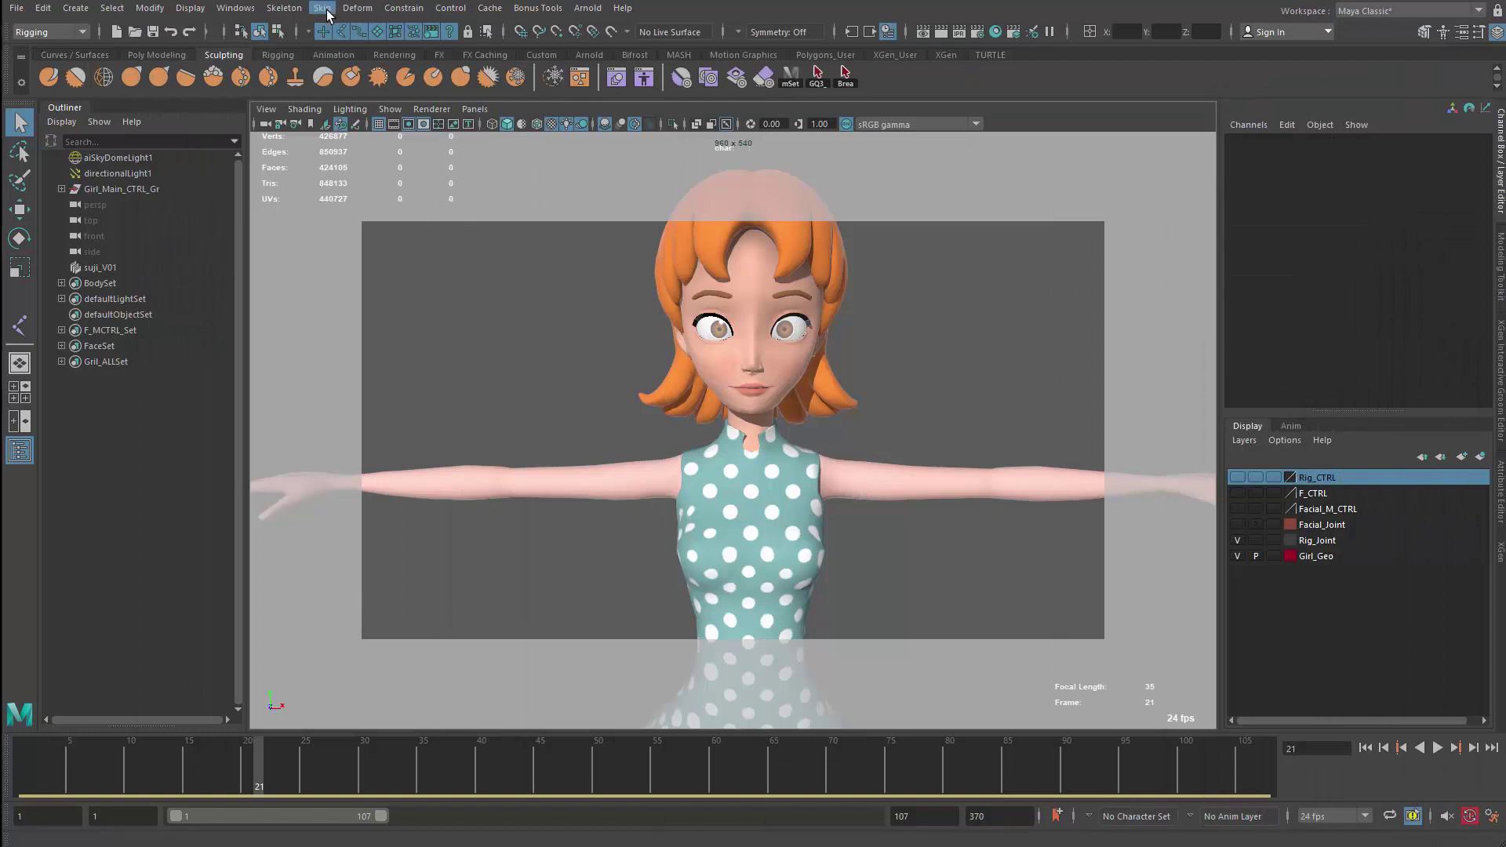
Tear off the Skeleton menu as a floating panel
left_click(296, 9)
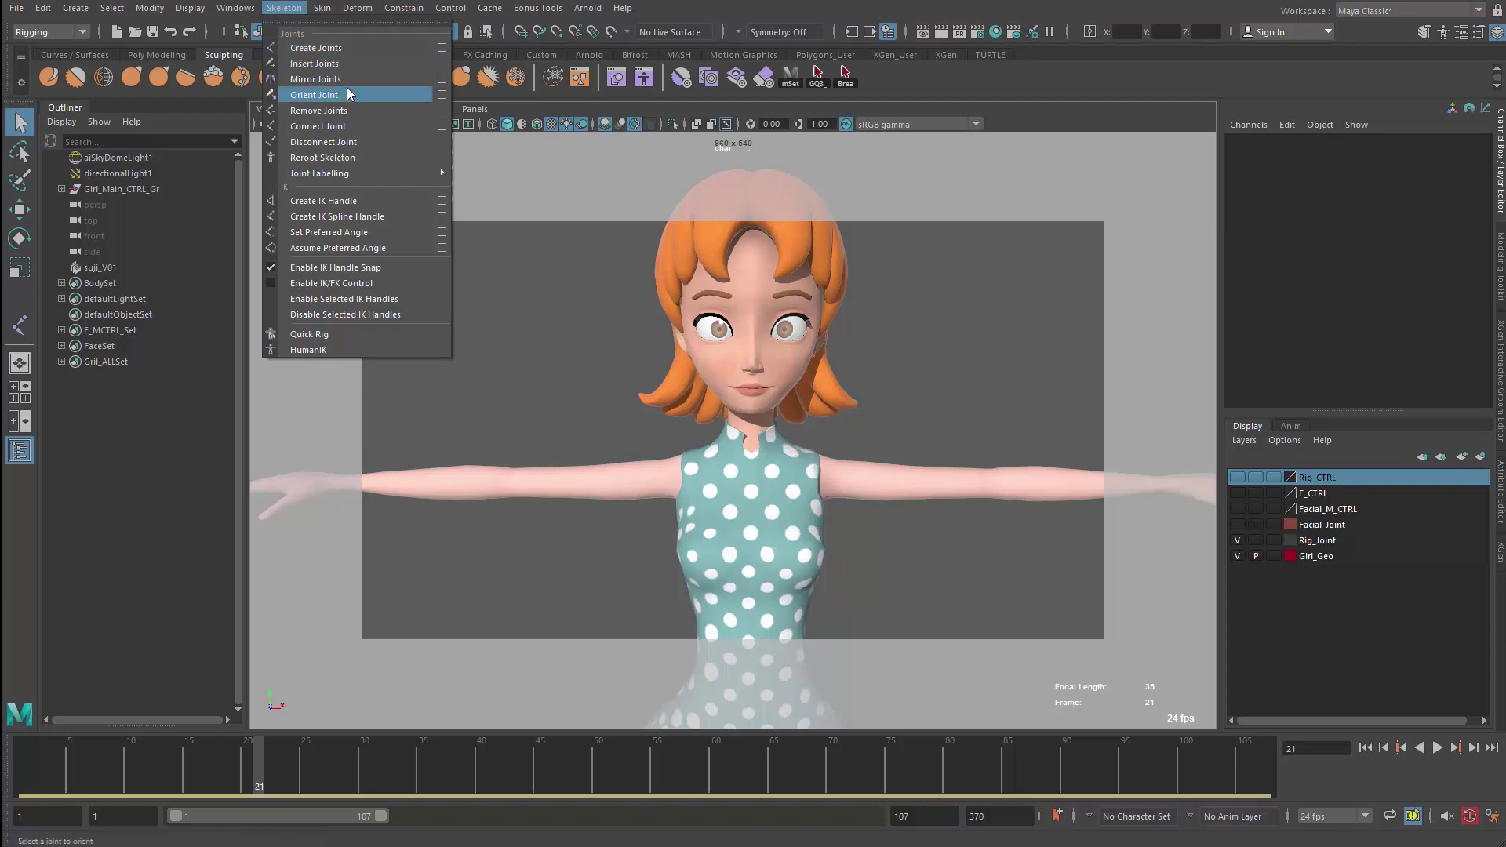
left_click(337, 25)
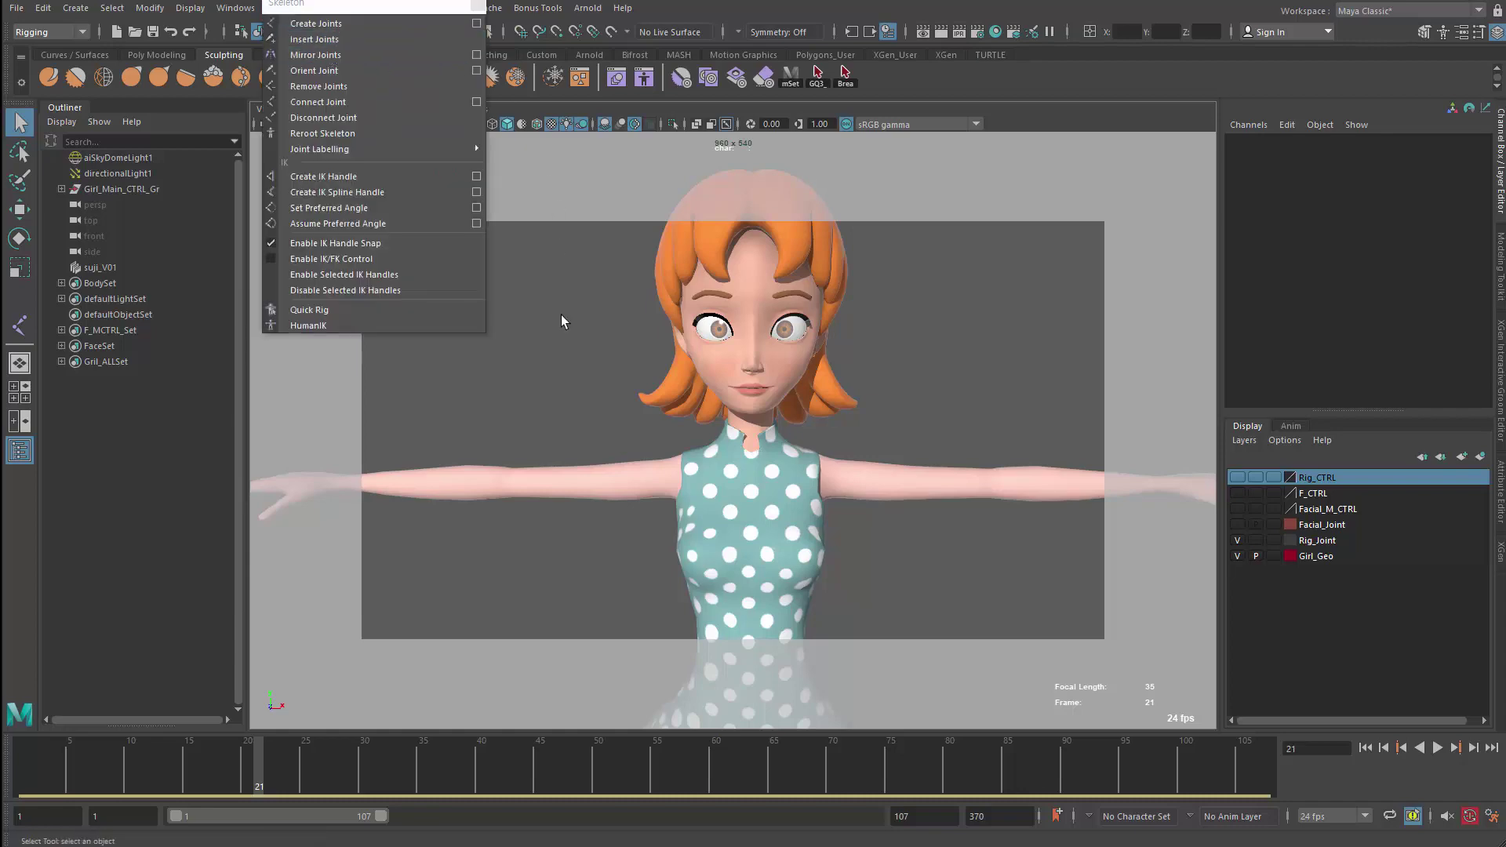
mouse_move(561, 313)
middle_mouse_down("alt")
mouse_move(596, 363)
mouse_move(567, 383)
middle_mouse_up("alt")
Maximize the side view and frame it on the girl's torso
key("space")
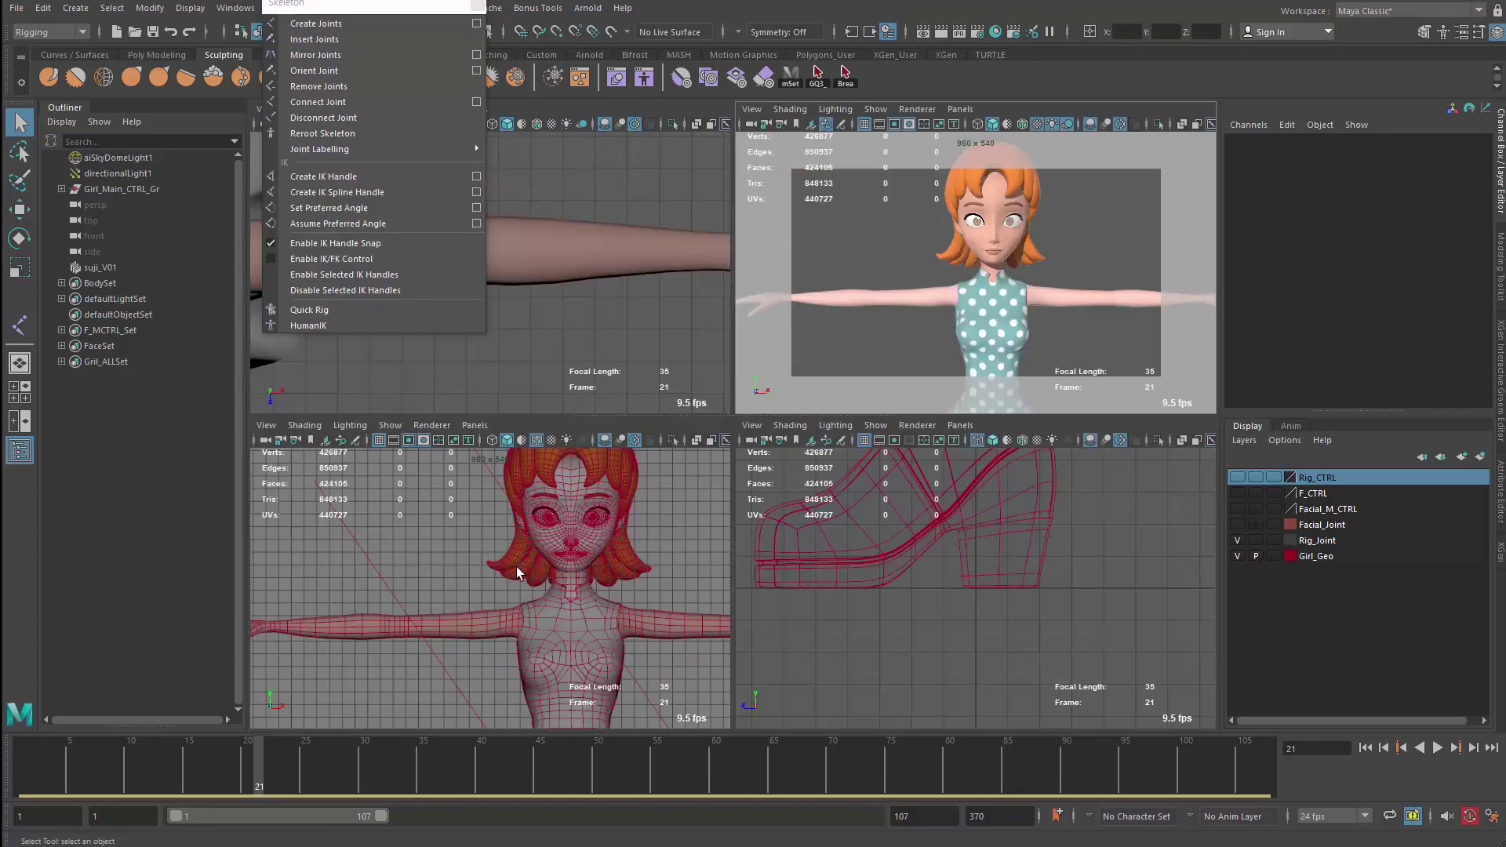
key("space")
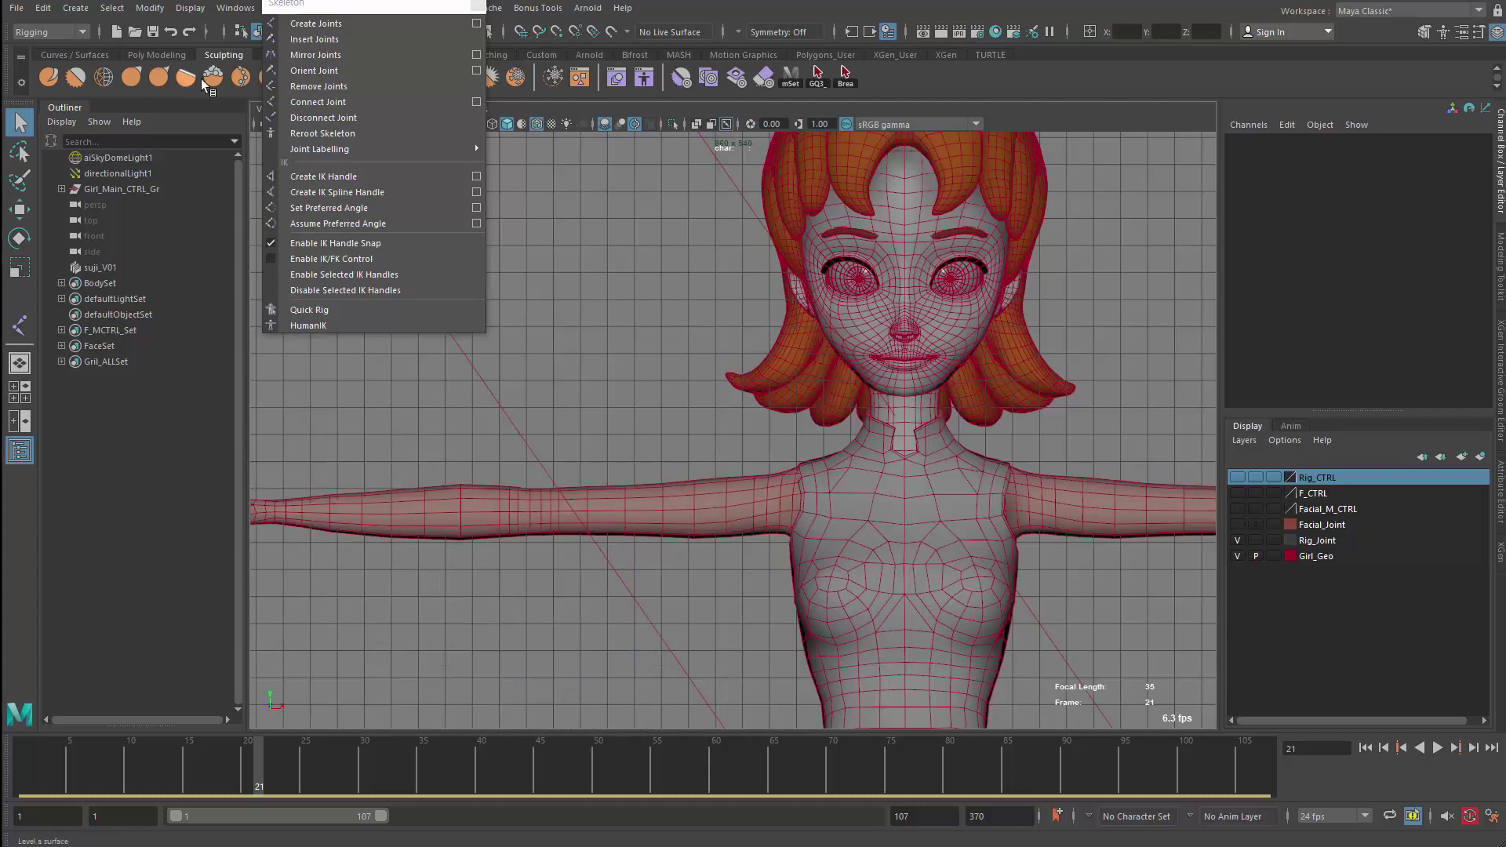
key("space")
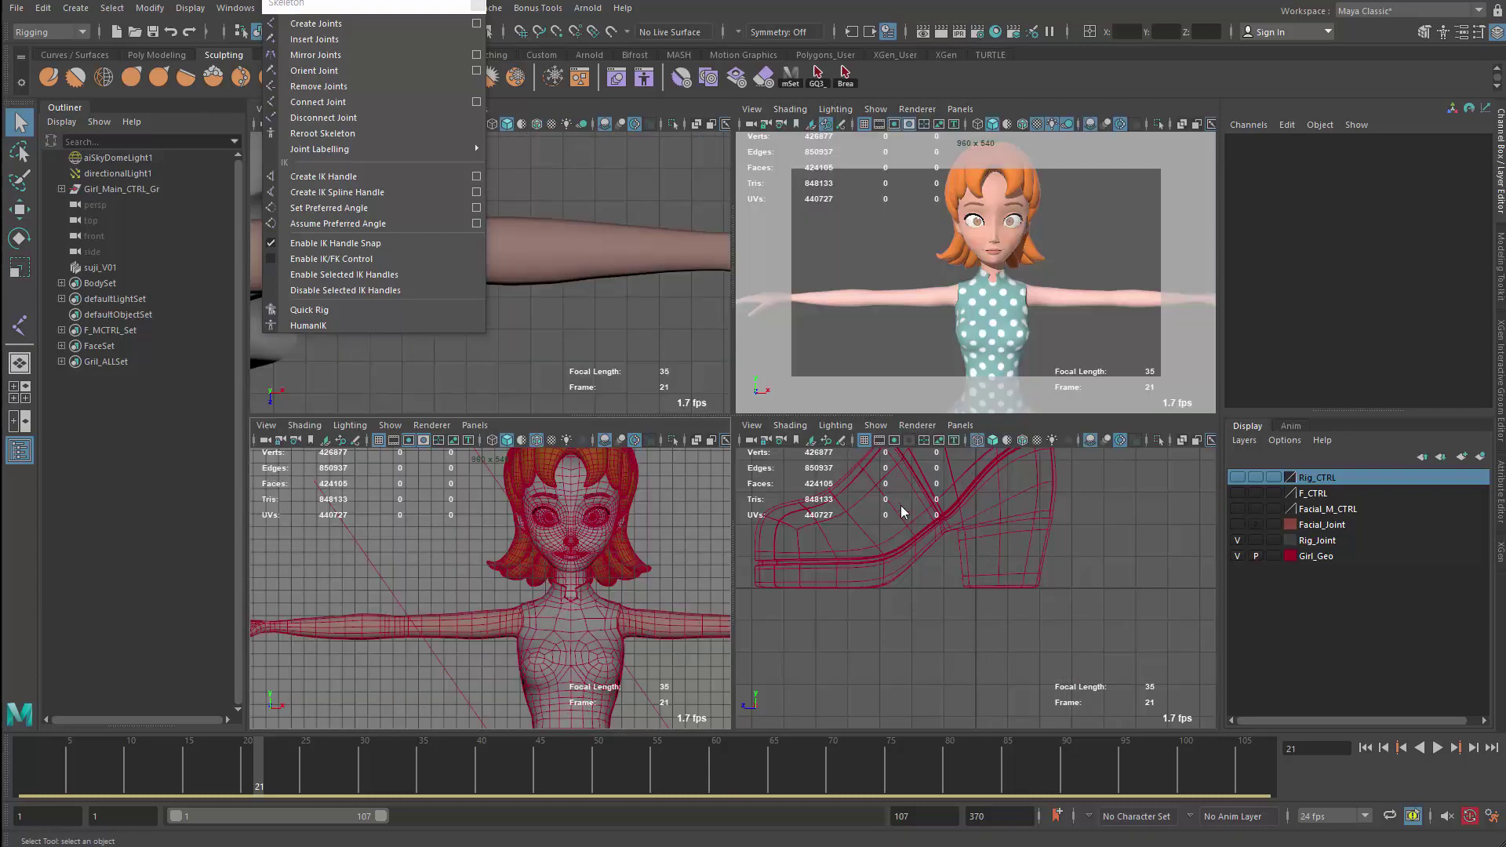
key("space")
mouse_move(572, 242)
middle_mouse_down("alt")
mouse_move(830, 410)
mouse_move(740, 688)
mouse_move(697, 620)
mouse_move(709, 719)
middle_mouse_up("alt")
Place four spine joints from the lower torso up to the chest in the side view
left_click(325, 31)
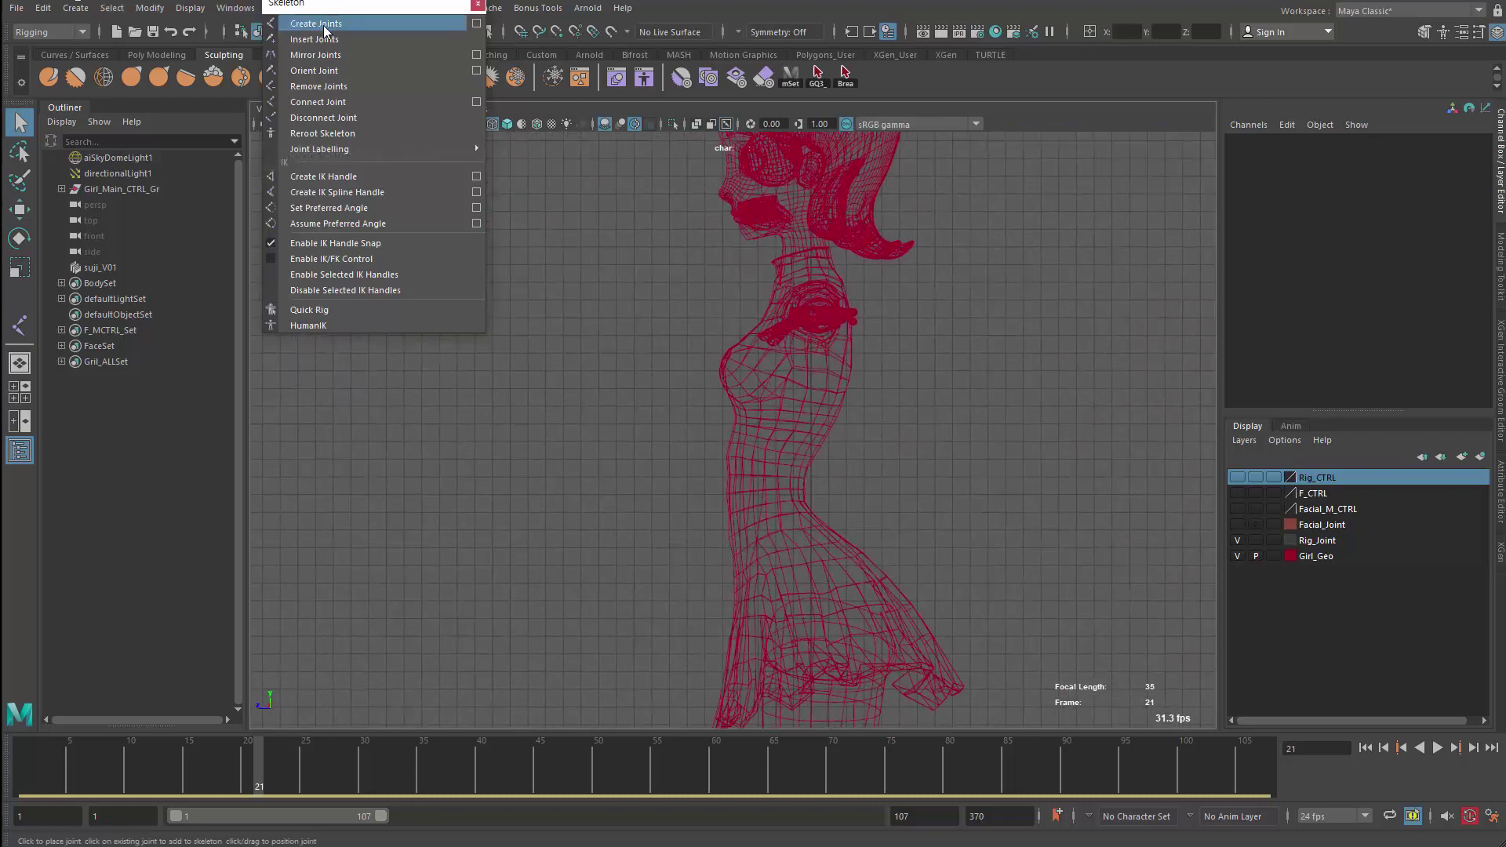
left_click(325, 25)
middle_click_drag(802, 602, 770, 567, "alt")
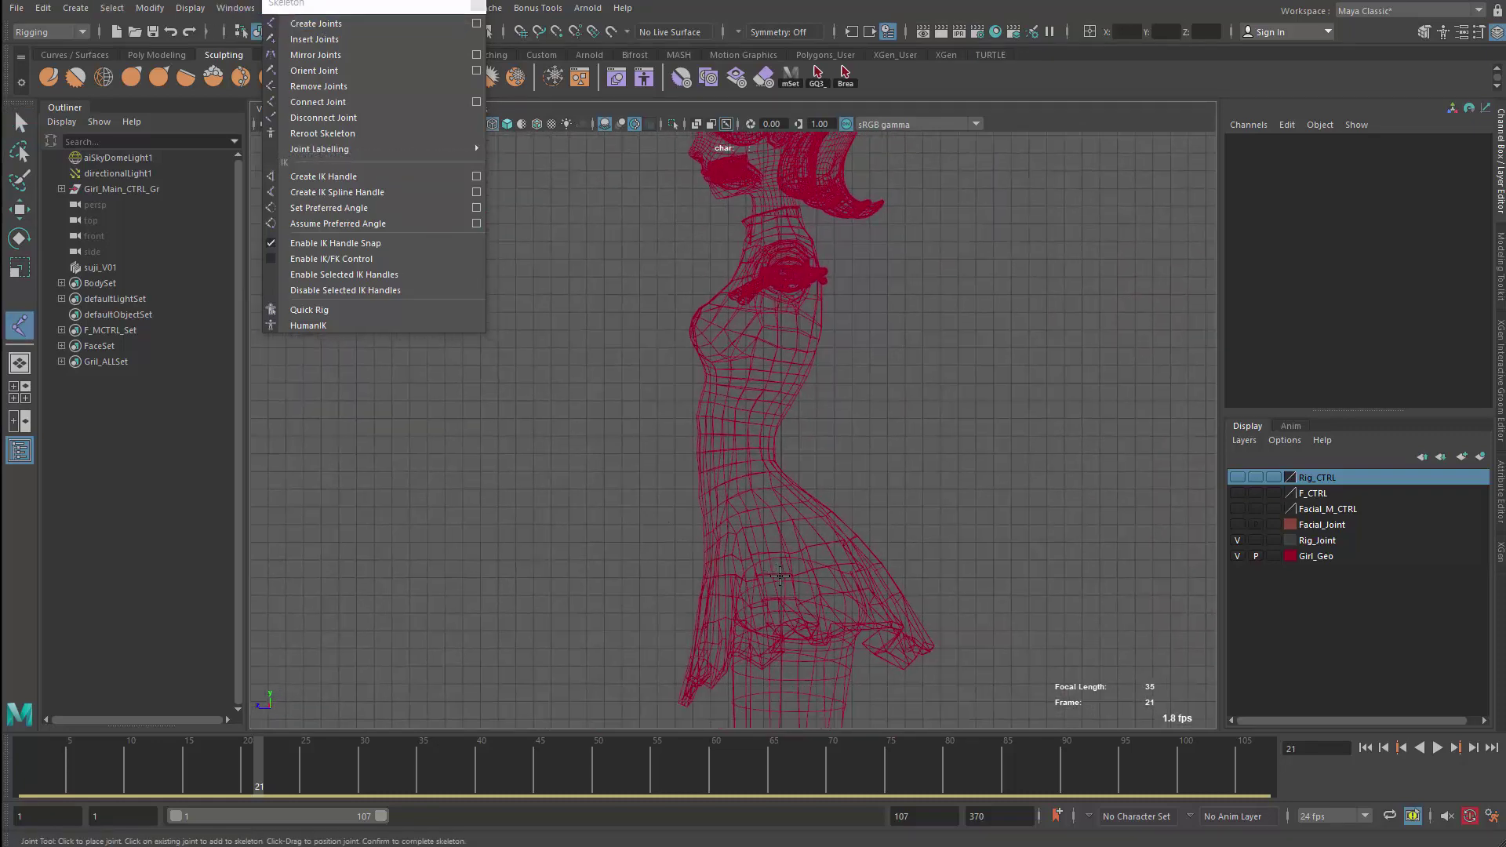
left_click(780, 577)
left_click(751, 503)
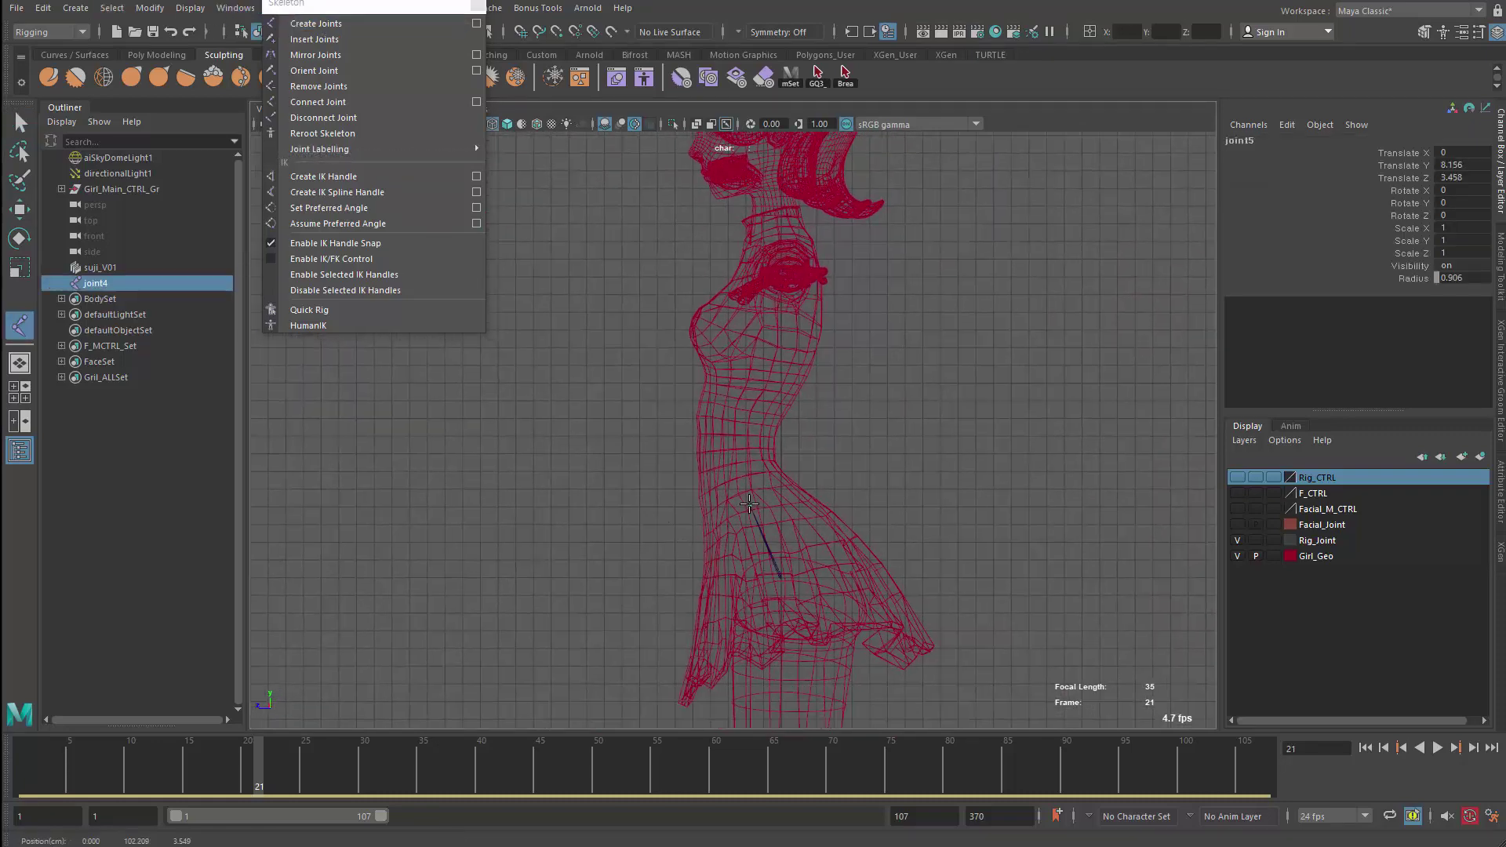
left_click(741, 409)
left_click(773, 298)
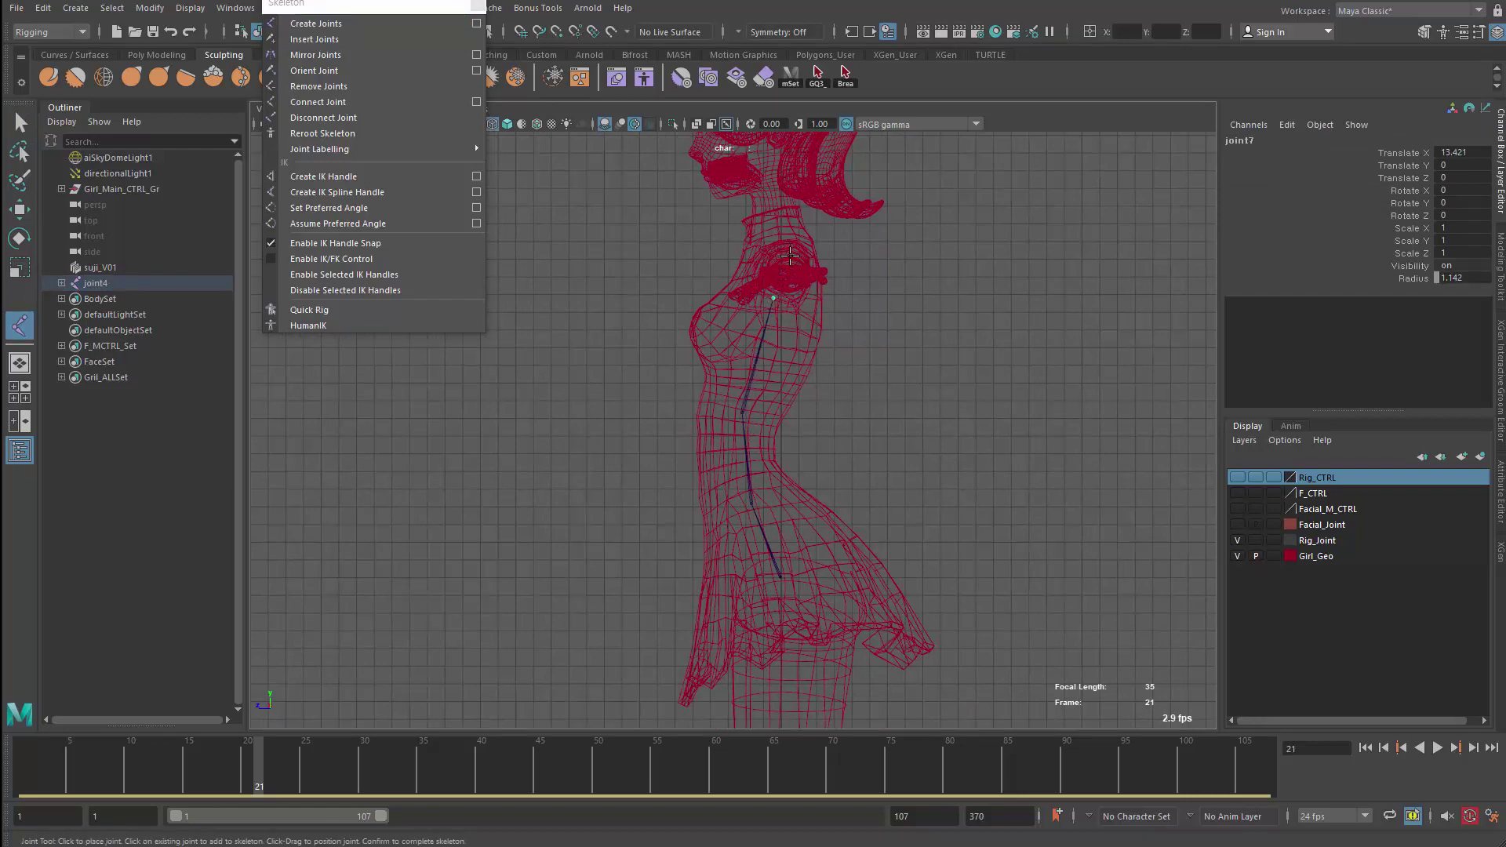
key("Return")
right_click_drag(658, 469, 770, 392, "alt")
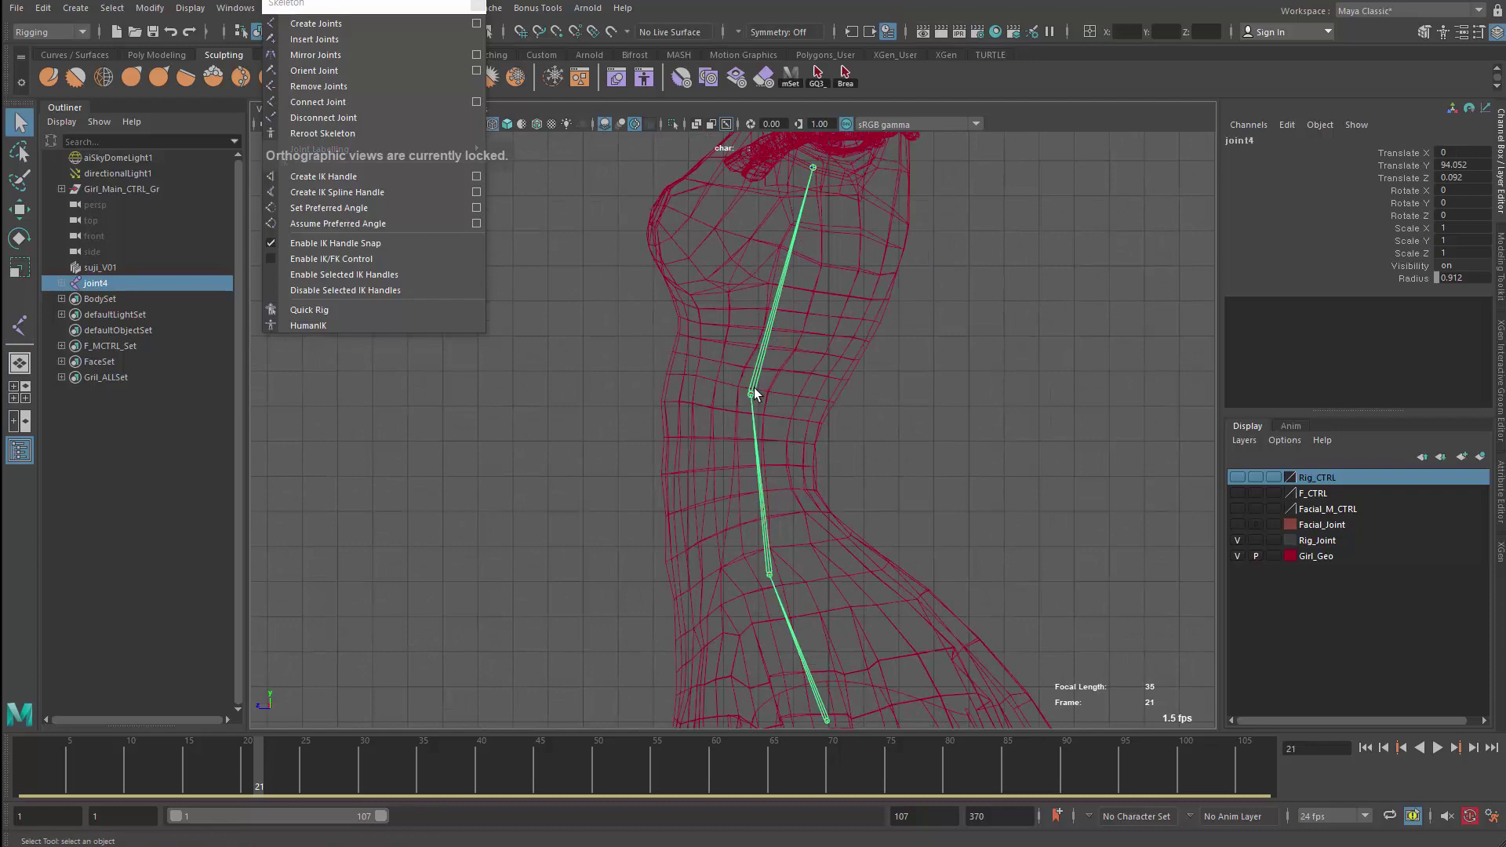
right_click_drag(719, 548, 691, 427, "alt")
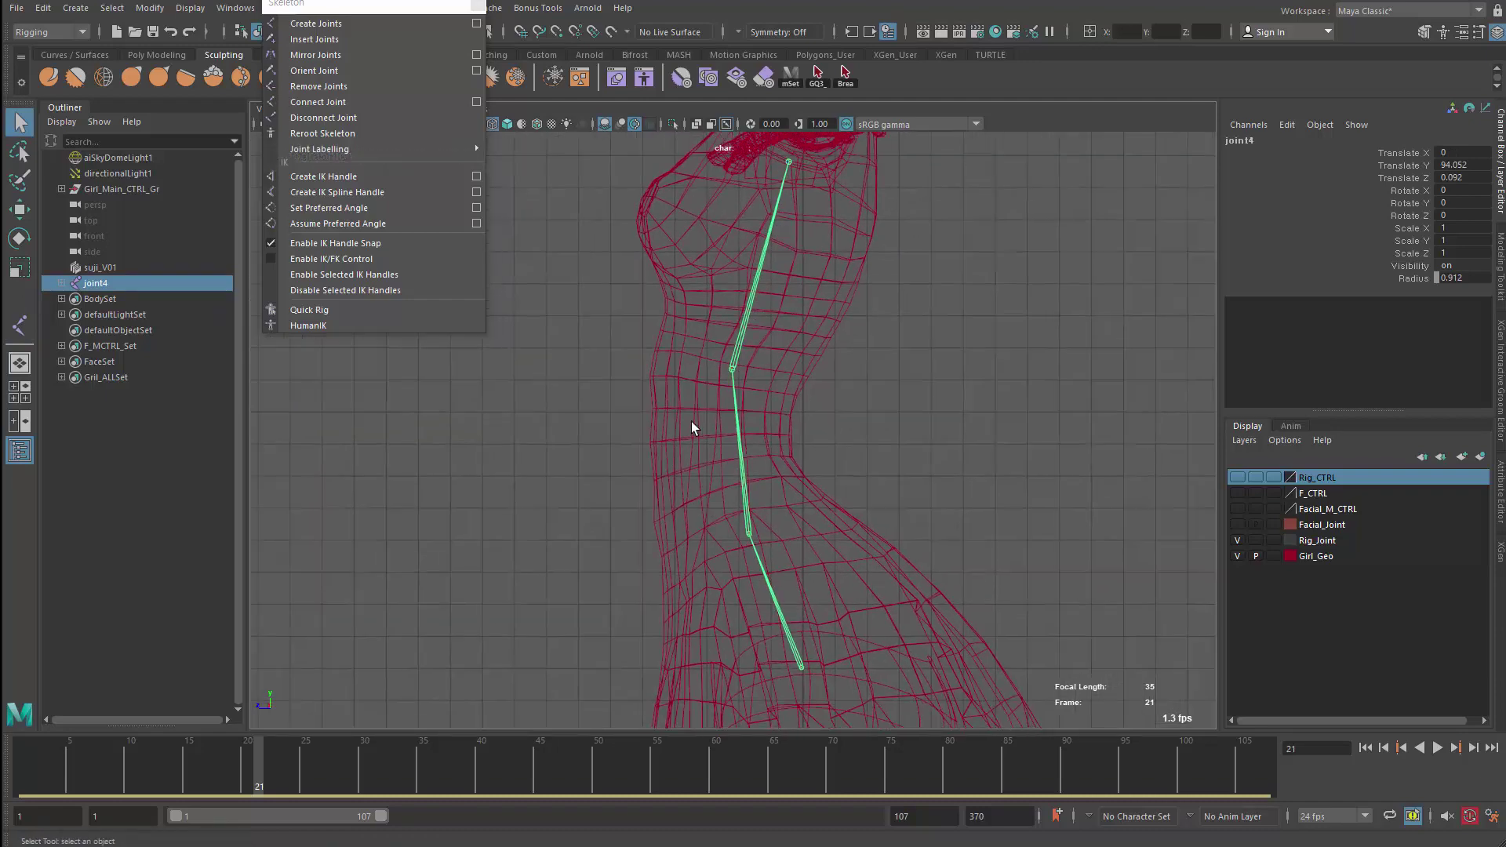
right_click_drag(743, 295, 777, 259, "alt")
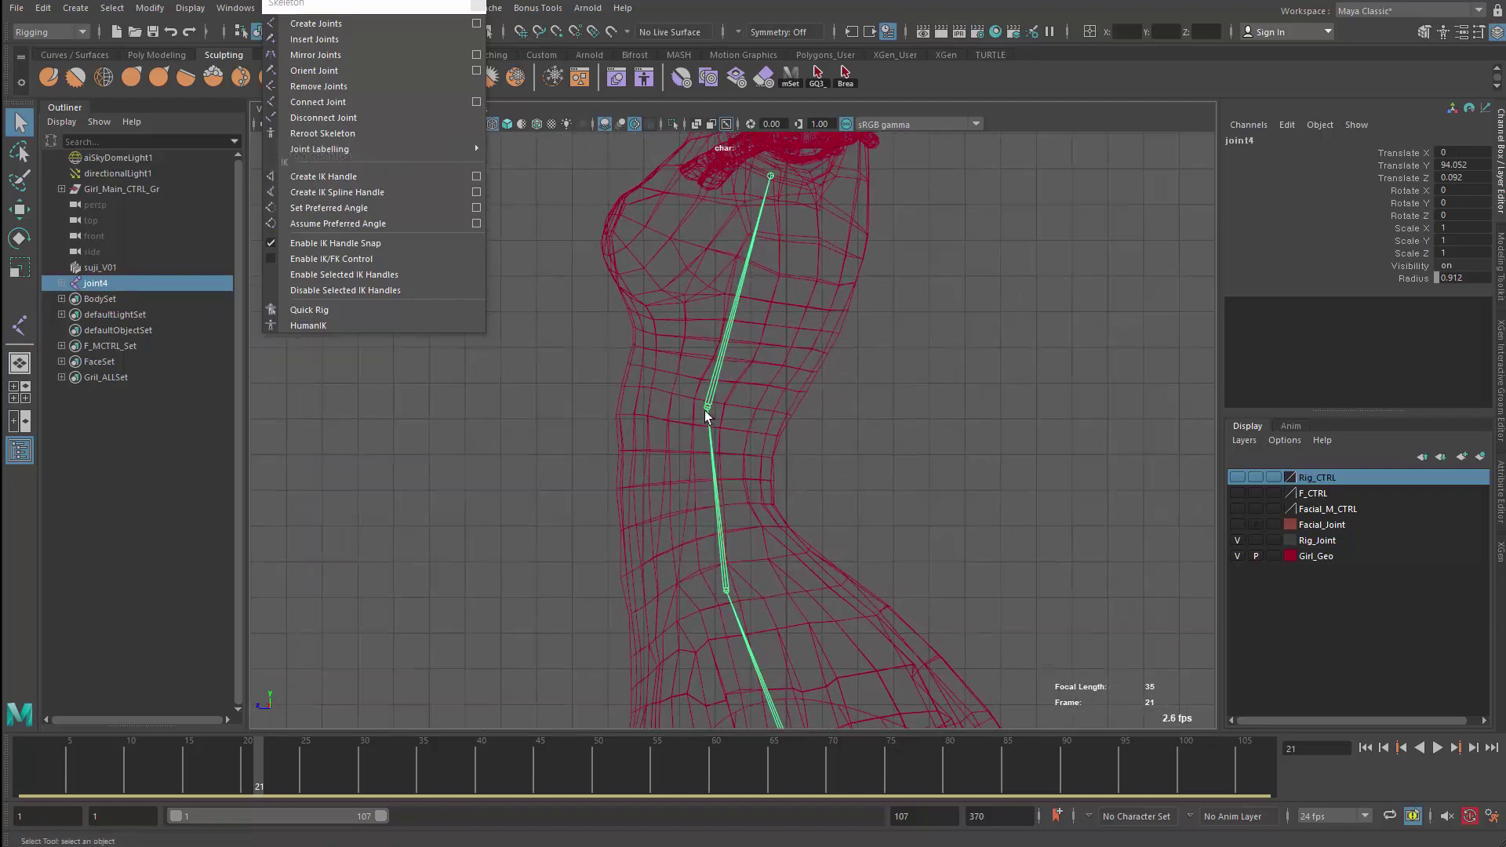
Insert a new joint in the upper spine and move it into place
left_click(309, 41)
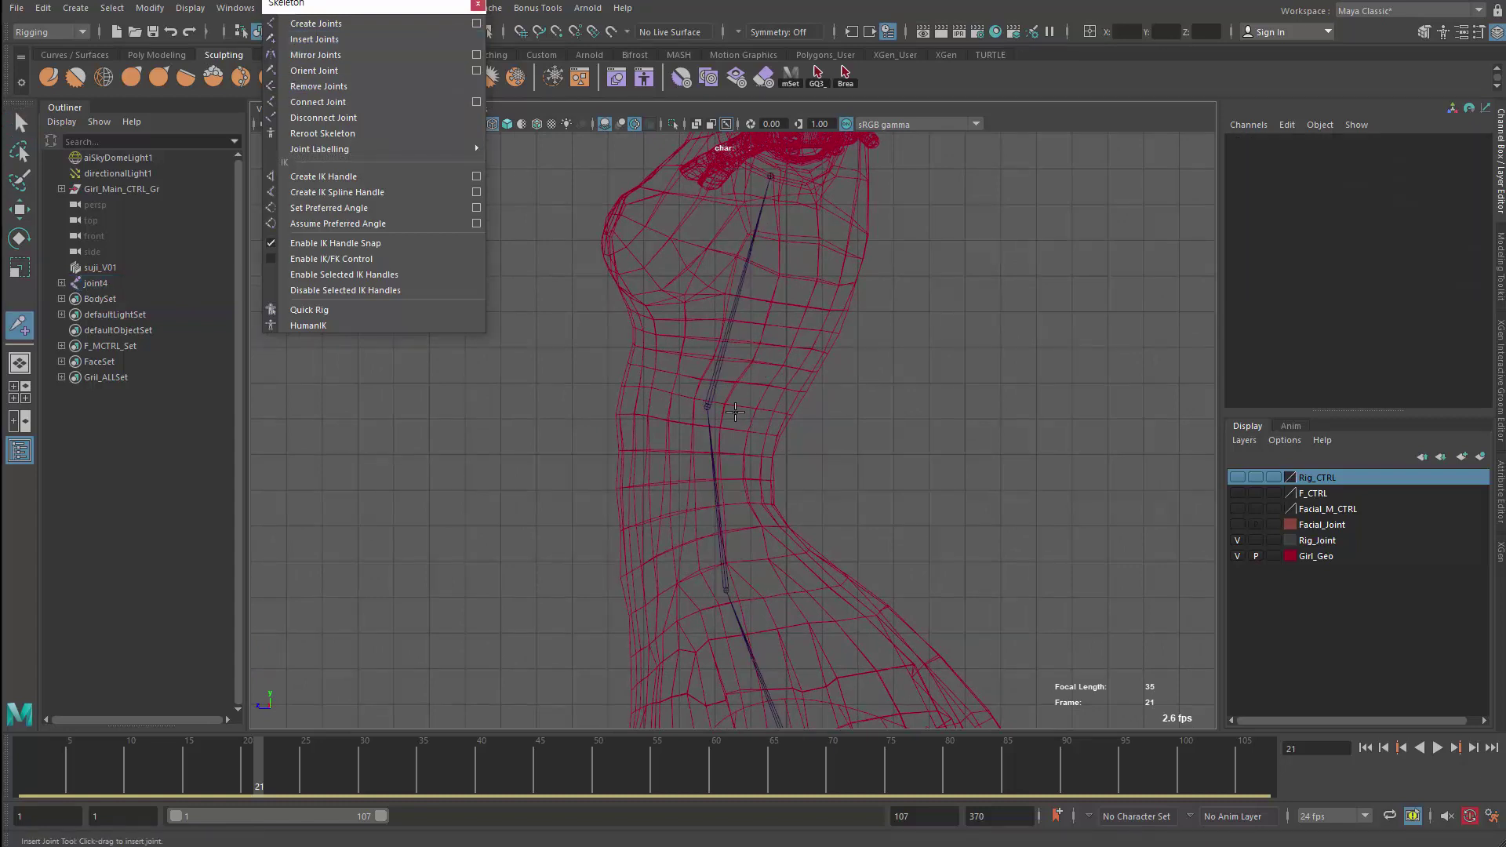
left_click_drag(706, 407, 728, 300)
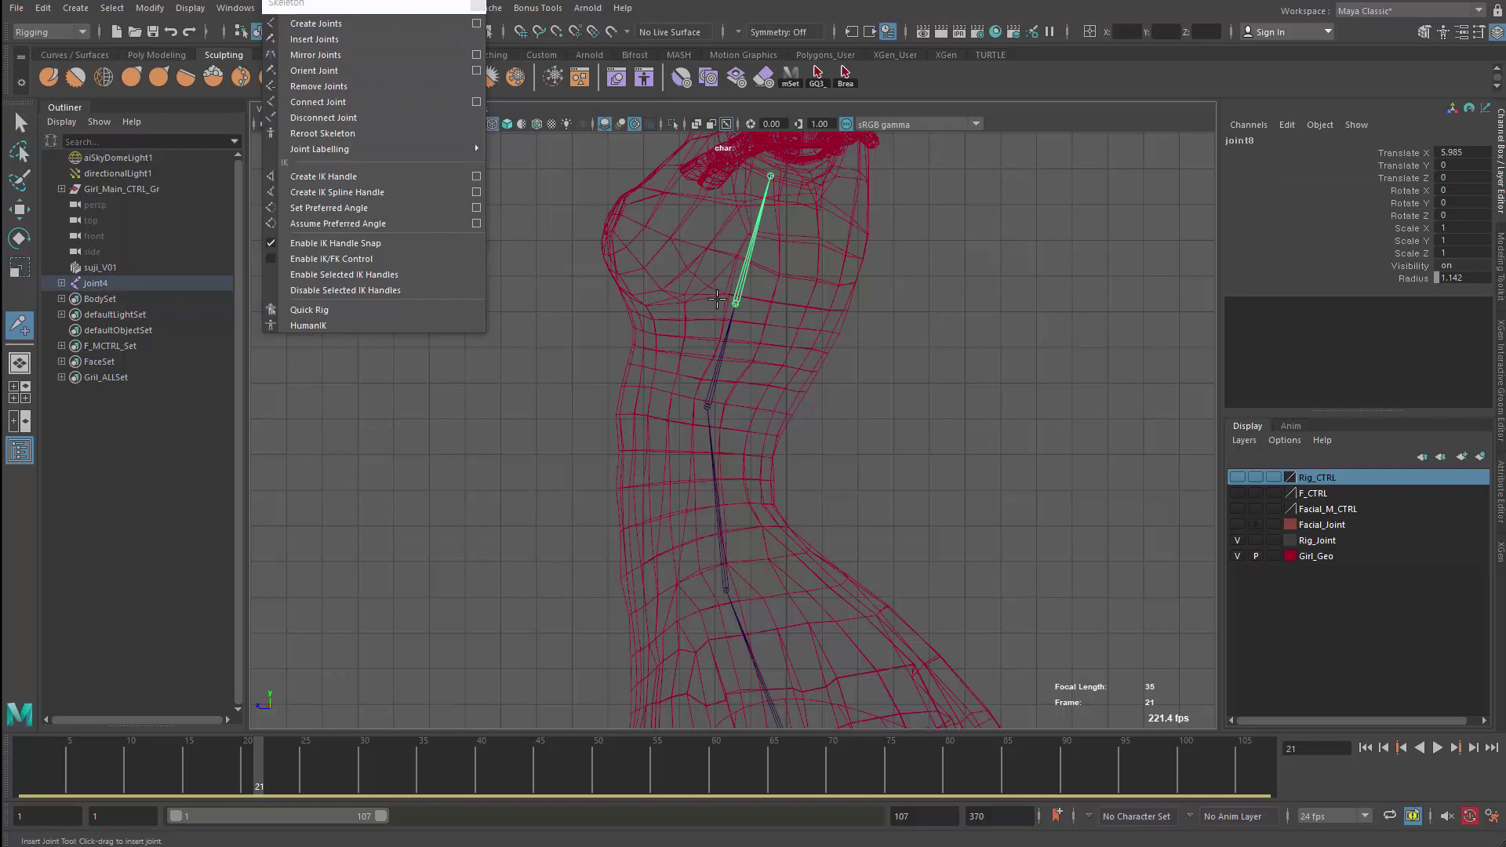
scroll(656, 417, "up", 3)
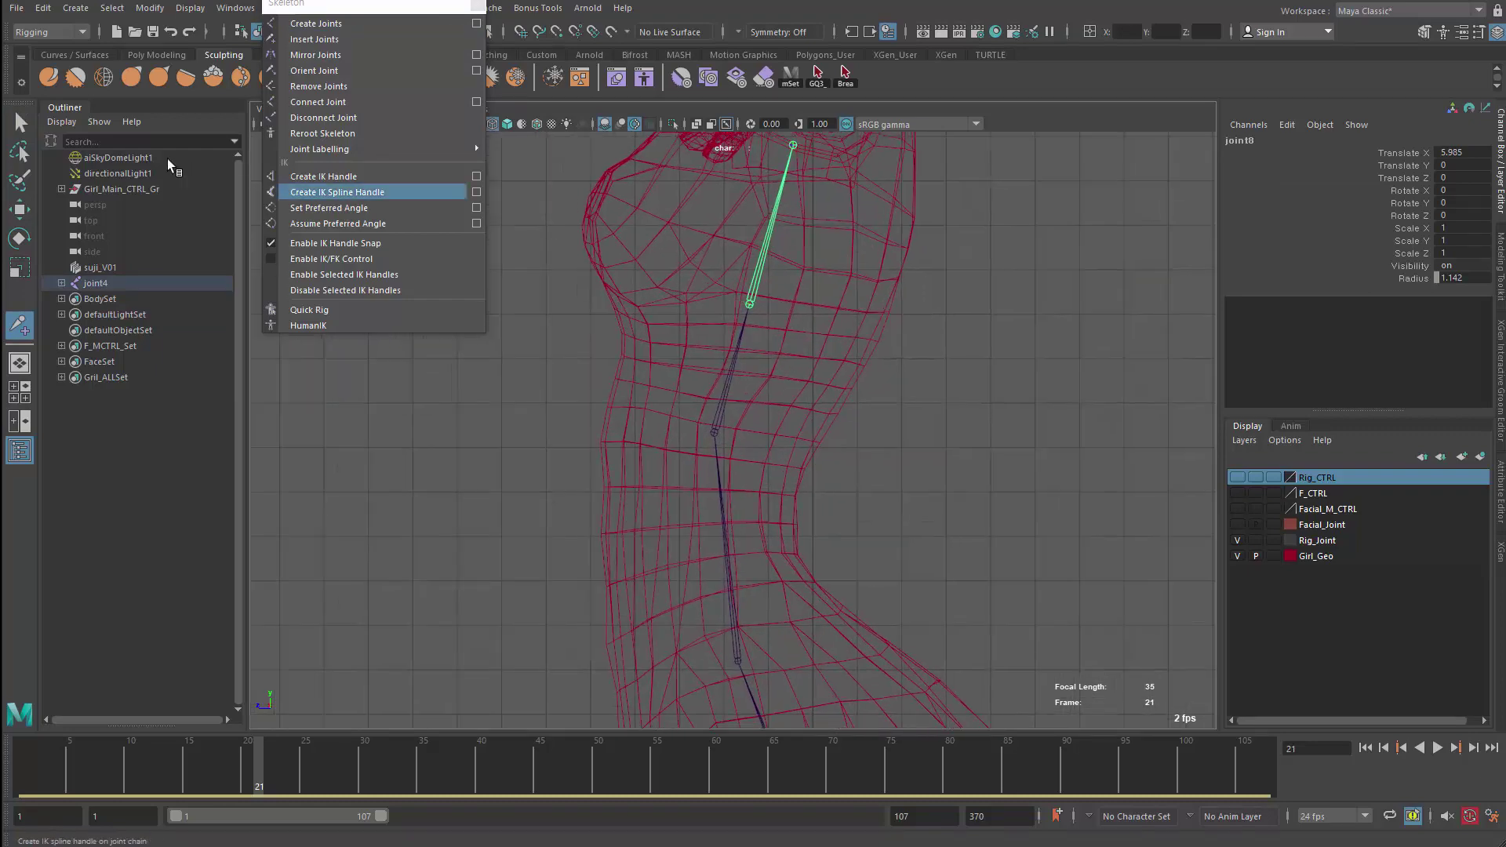
left_click(19, 123)
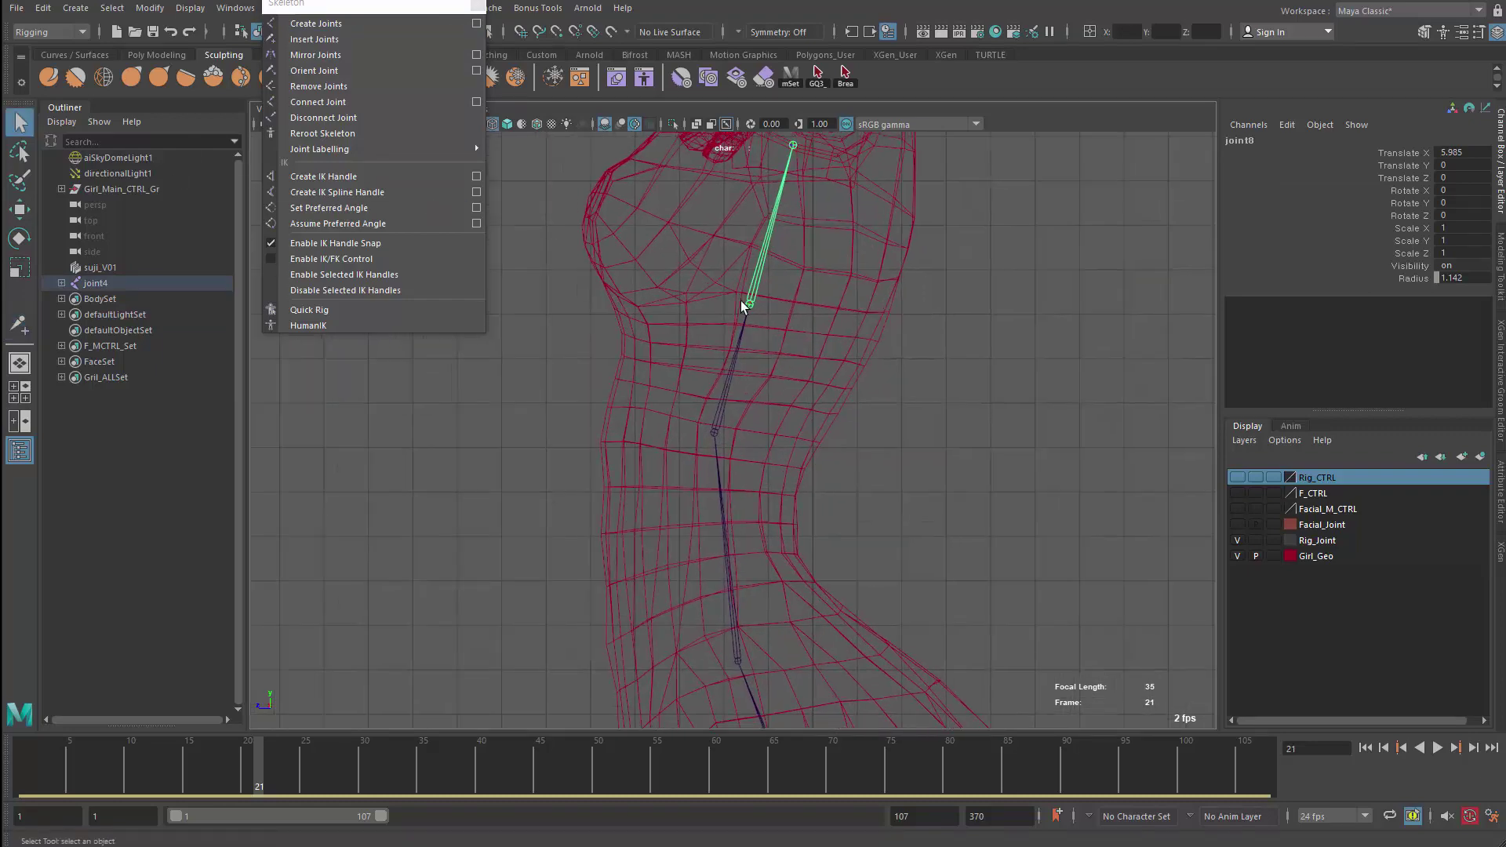
key("w")
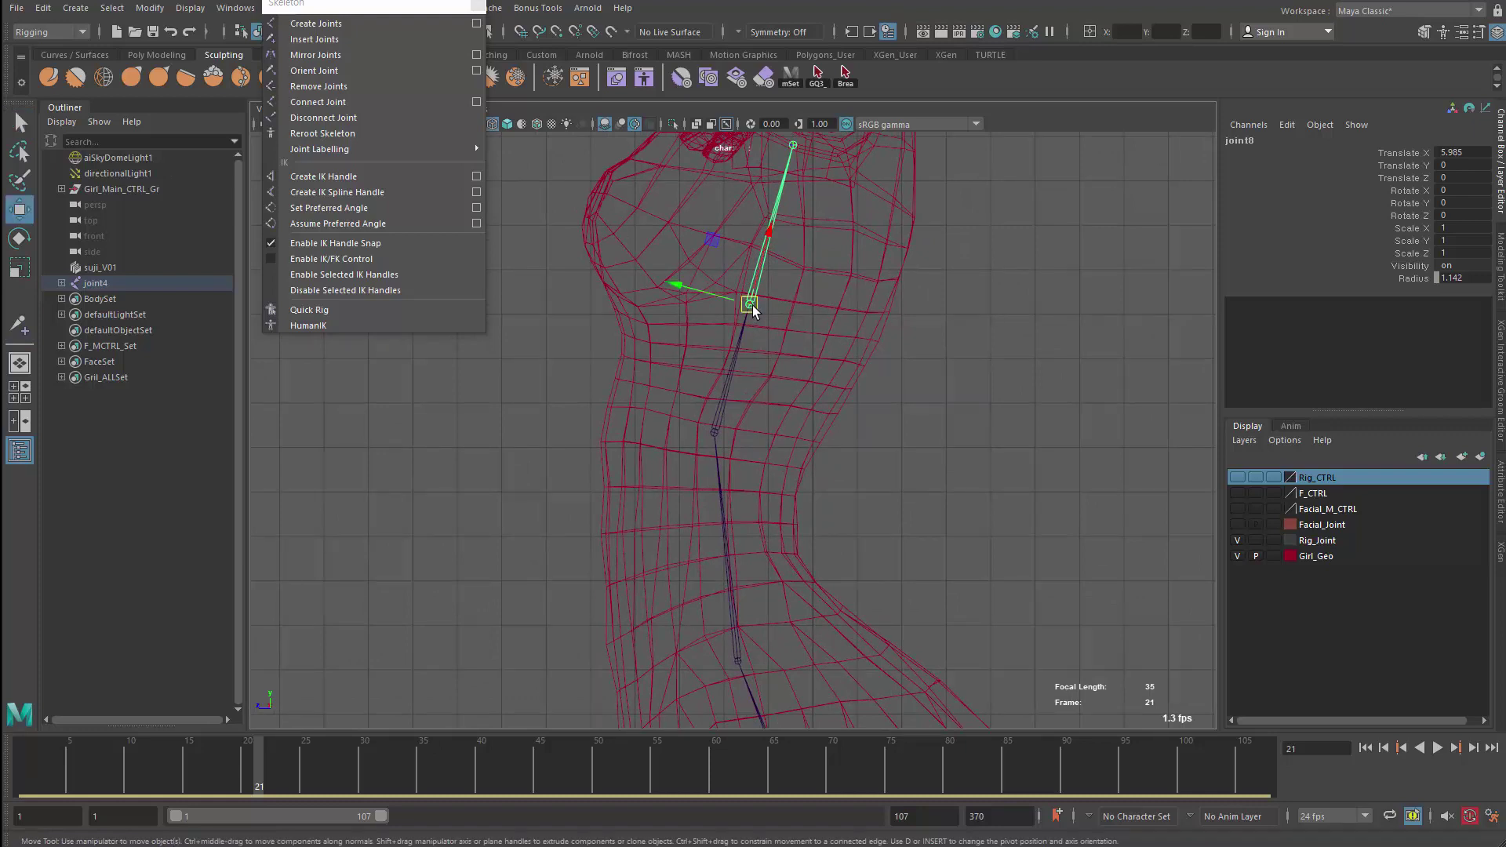
mouse_move(679, 285)
left_mouse_down()
mouse_move(650, 280)
mouse_move(656, 292)
mouse_move(659, 280)
left_mouse_up()
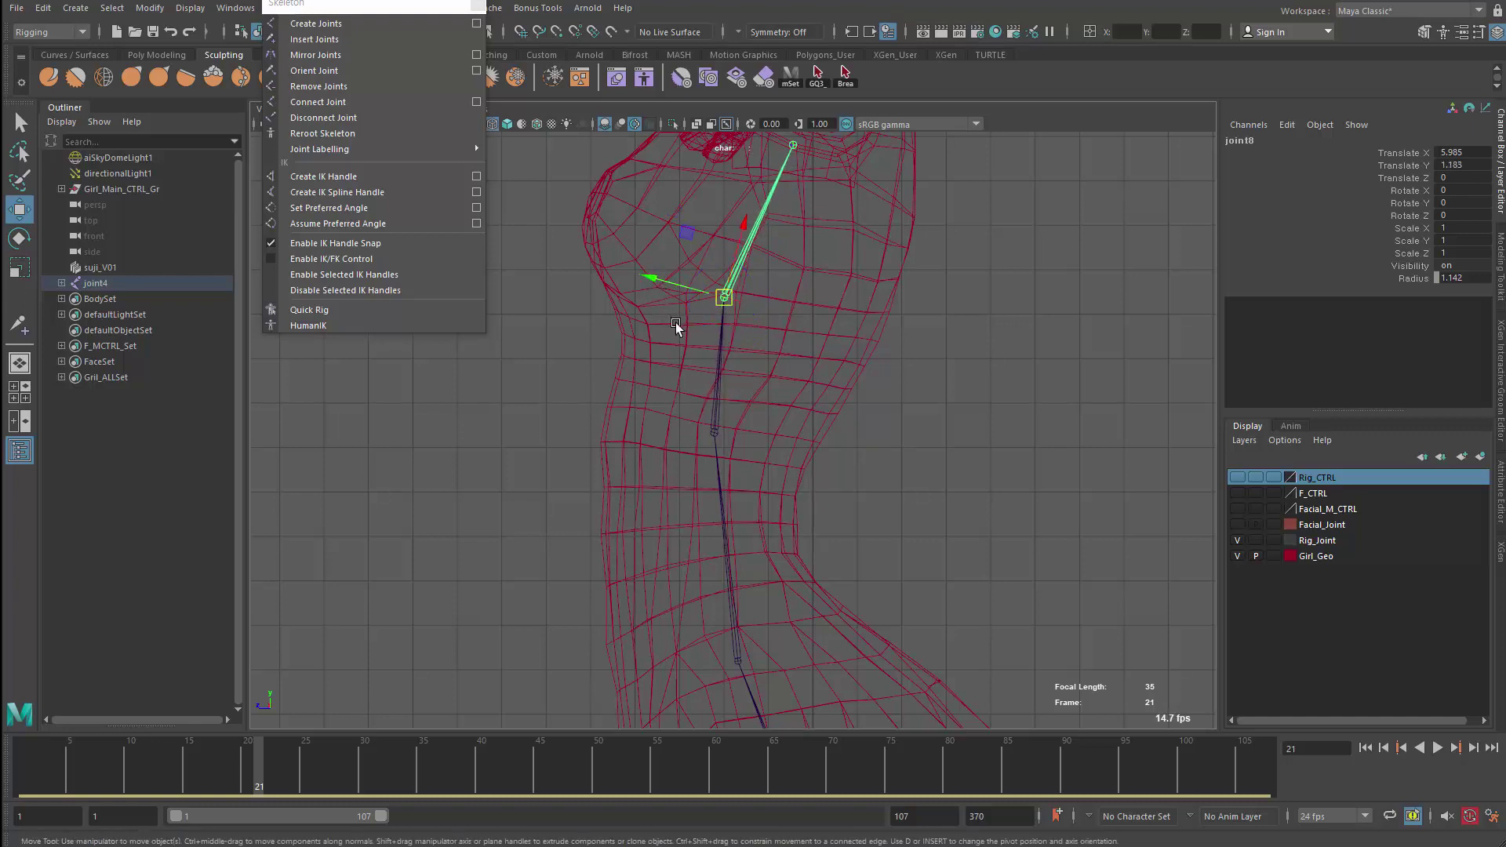
Insert a new joint in the lower spine and nudge it to follow the back
left_click(720, 557)
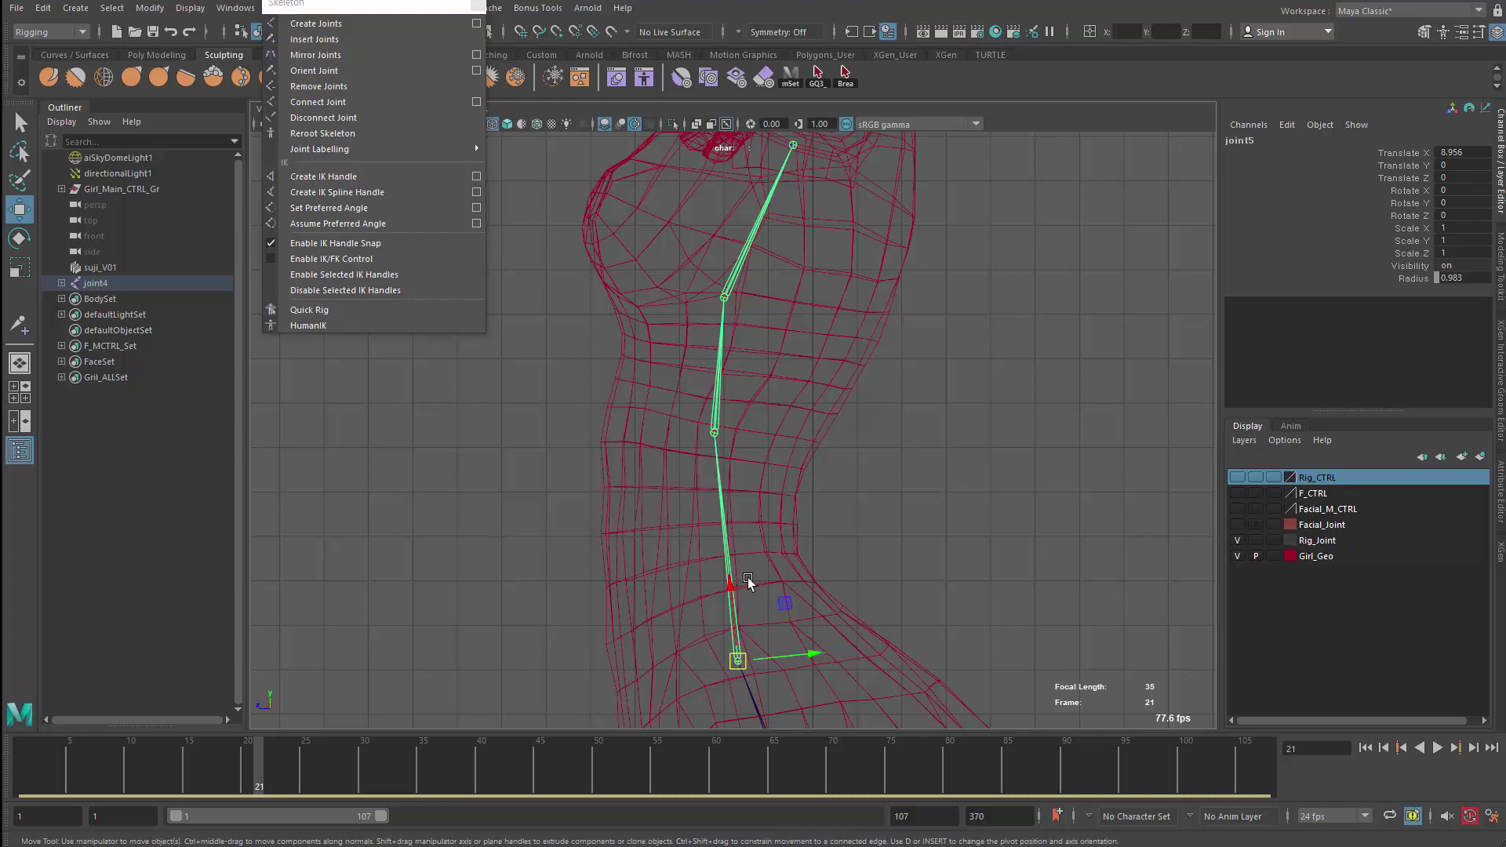
middle_click_drag(638, 667, 642, 554, "alt")
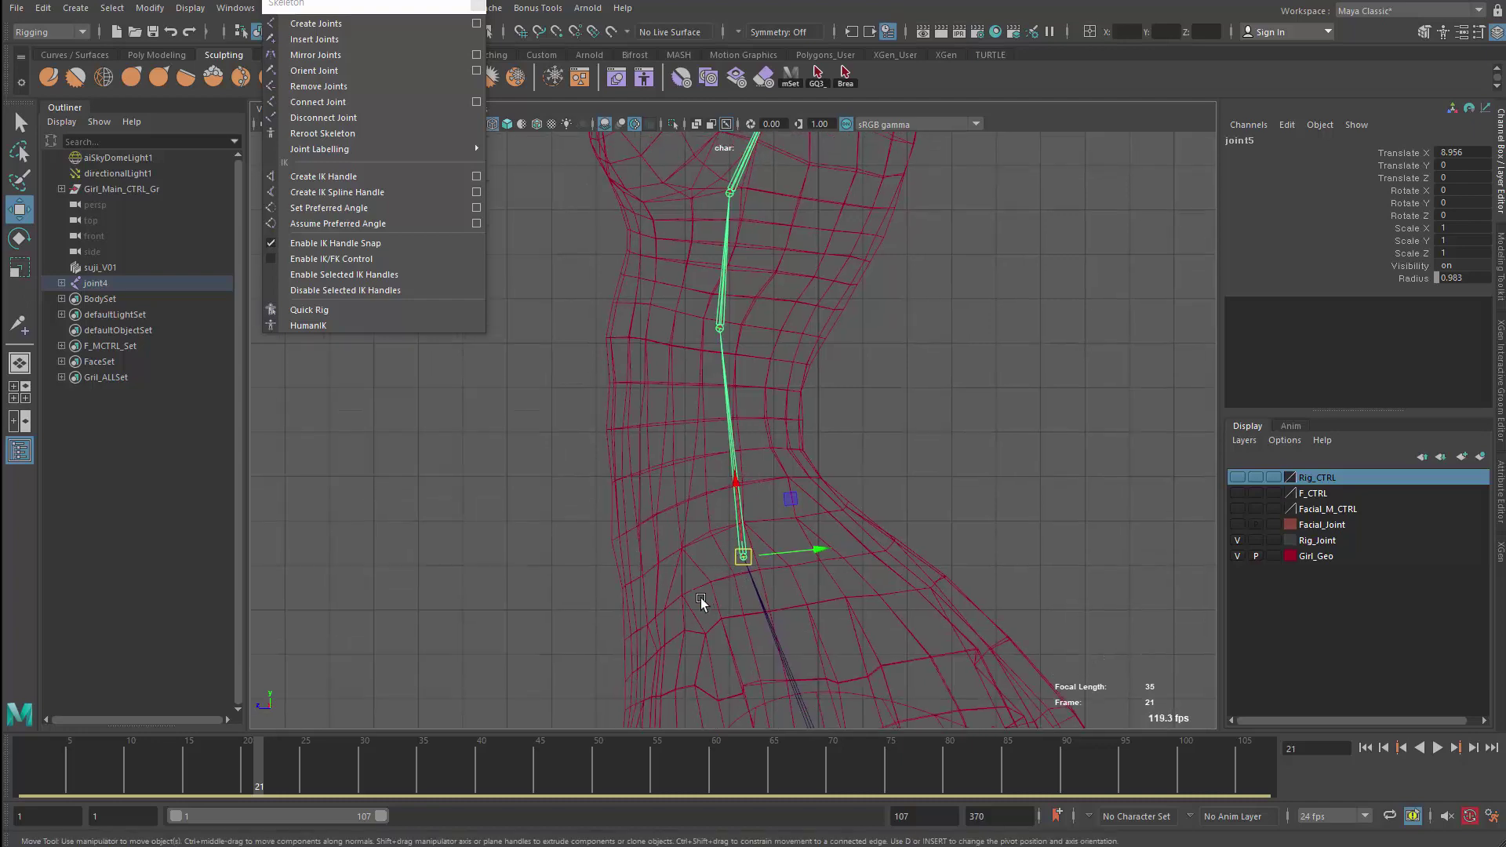
scroll(641, 555, "down", 2)
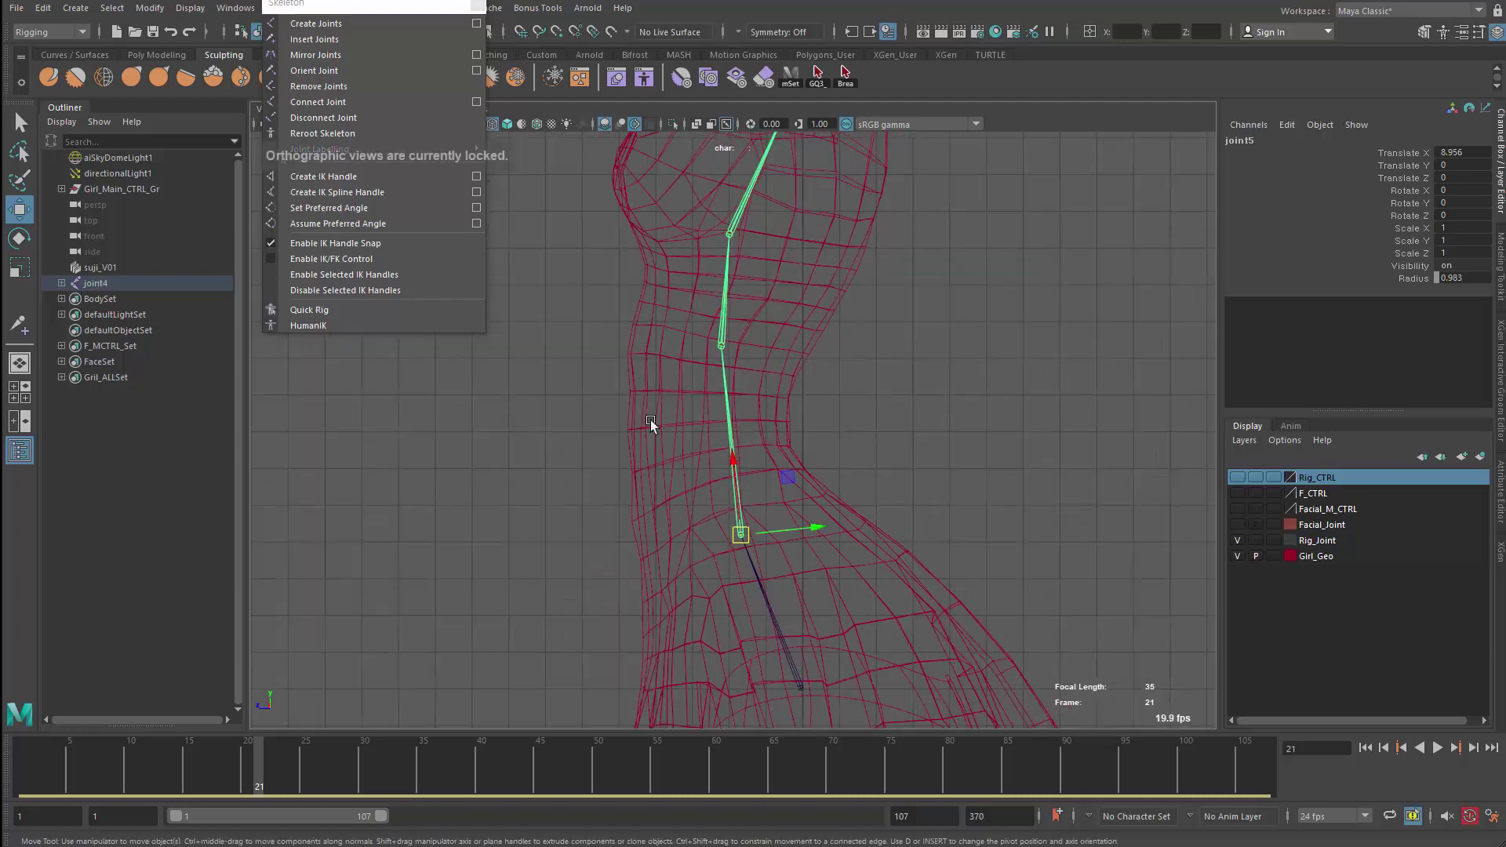
left_click(353, 39)
left_click_drag(738, 536, 731, 453)
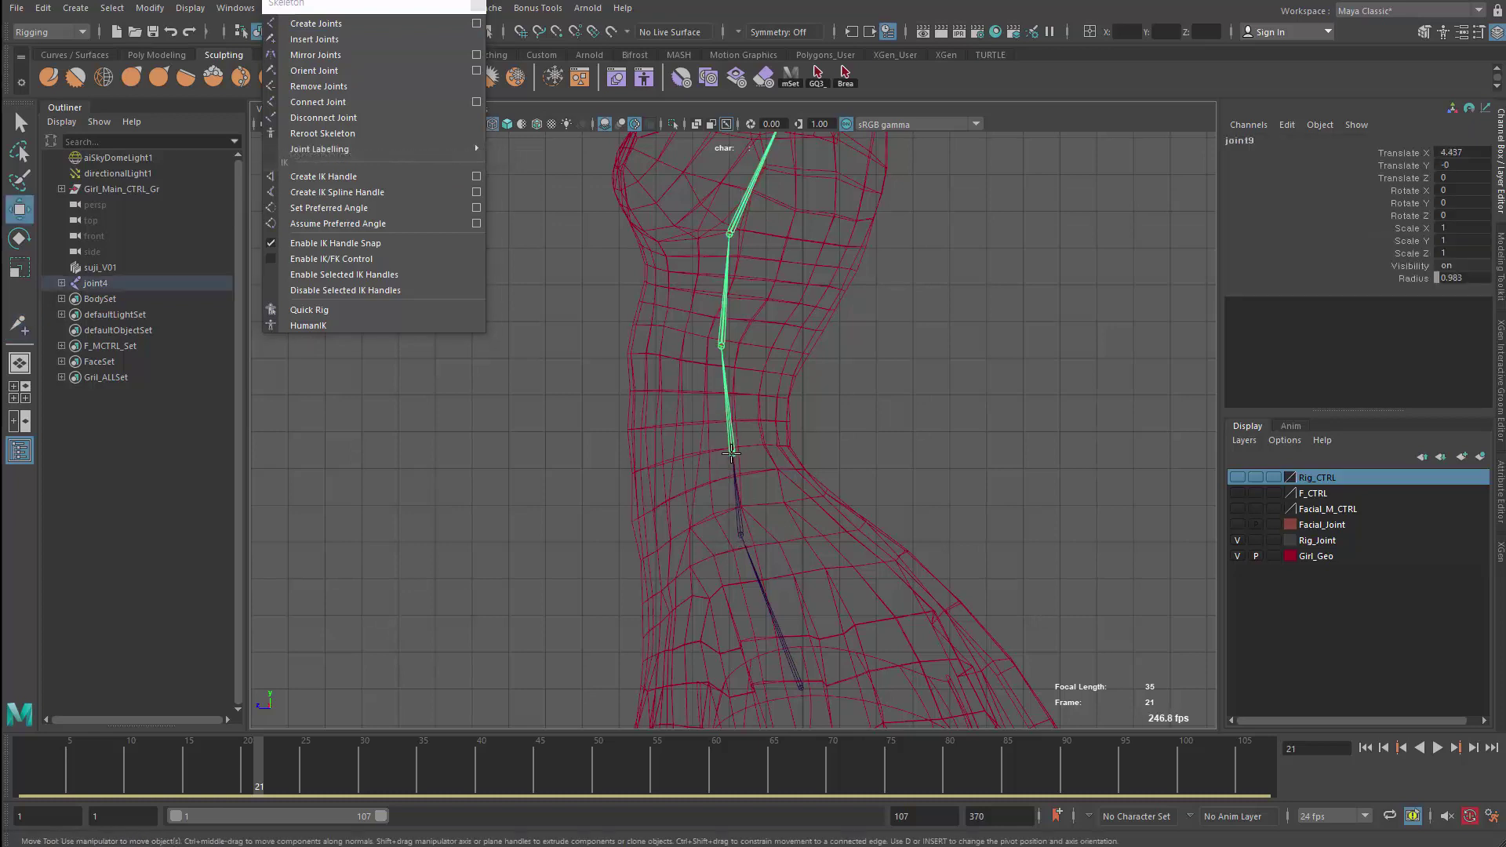
key("w")
left_click_drag(807, 446, 796, 447)
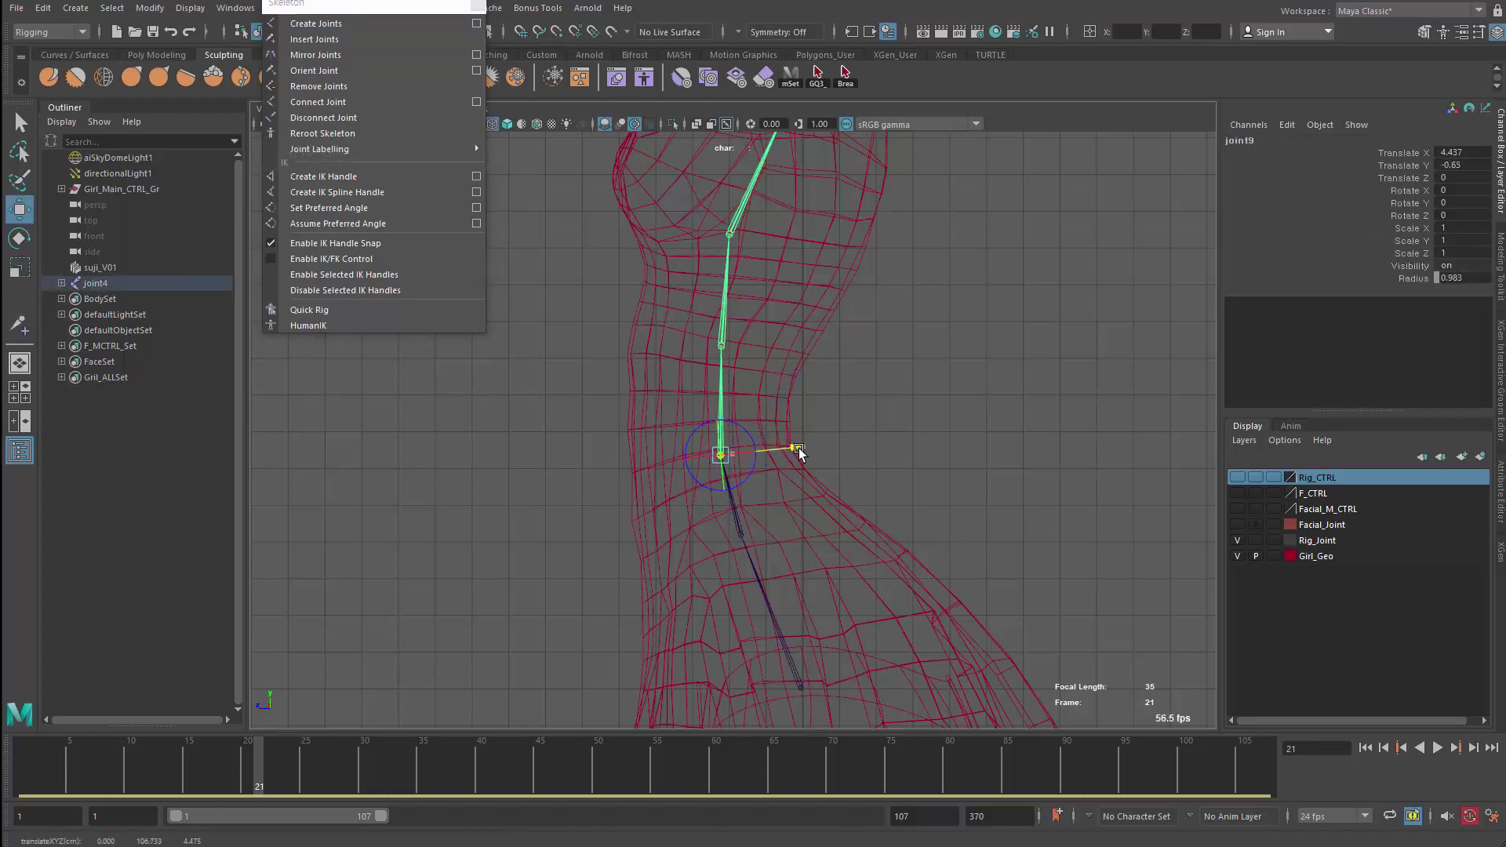
left_click(592, 557)
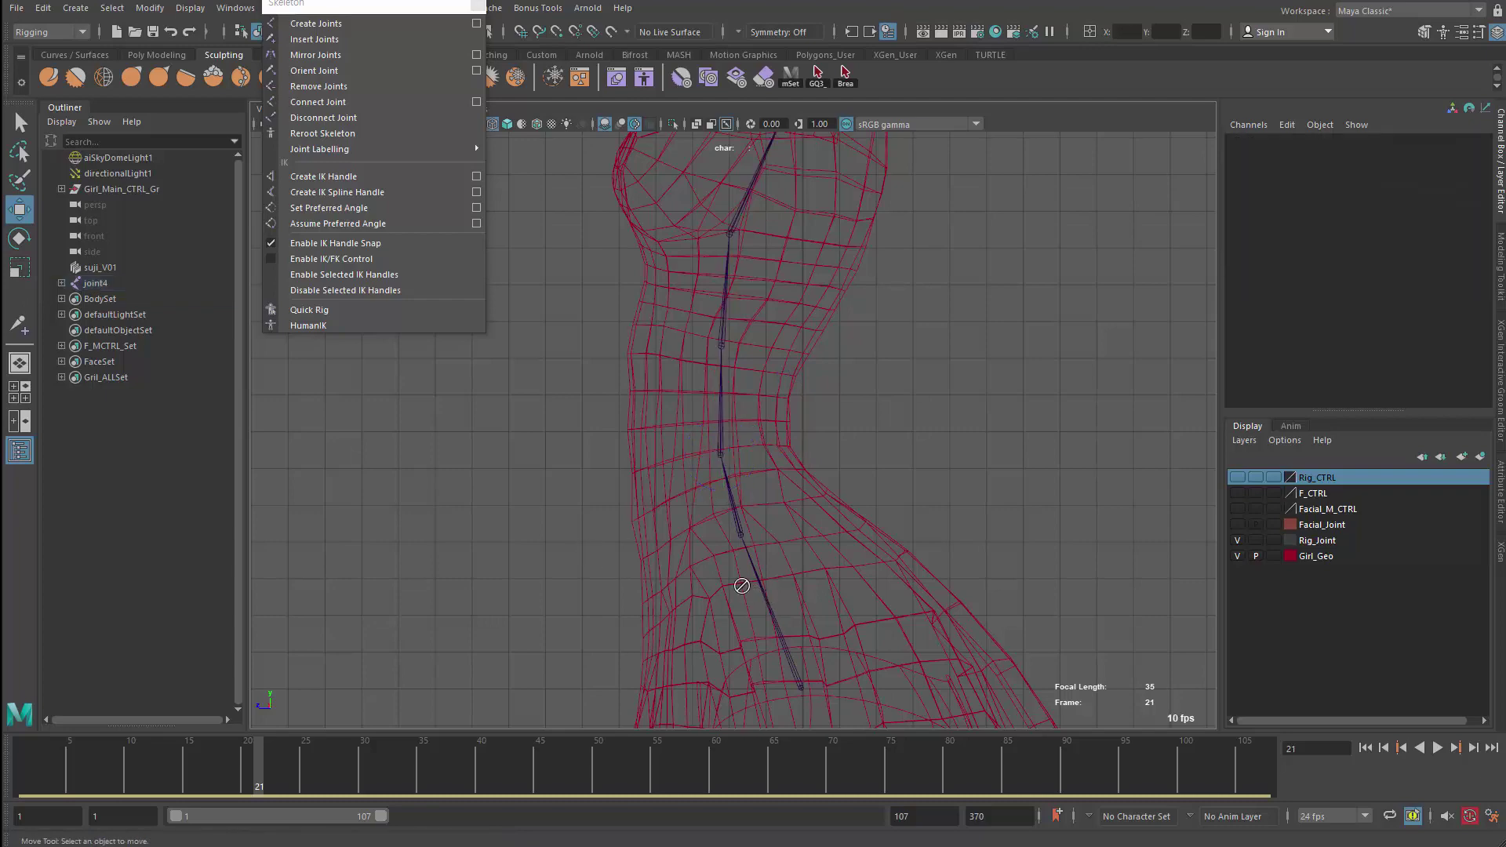
middle_click_drag(739, 592, 689, 628, "alt")
Select the root of the body joint chain and delete the whole chain
left_click(729, 606)
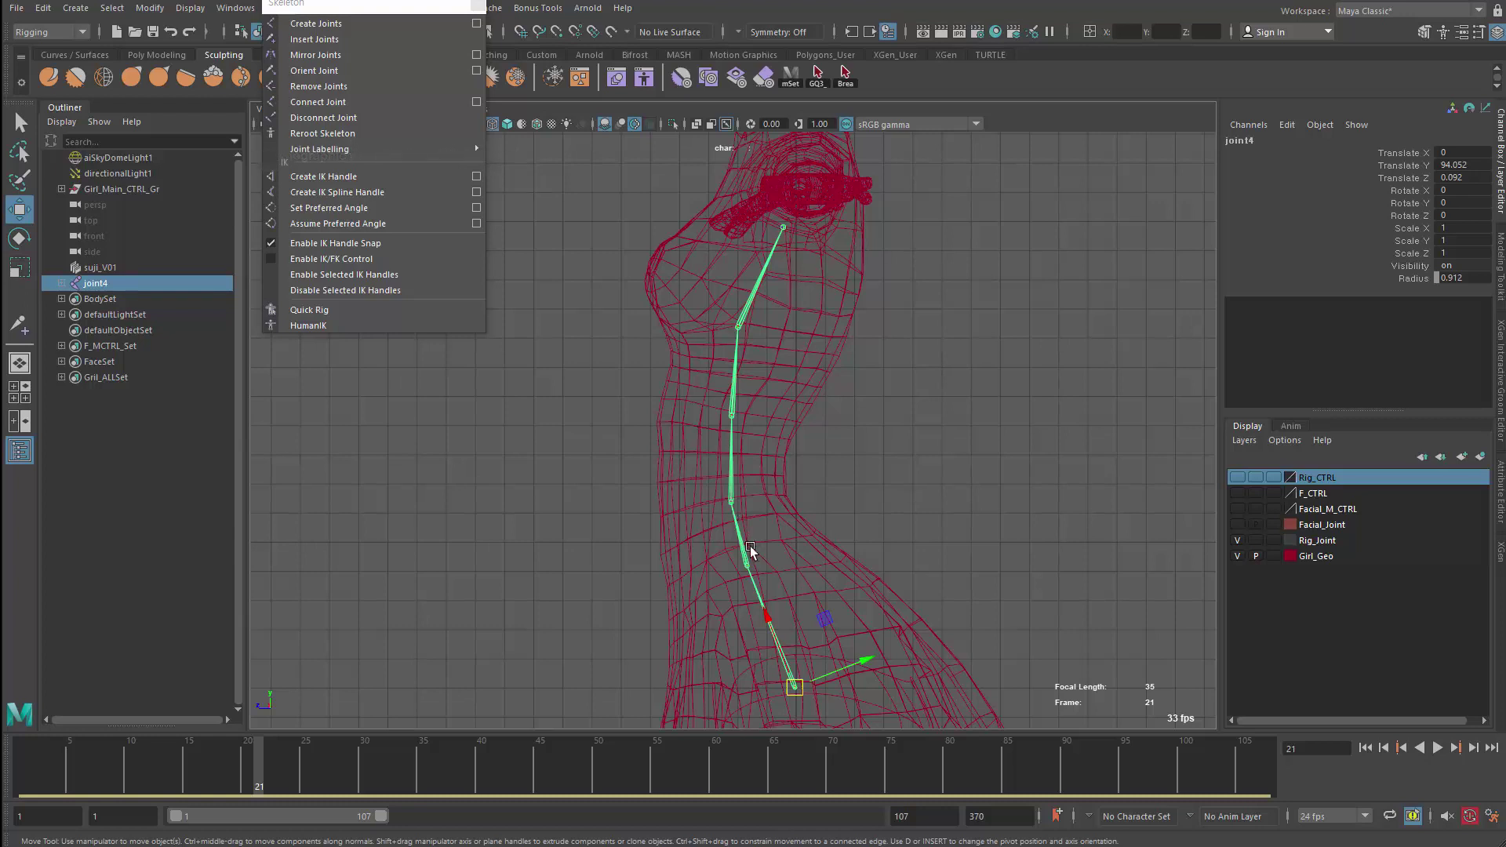
left_click(727, 496)
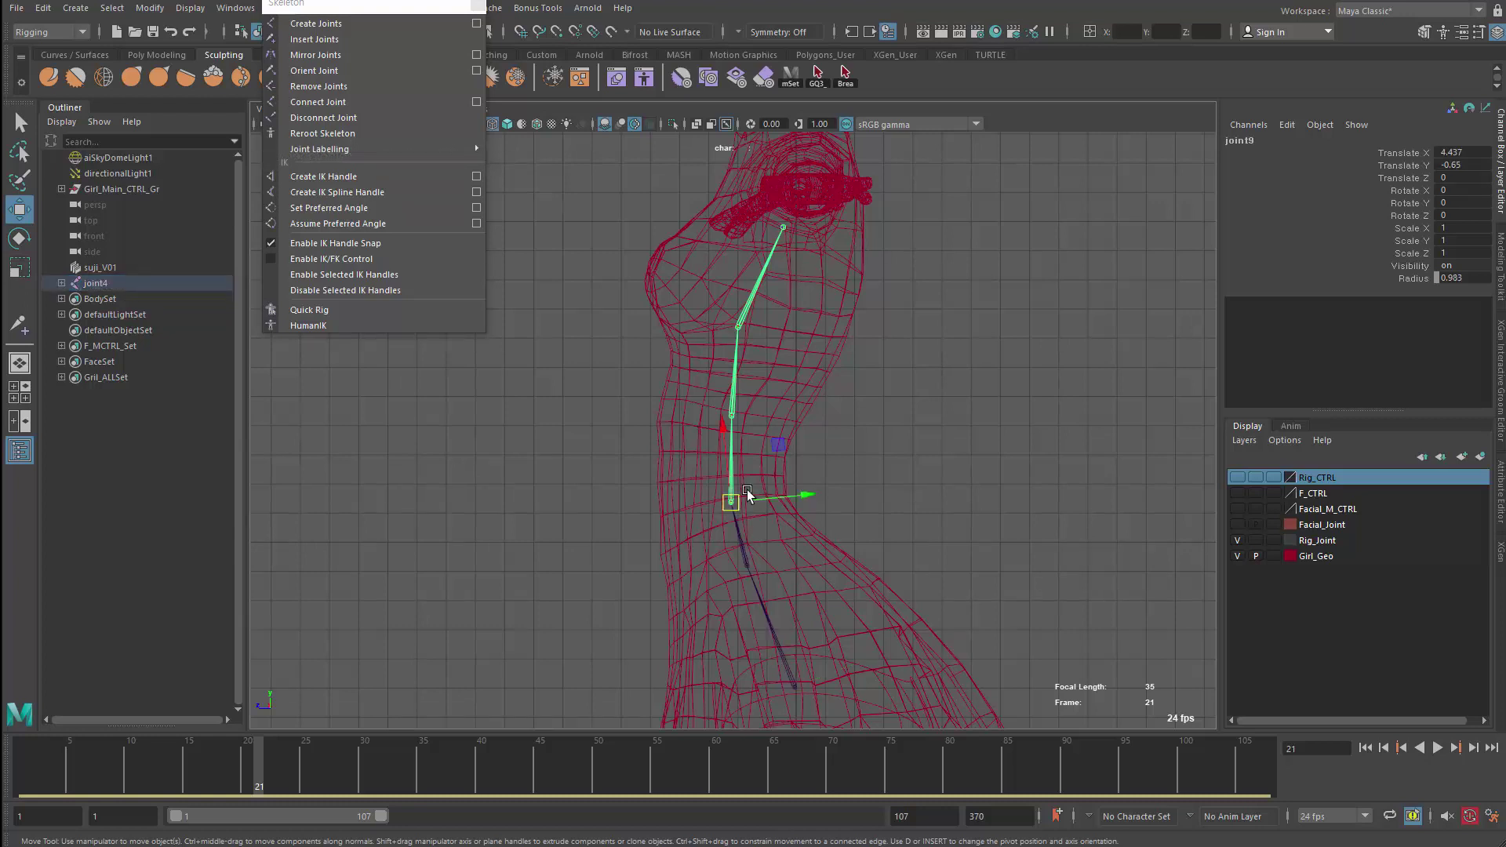
left_click(743, 563)
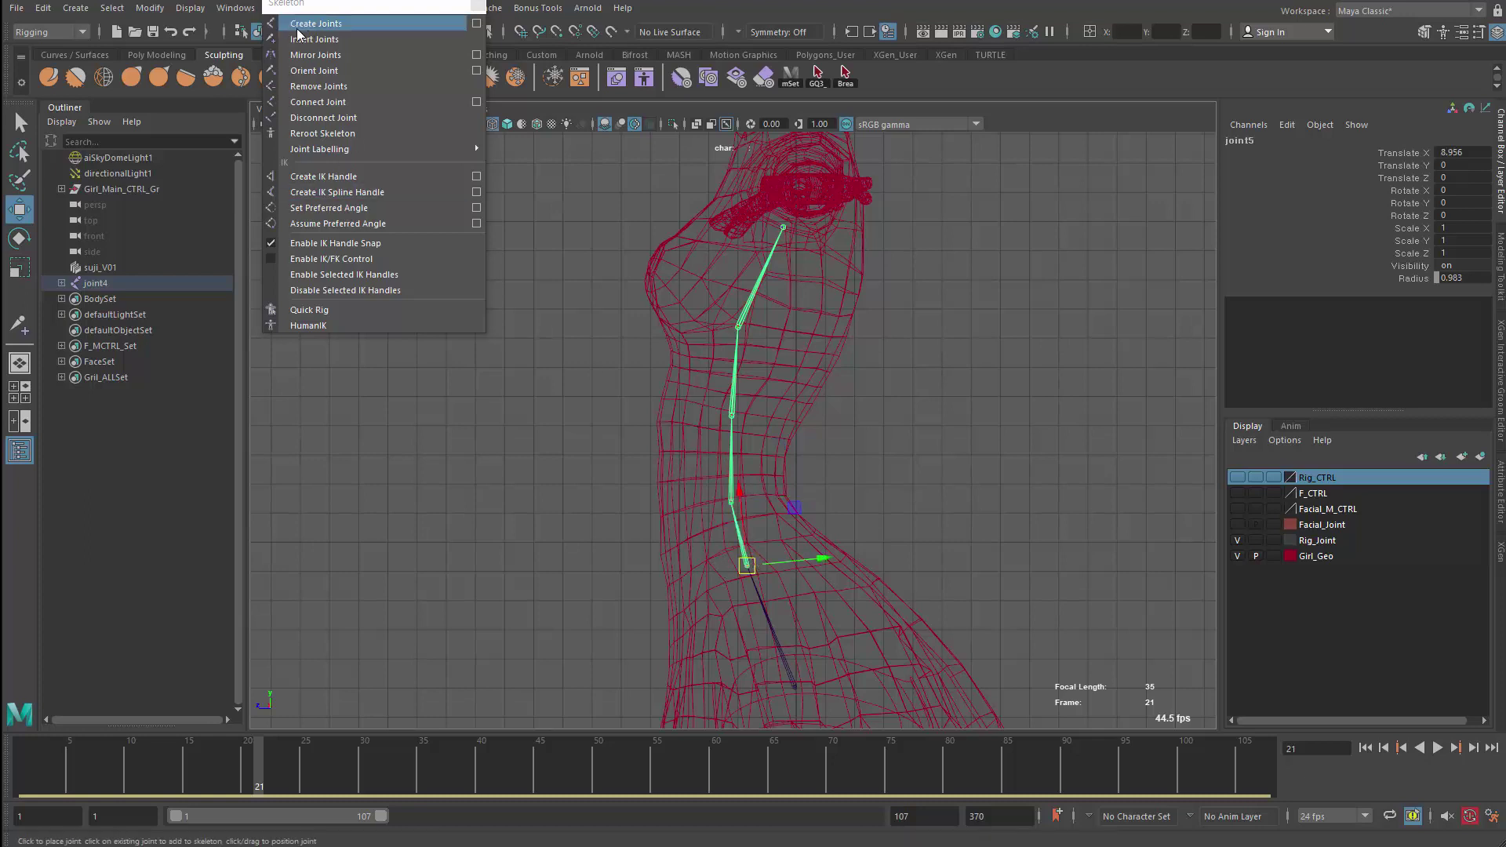
left_click(735, 706)
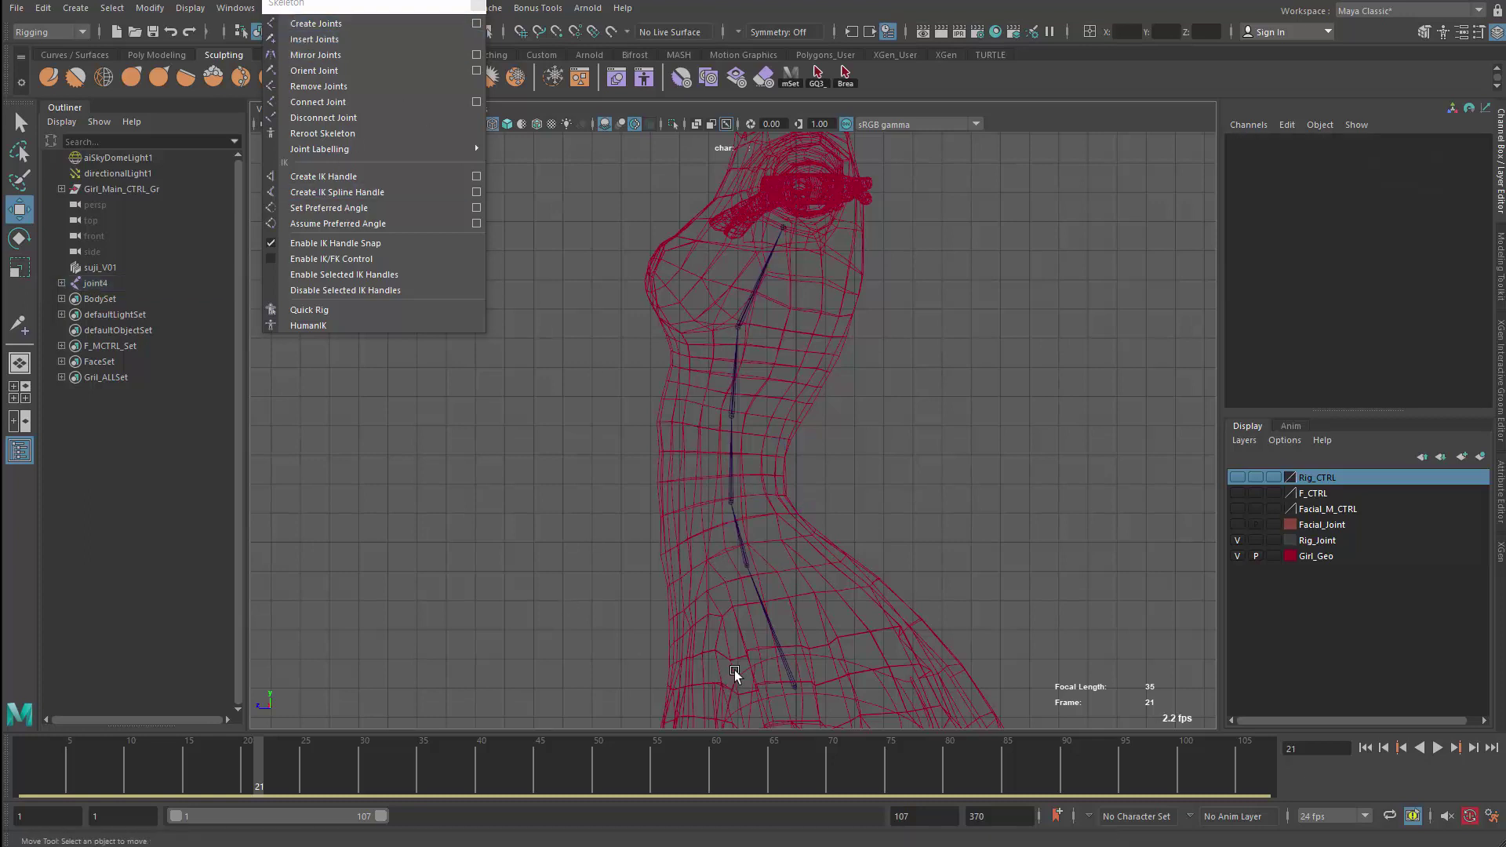
left_click(776, 643)
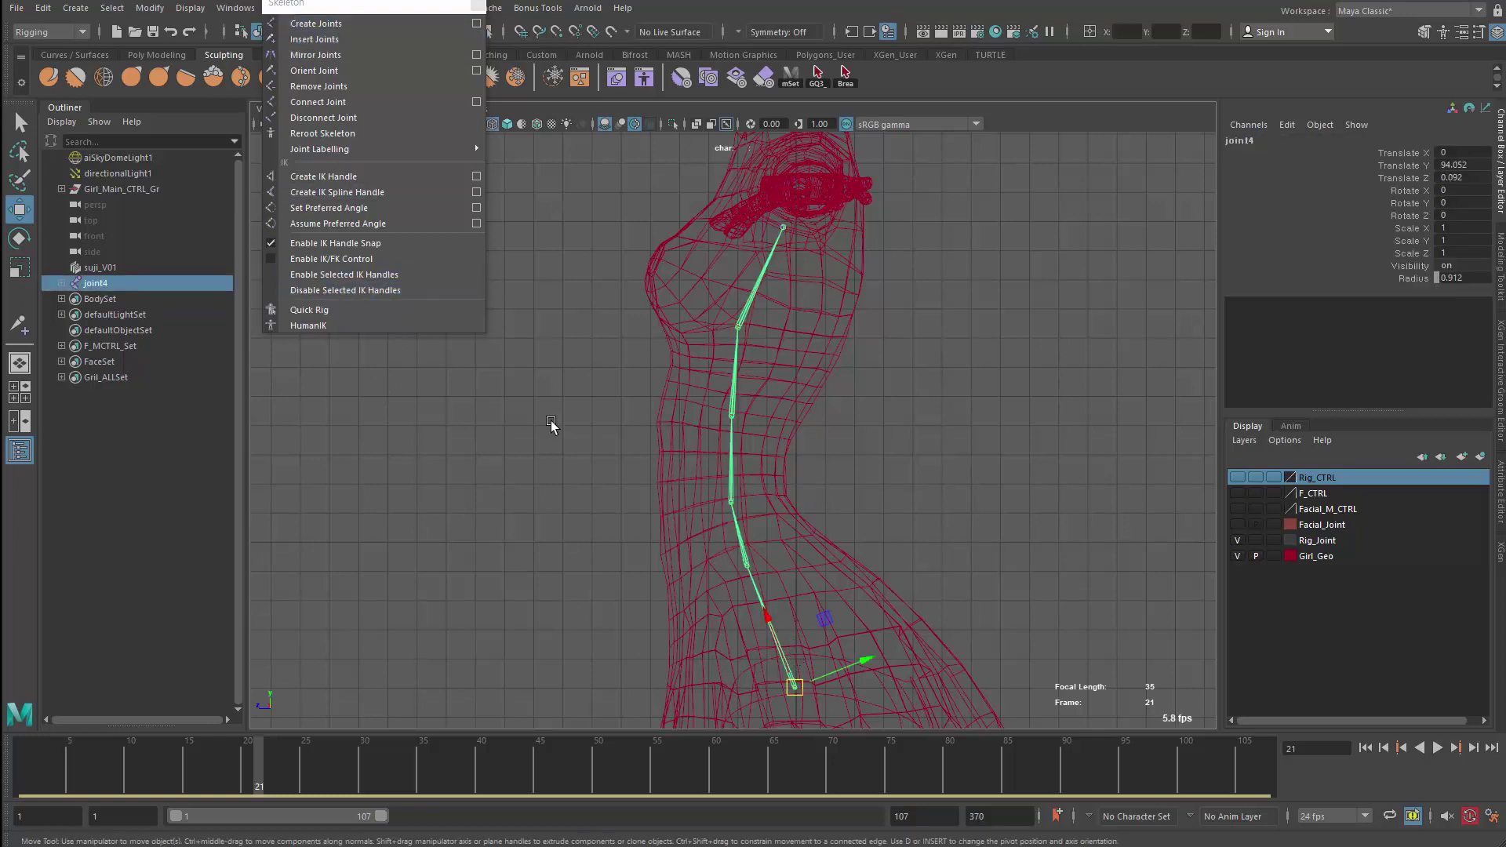
left_click(581, 465)
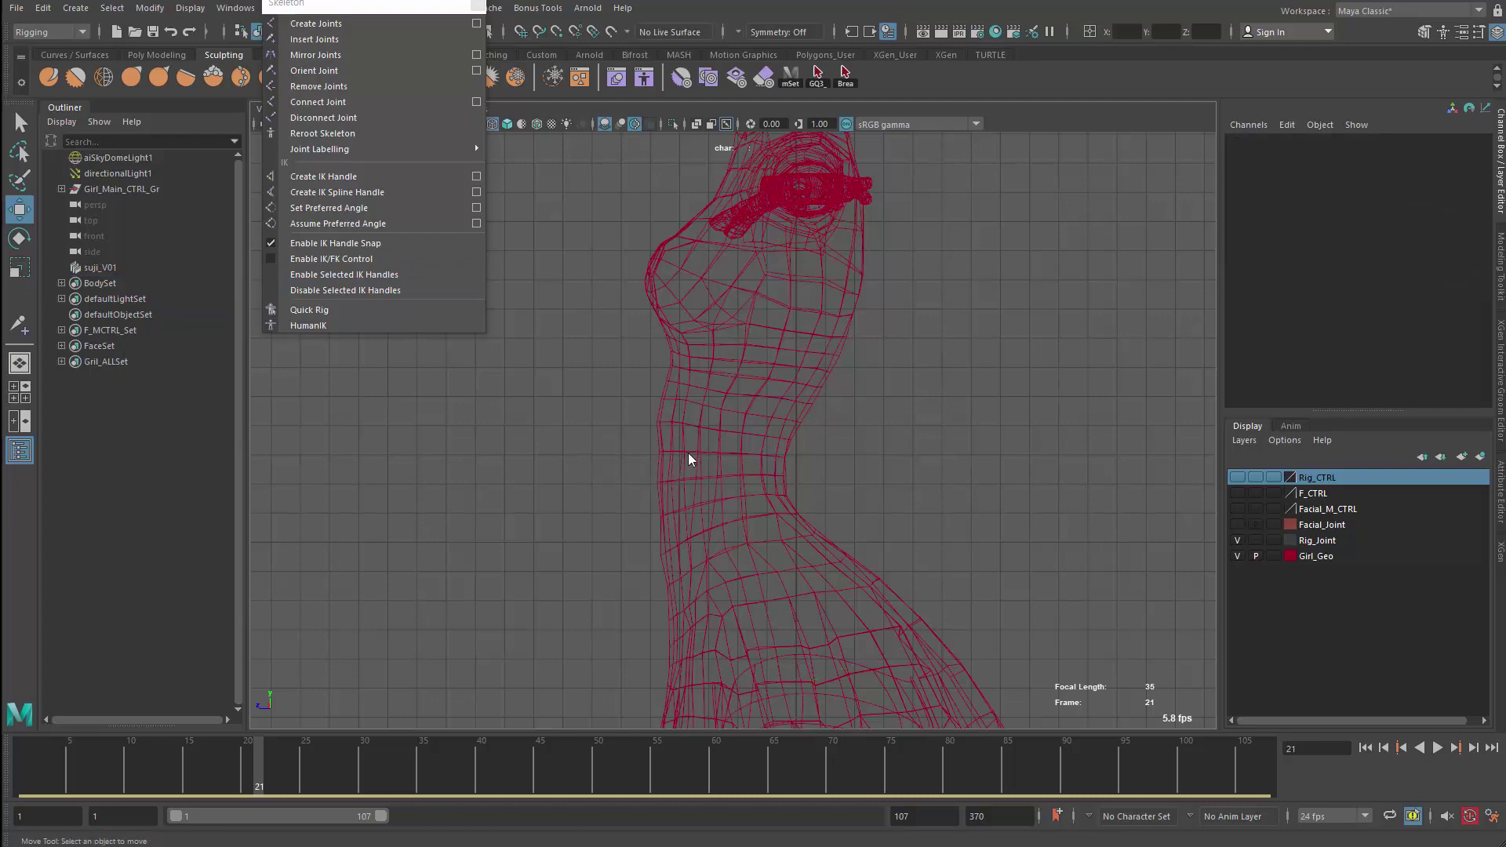
Maximize the front view, framed on the girl's upper body
key("space")
key("space")
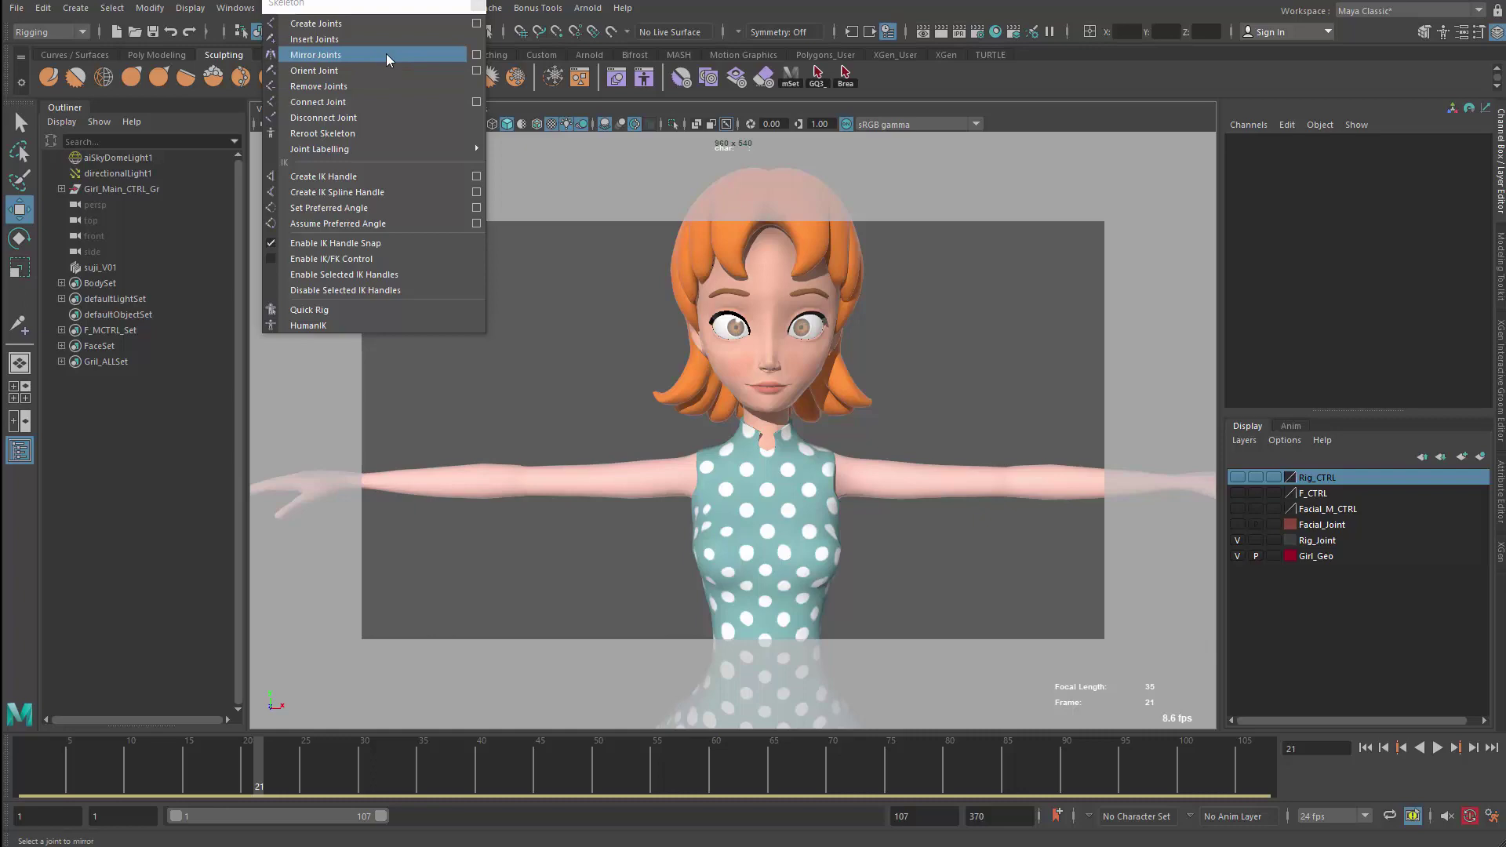
key("space")
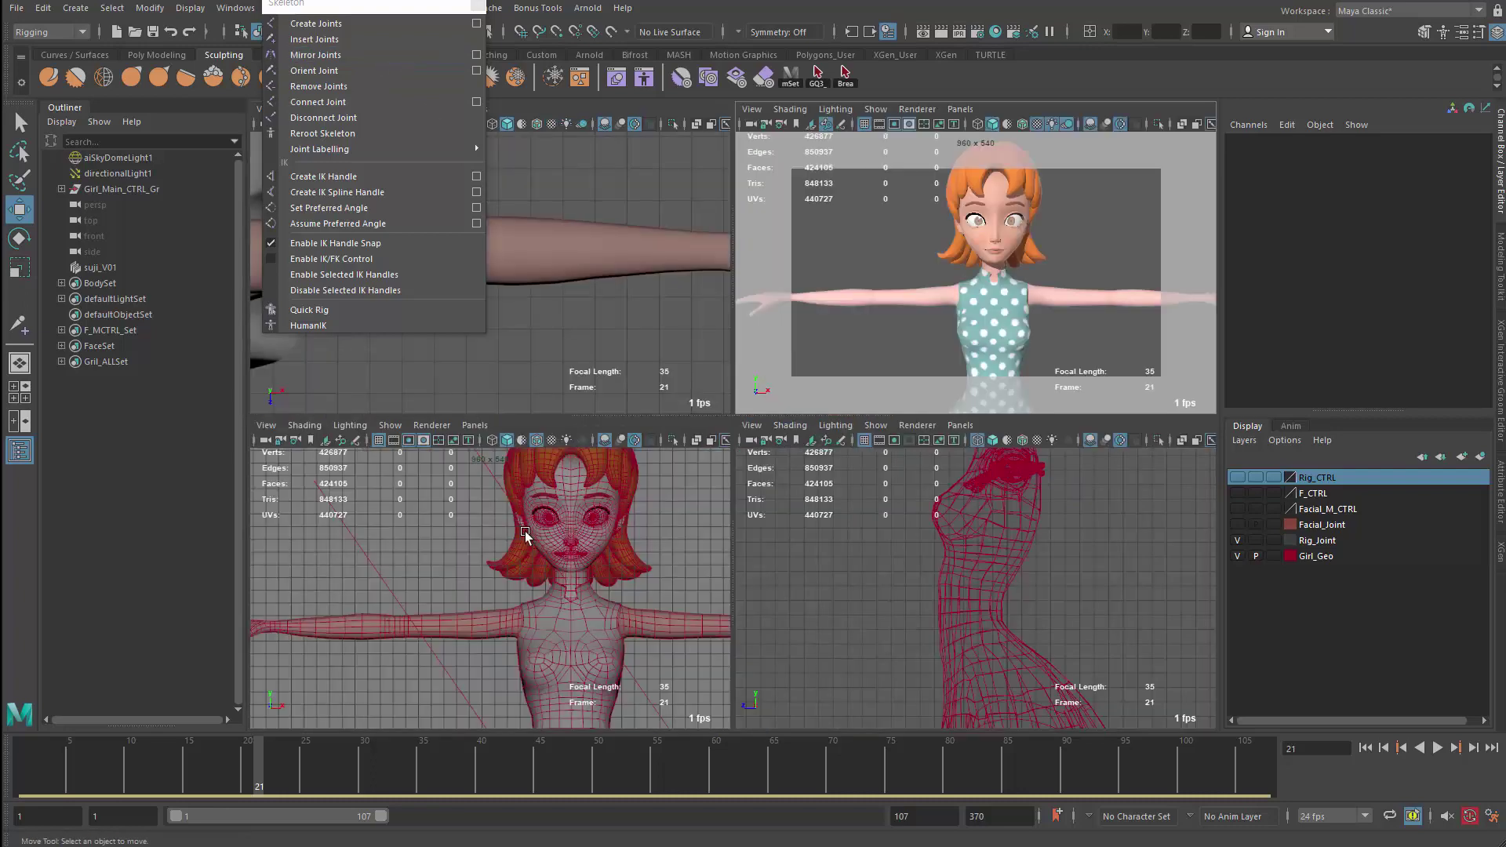
key("space")
middle_click_drag(492, 586, 448, 529, "alt")
left_click(448, 529, "alt")
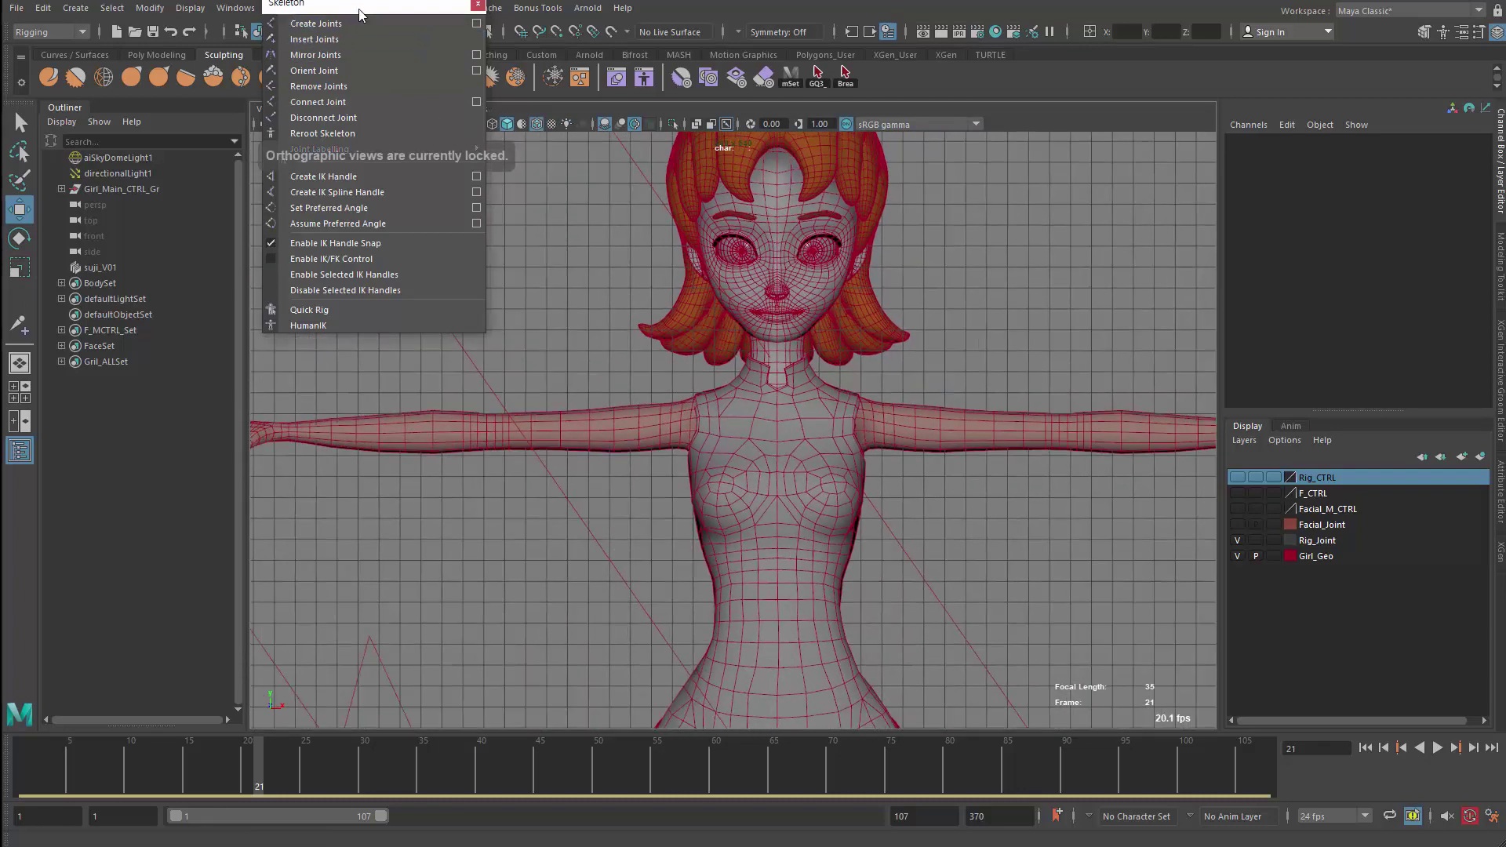
Move the floating Skeleton panel aside and hide lights in the front view
left_click_drag(360, 8, 305, 492)
left_click(390, 109)
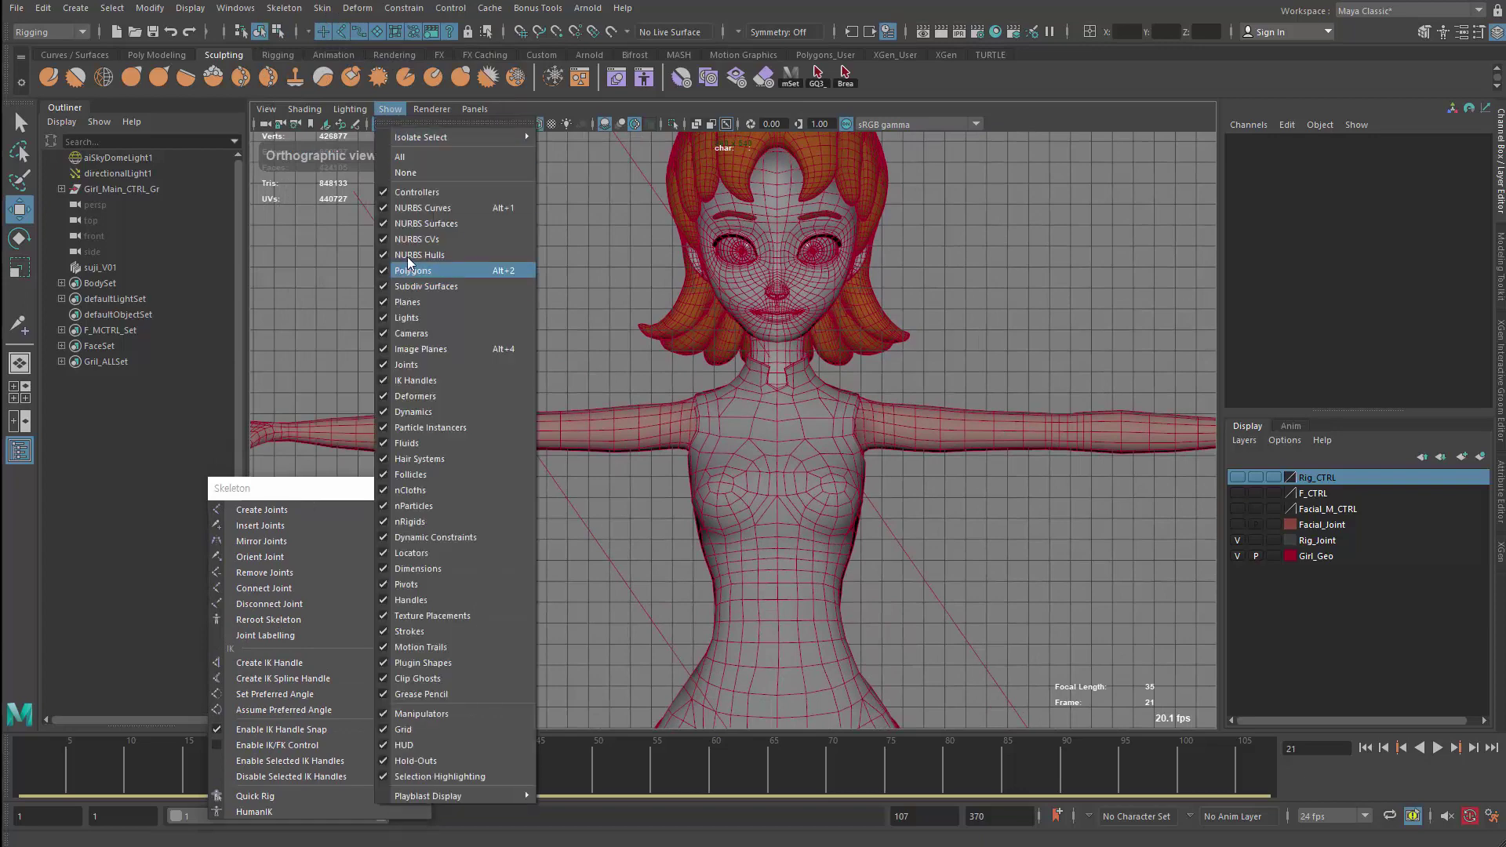
left_click(406, 318)
Create a shoulder, elbow and wrist joint chain along the girl's right arm in front view
left_click_drag(301, 492, 211, 158)
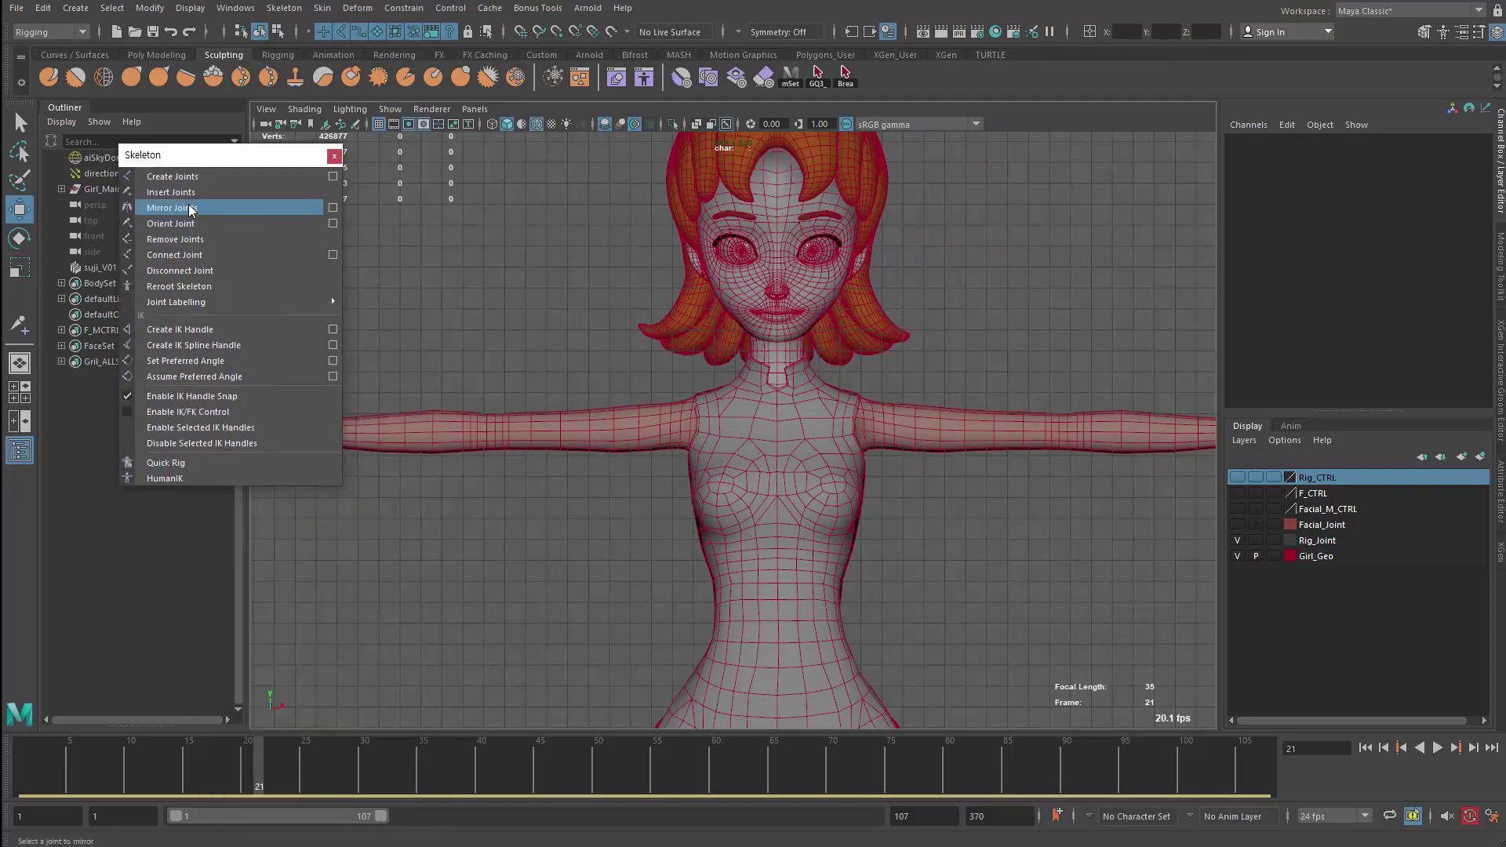
left_click(172, 177)
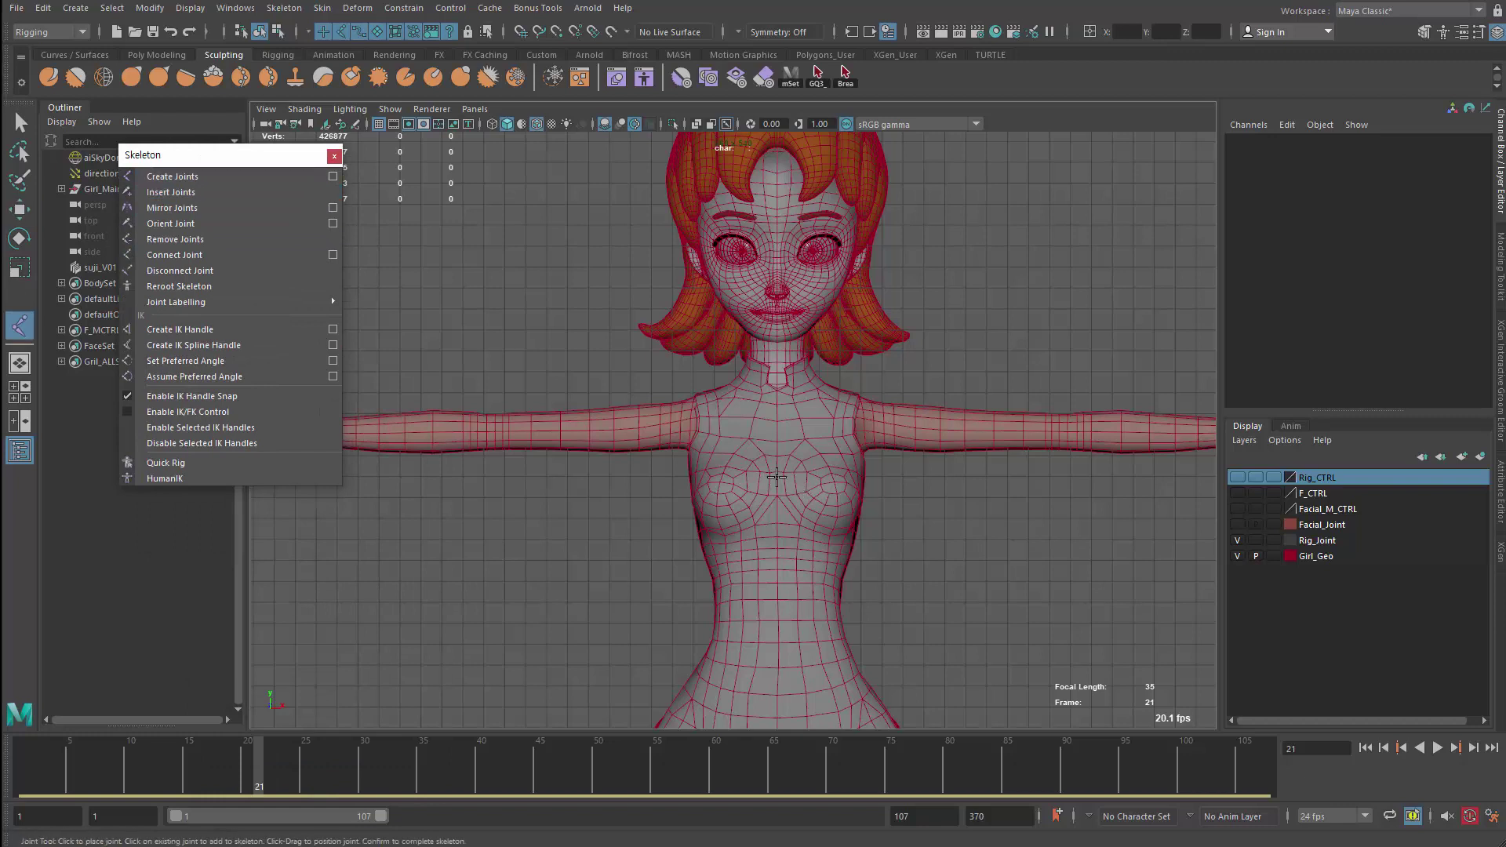
left_click(697, 423)
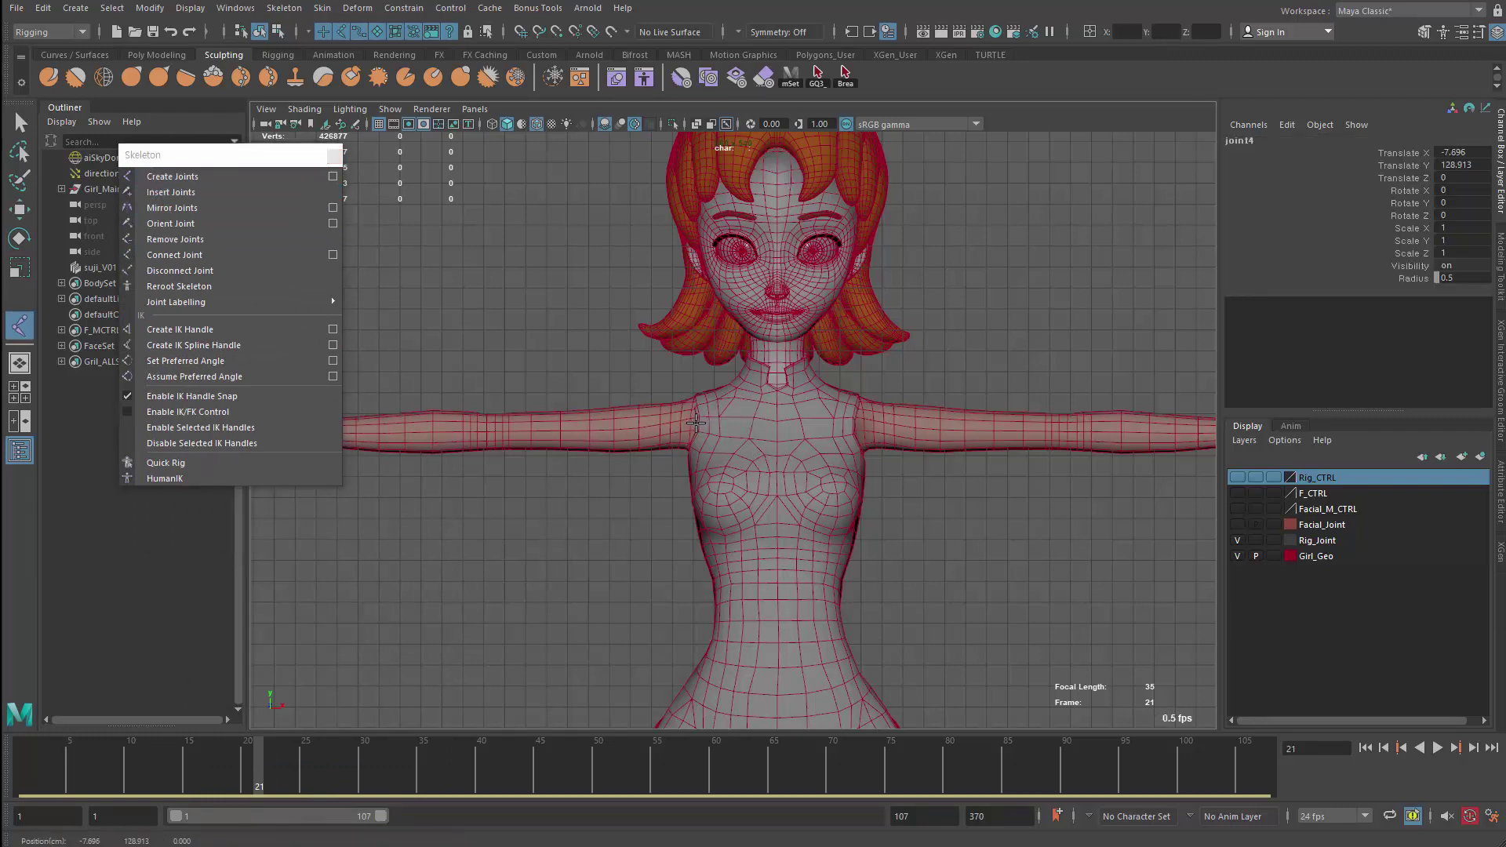
left_click(499, 428)
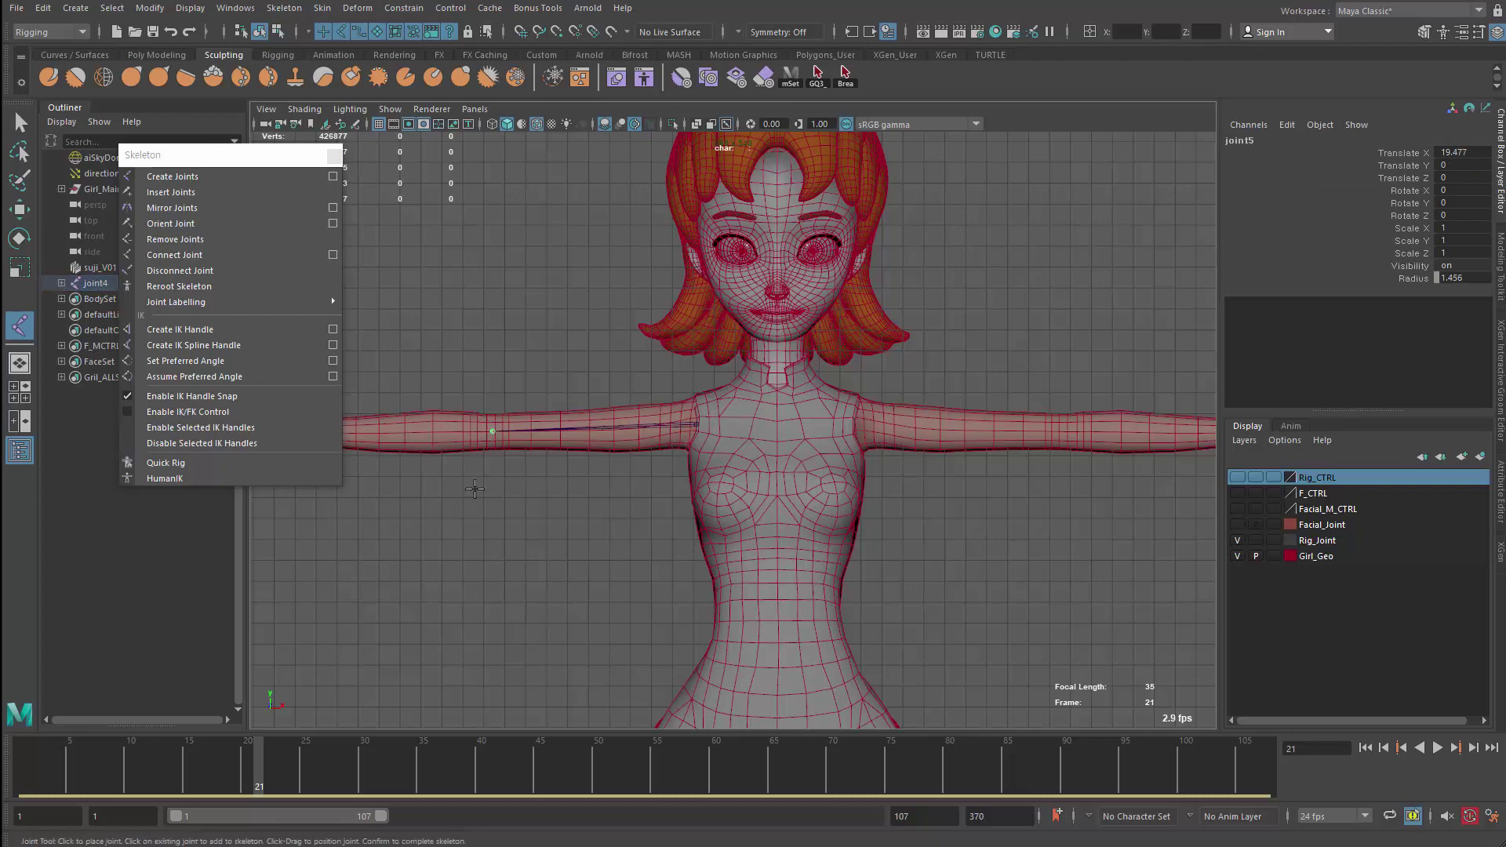
middle_click_drag(524, 518, 823, 518, "alt")
left_click(598, 432)
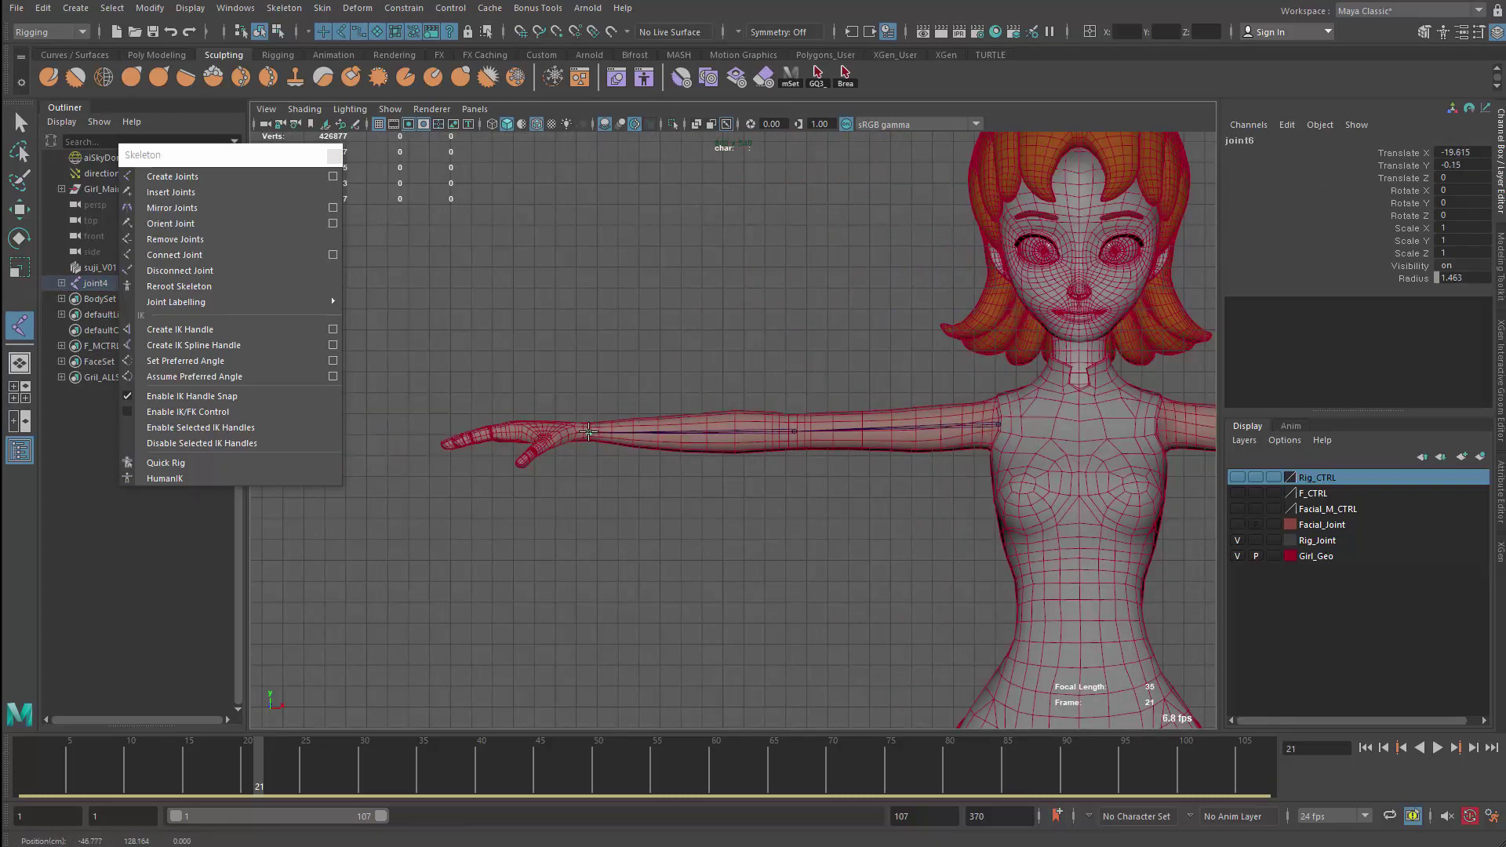
key("Return")
key("w")
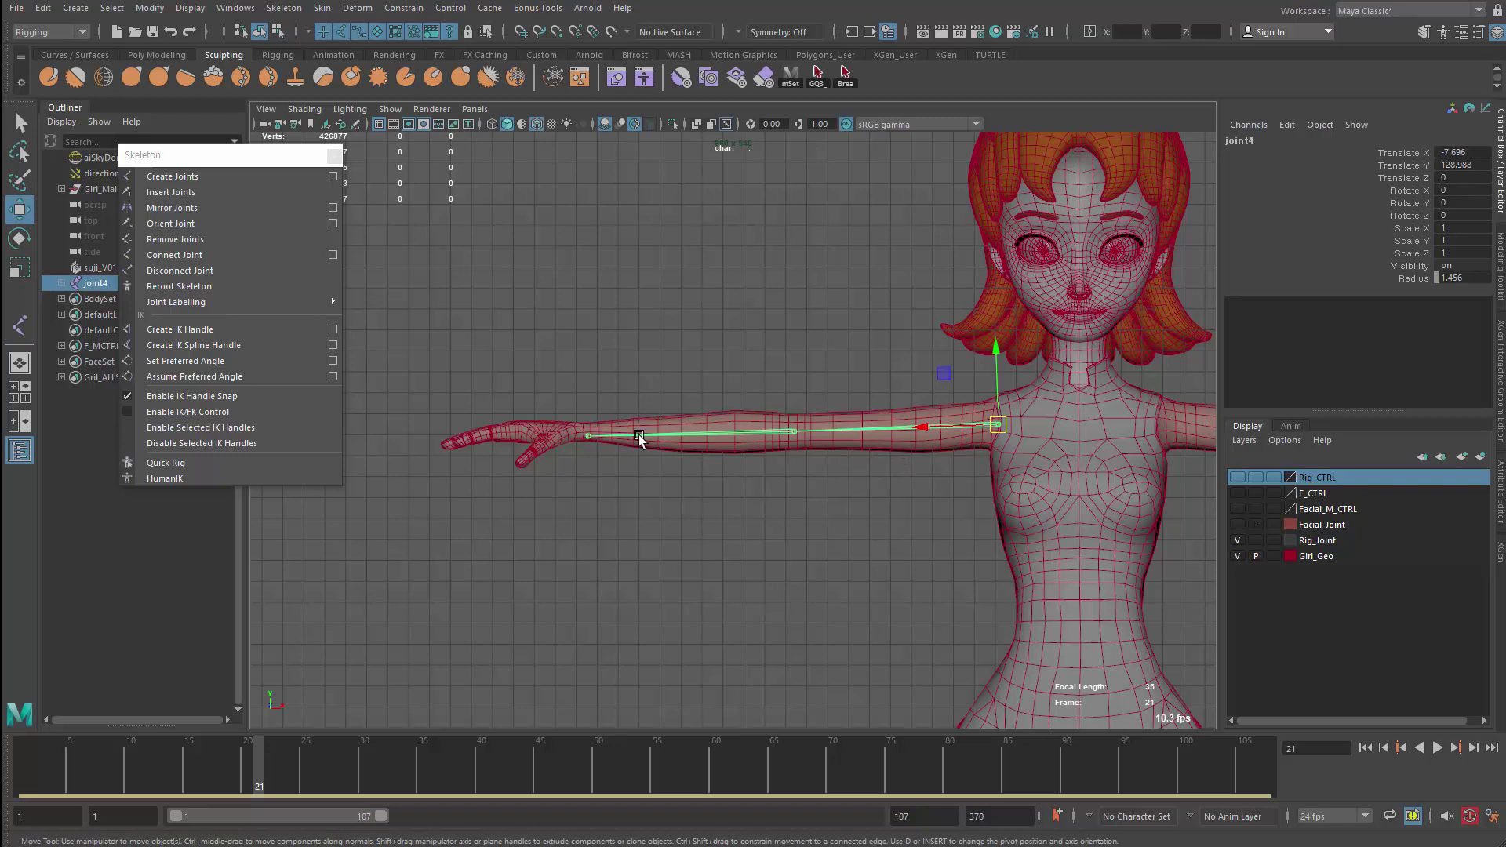
Mirror the joint4 arm chain onto the other arm, creating joint10
middle_click_drag(832, 498, 640, 499, "alt")
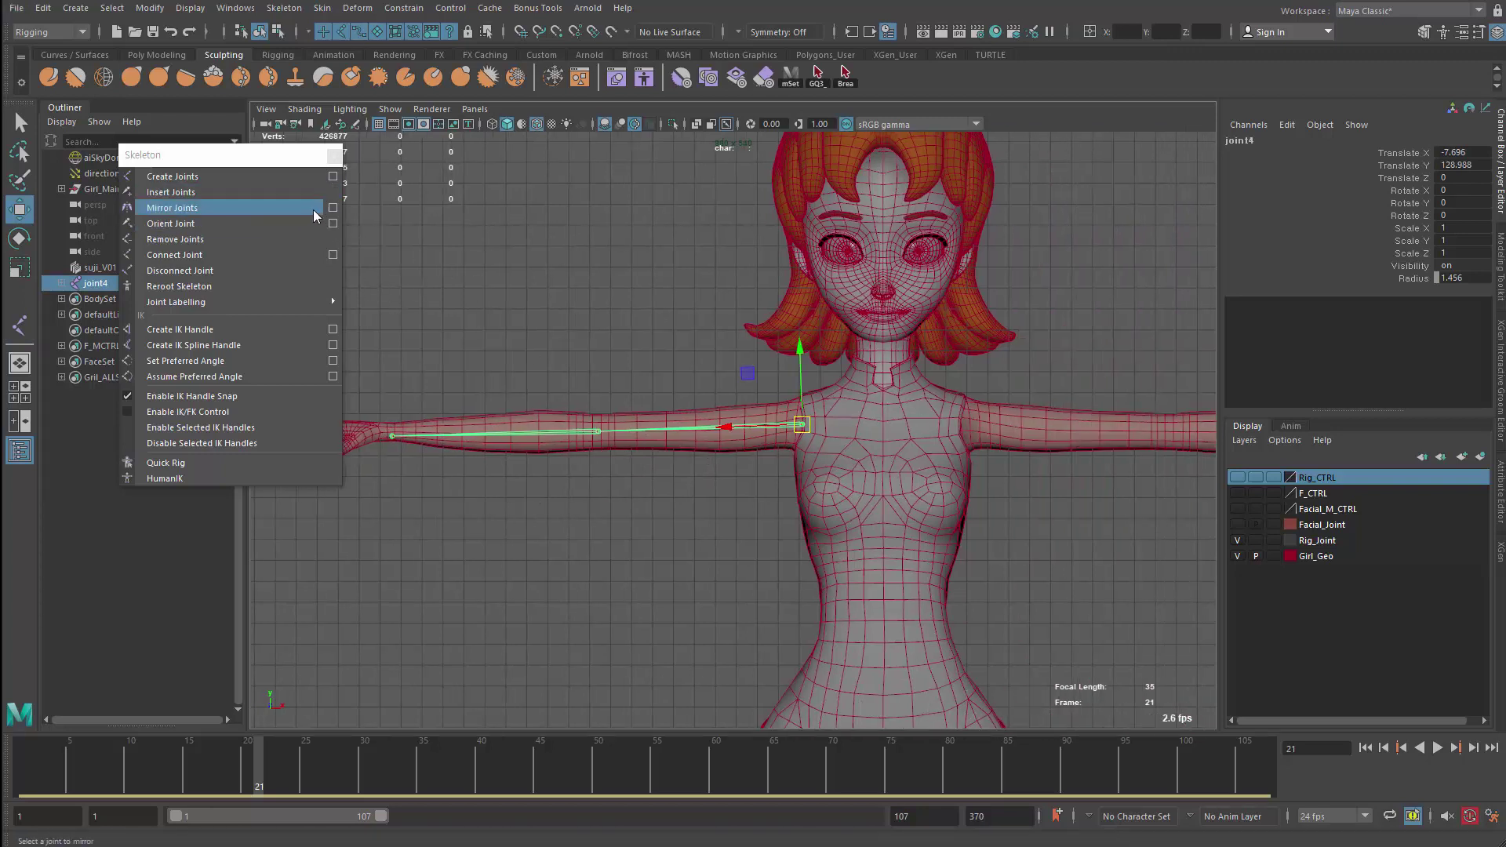
left_click(285, 209)
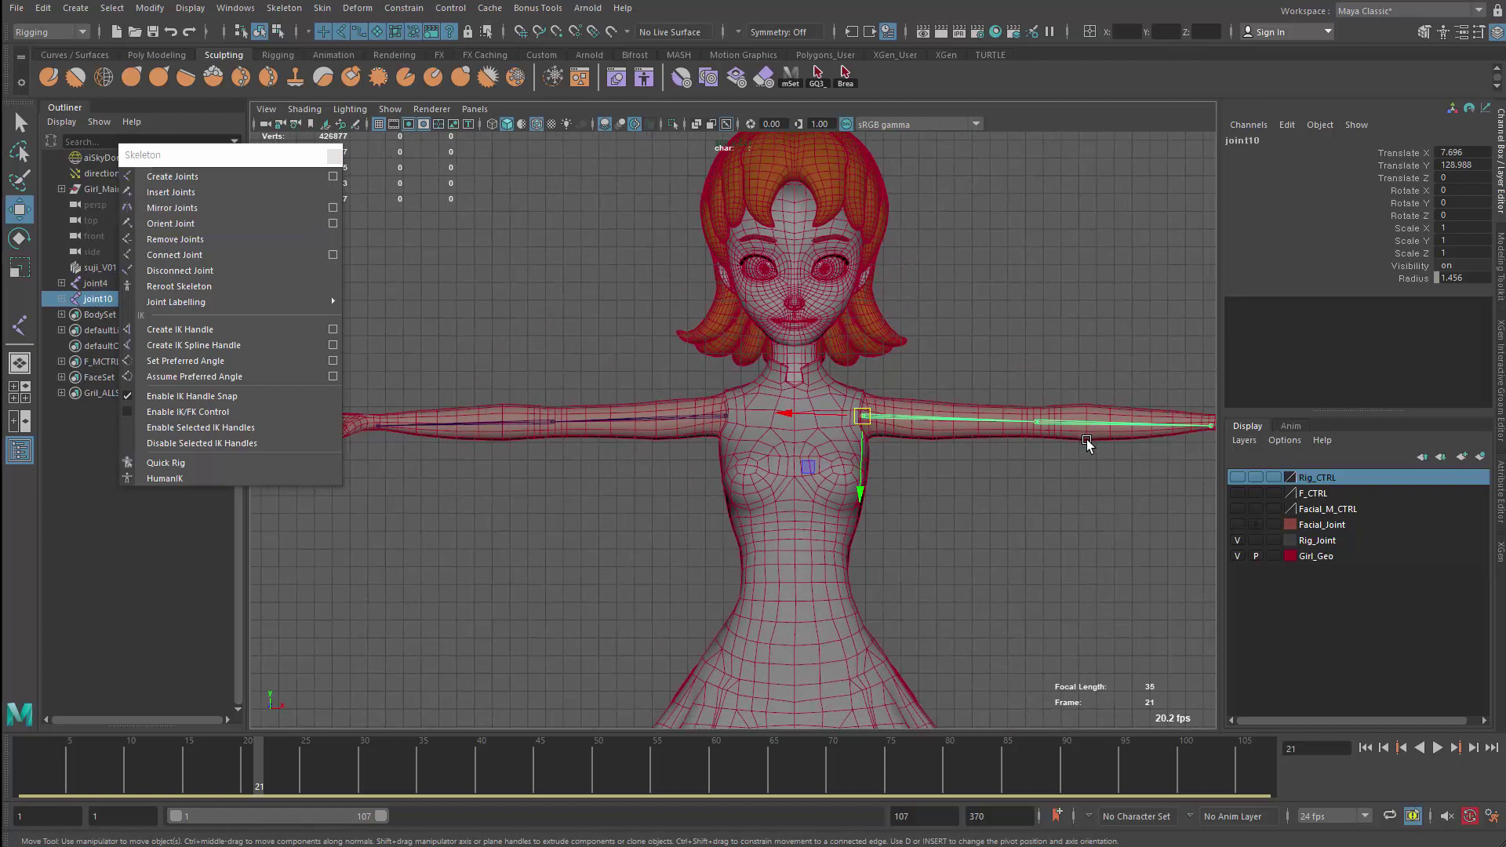
Compare joint4 and joint10 Translate X and Y in the Channel Box (-7.696 vs 7.696)
left_click(663, 414)
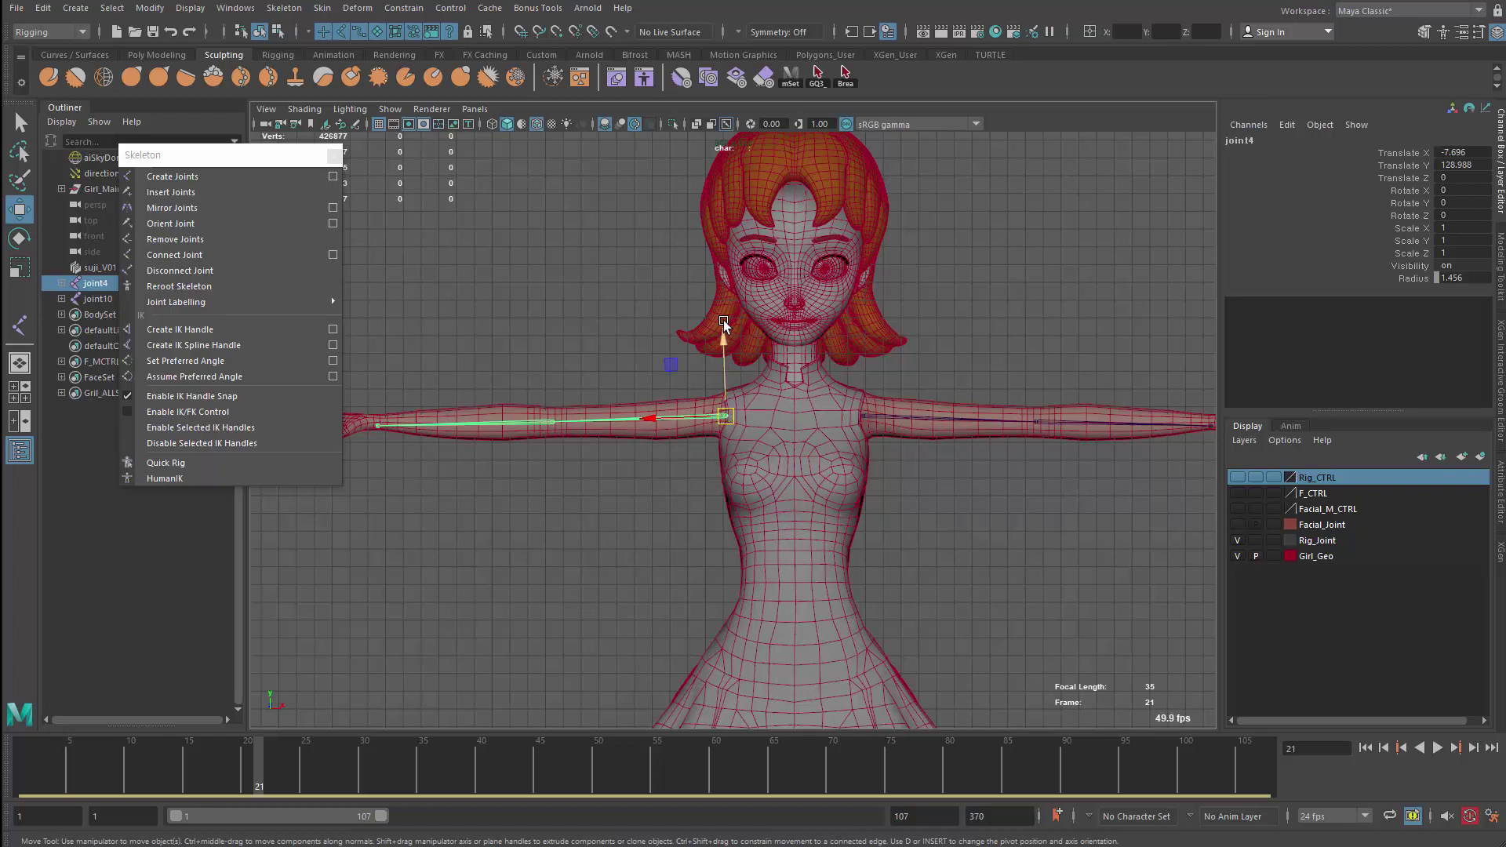
left_click(862, 416)
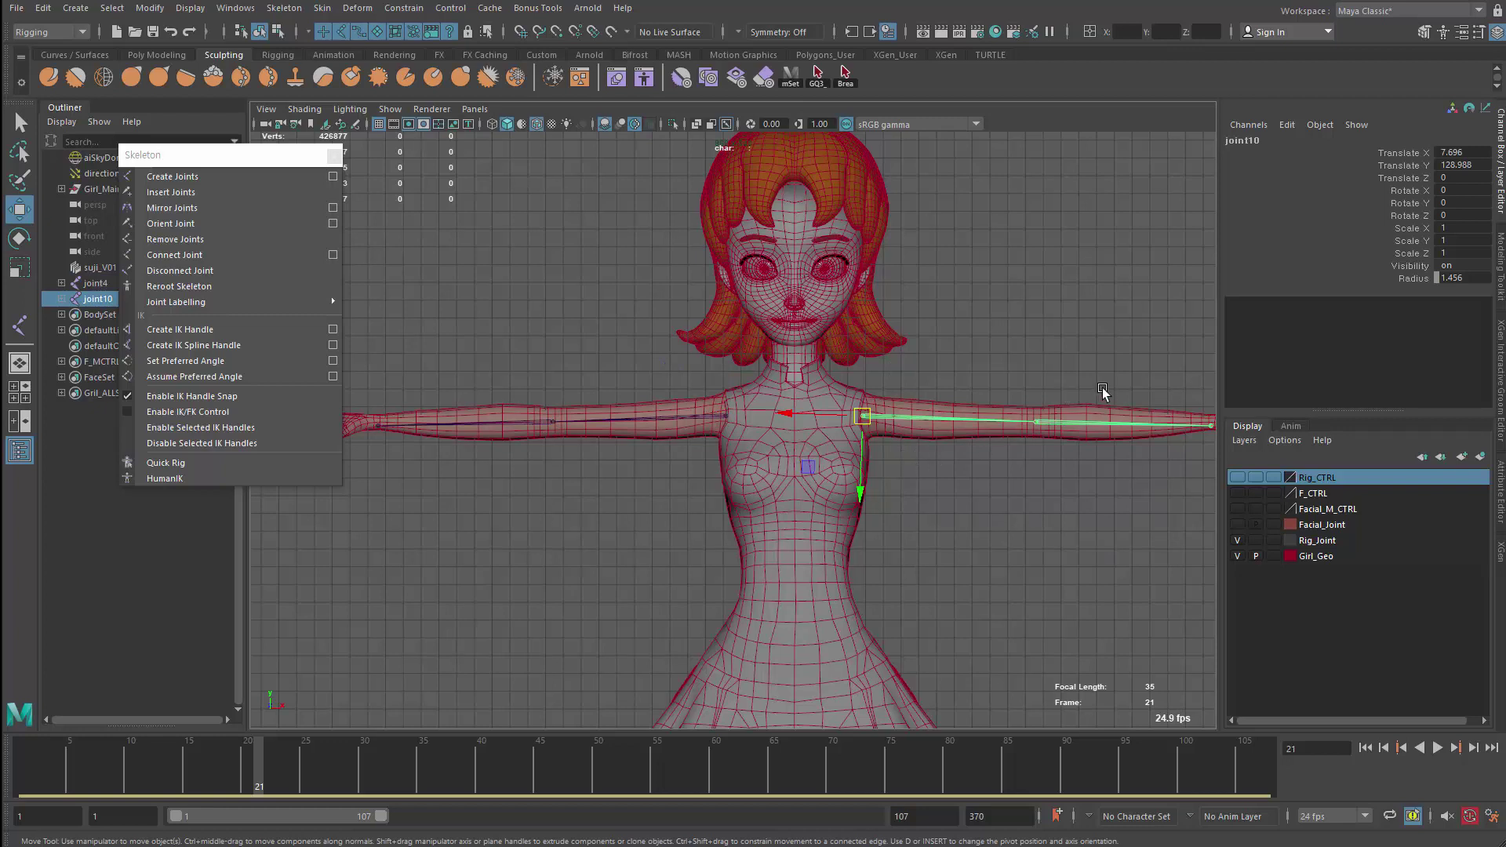
left_click(643, 418)
left_click(1405, 155)
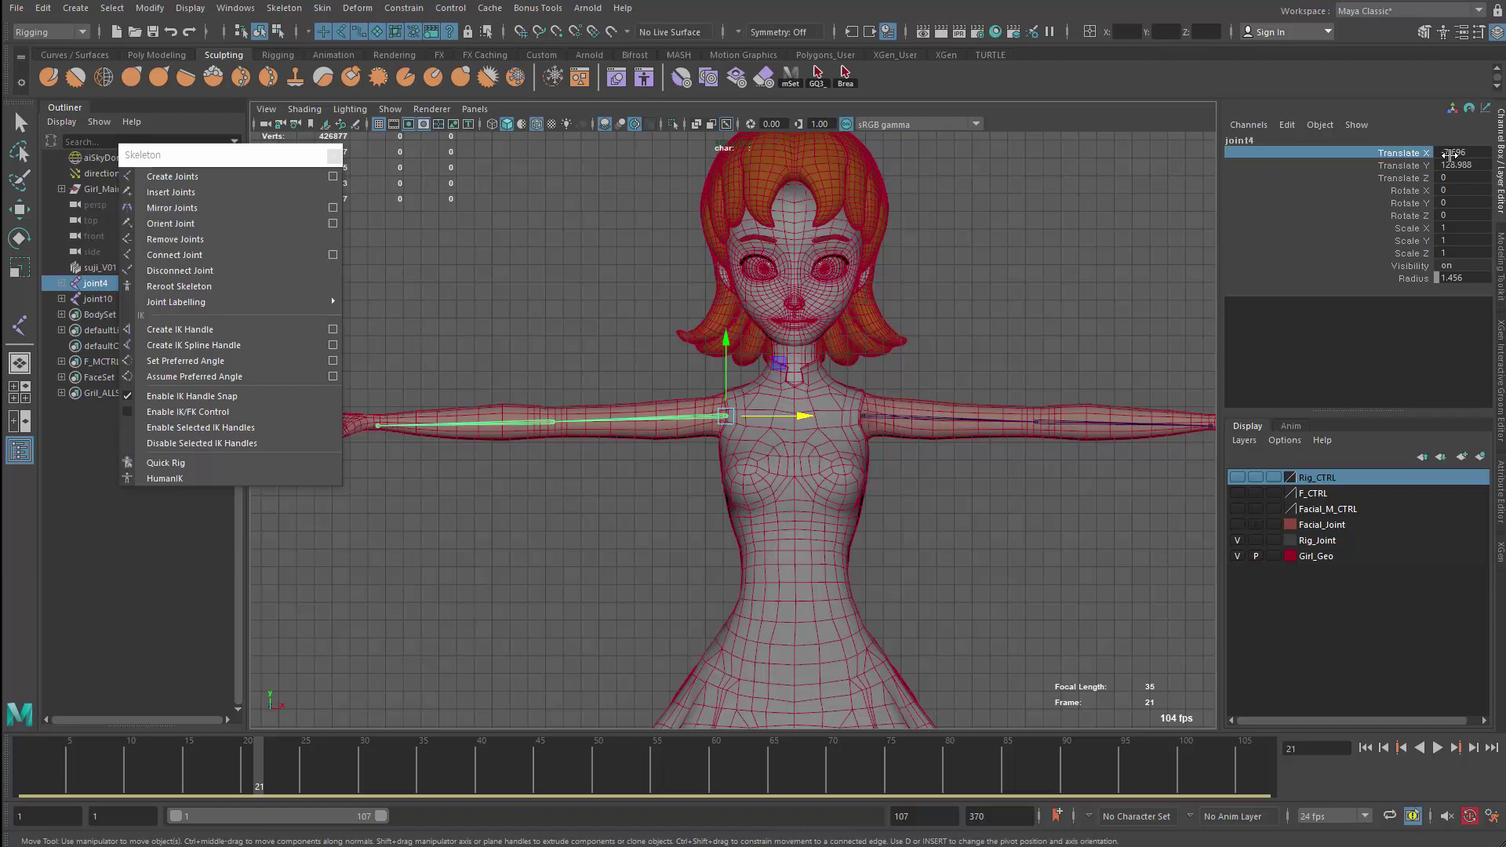
left_click(1409, 168, "shift")
Select both arm chains and switch back to the textured perspective view
left_click_drag(994, 345, 981, 496)
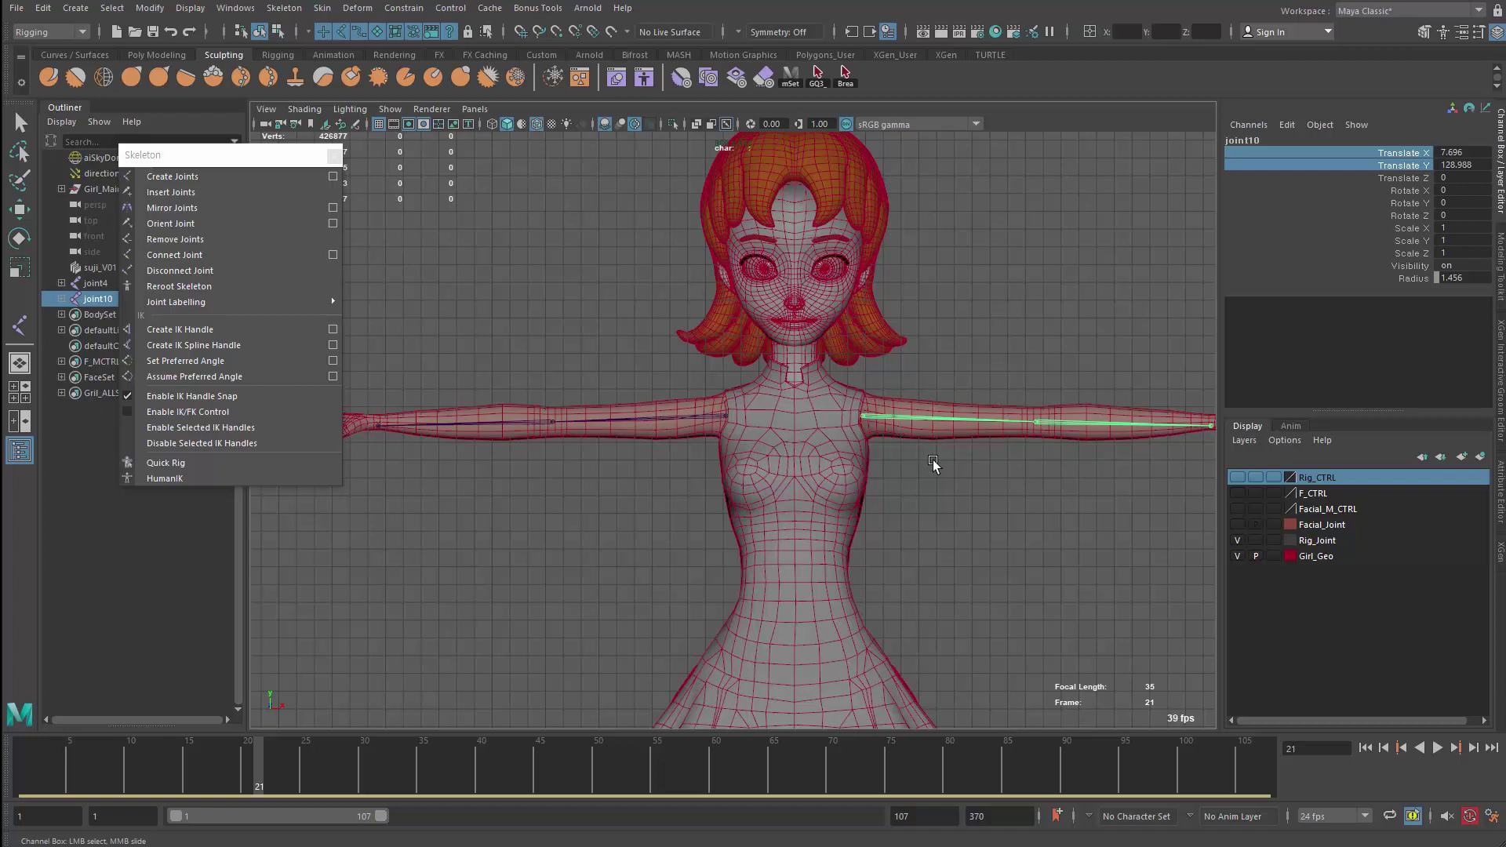
left_click_drag(703, 404, 708, 458)
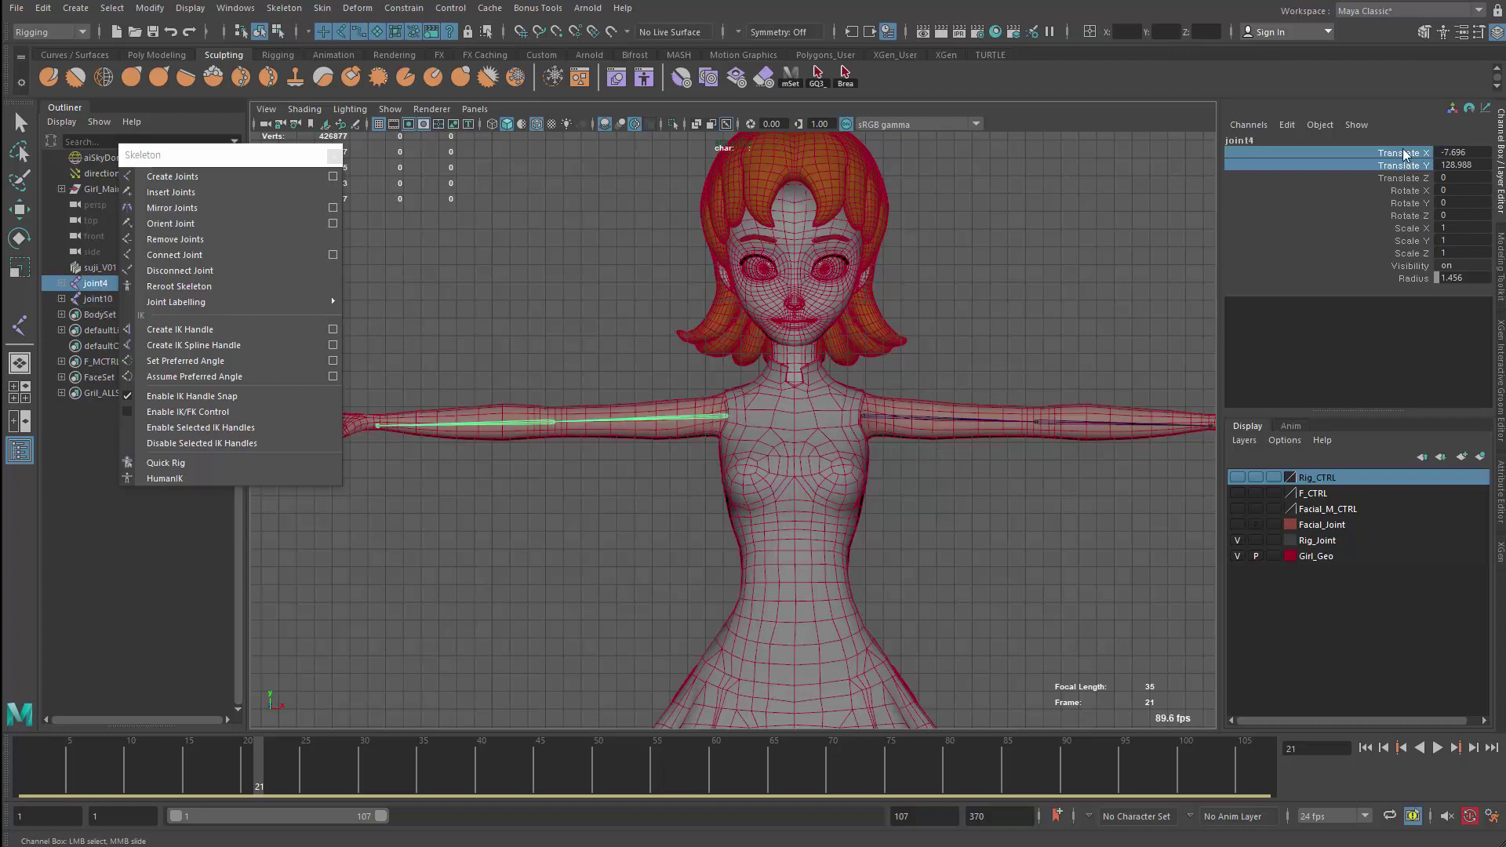
left_click_drag(925, 405, 932, 449)
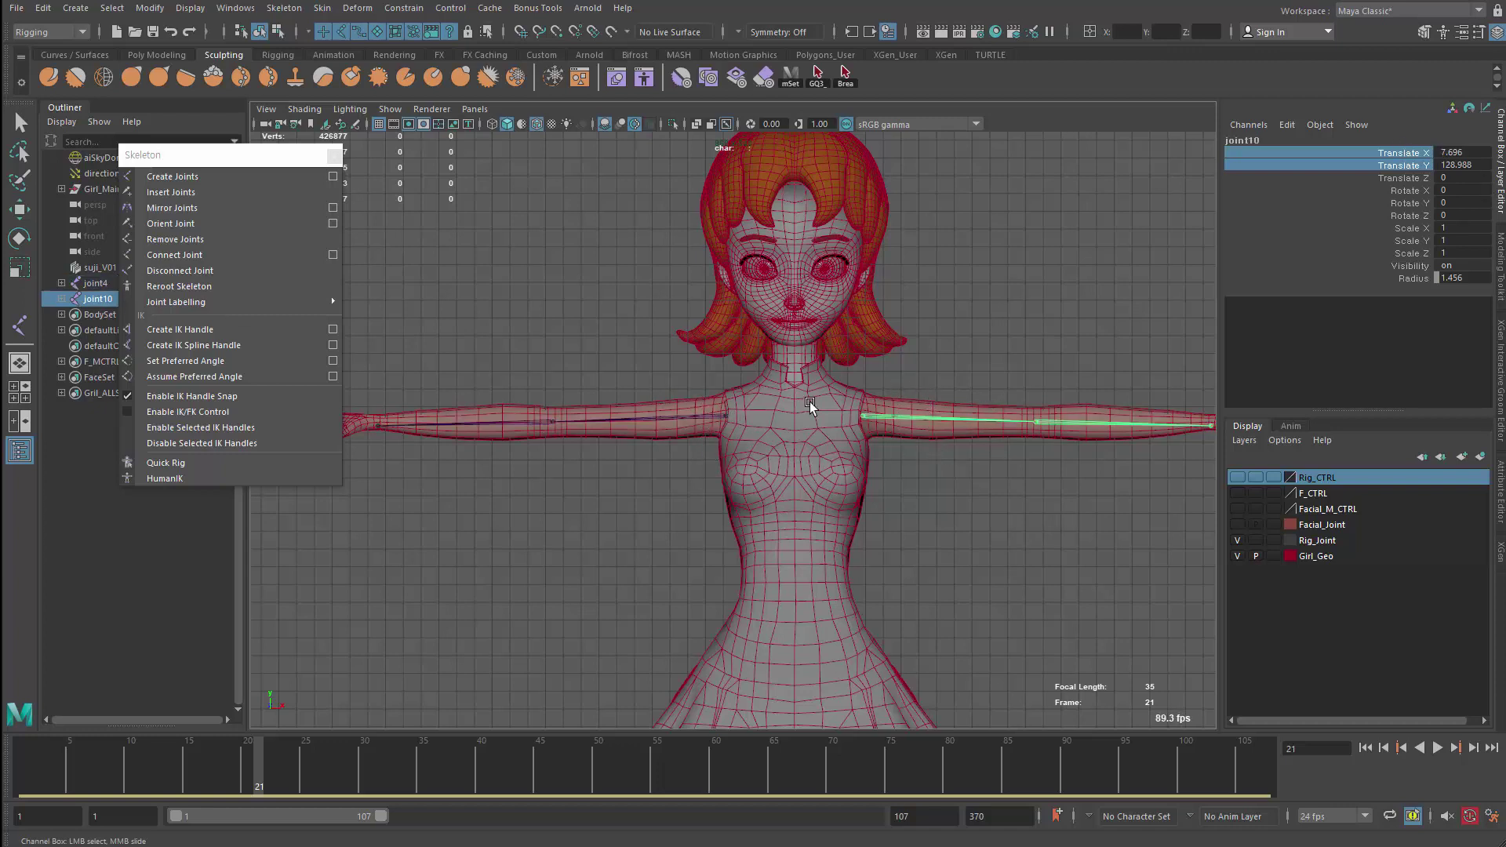
left_click_drag(708, 397, 704, 458)
left_click_drag(897, 380, 910, 473, "shift")
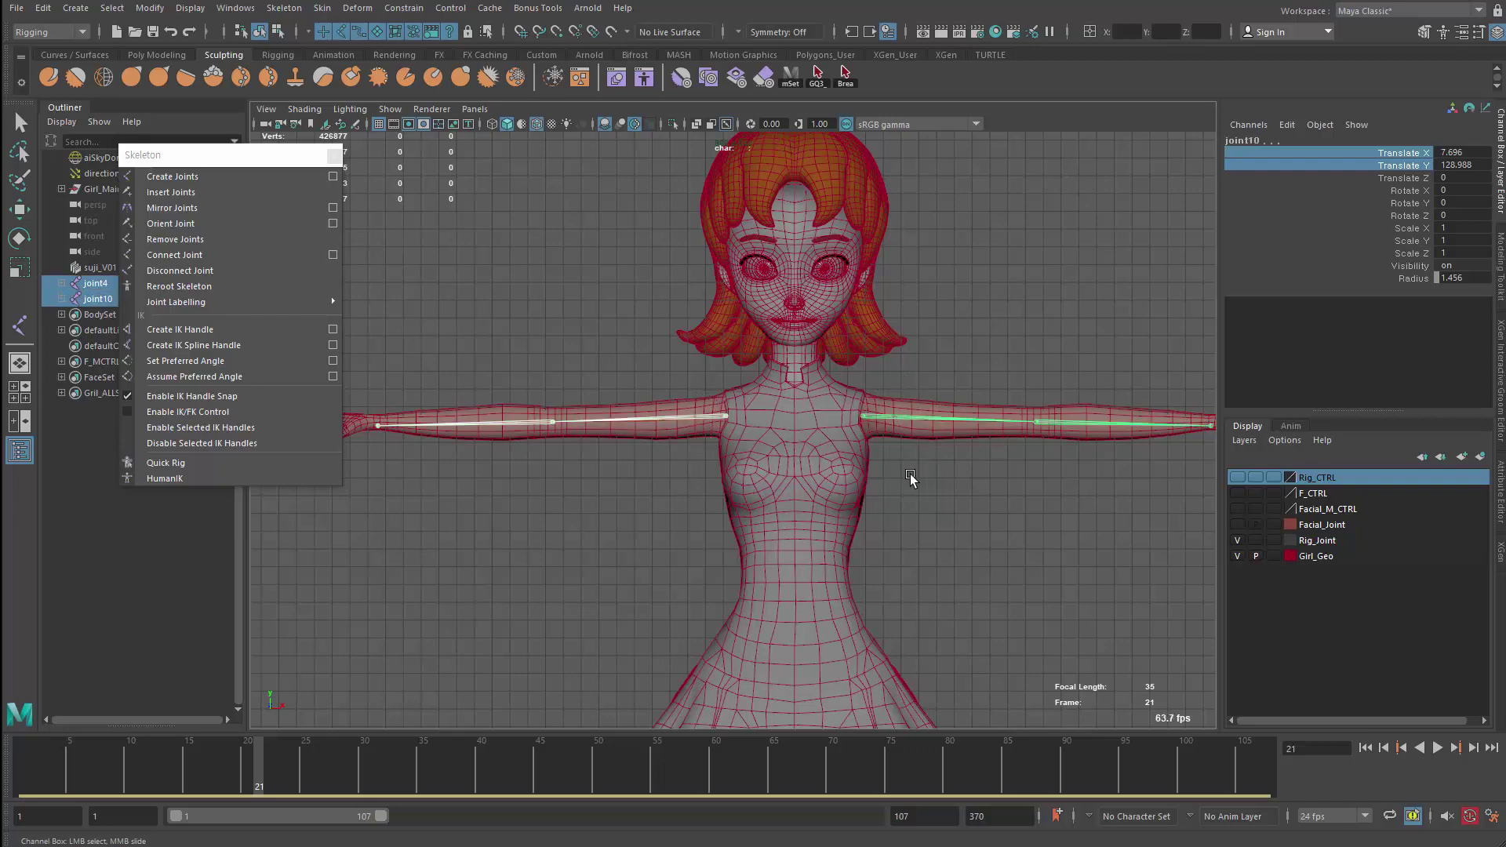
key("space")
key("space")
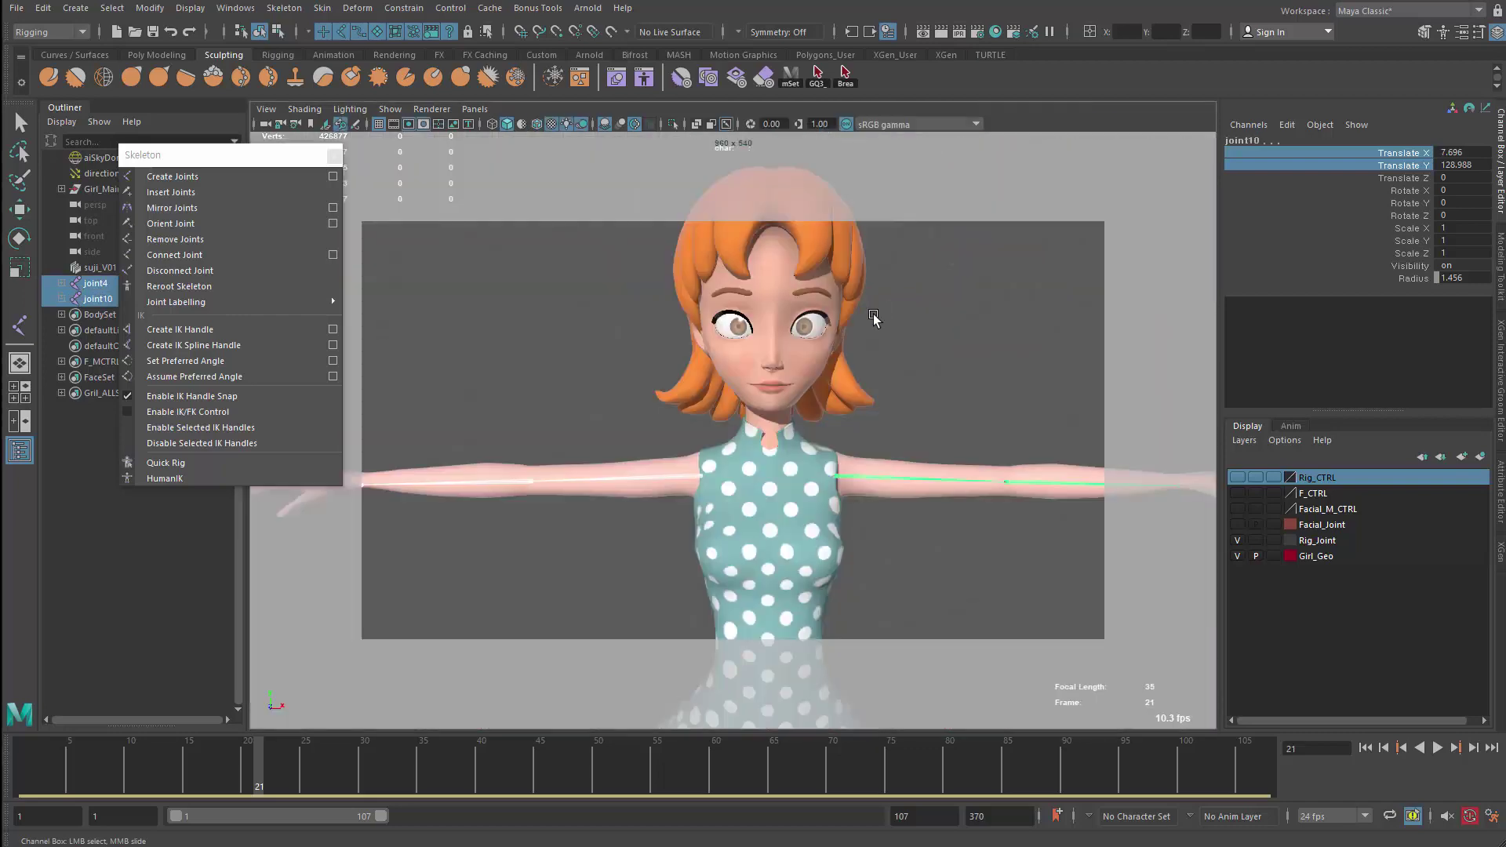
Test-rotate the mirrored arm chain around Y, up to 33.624 degrees
left_click_drag(808, 394, 767, 425, "alt")
key("e")
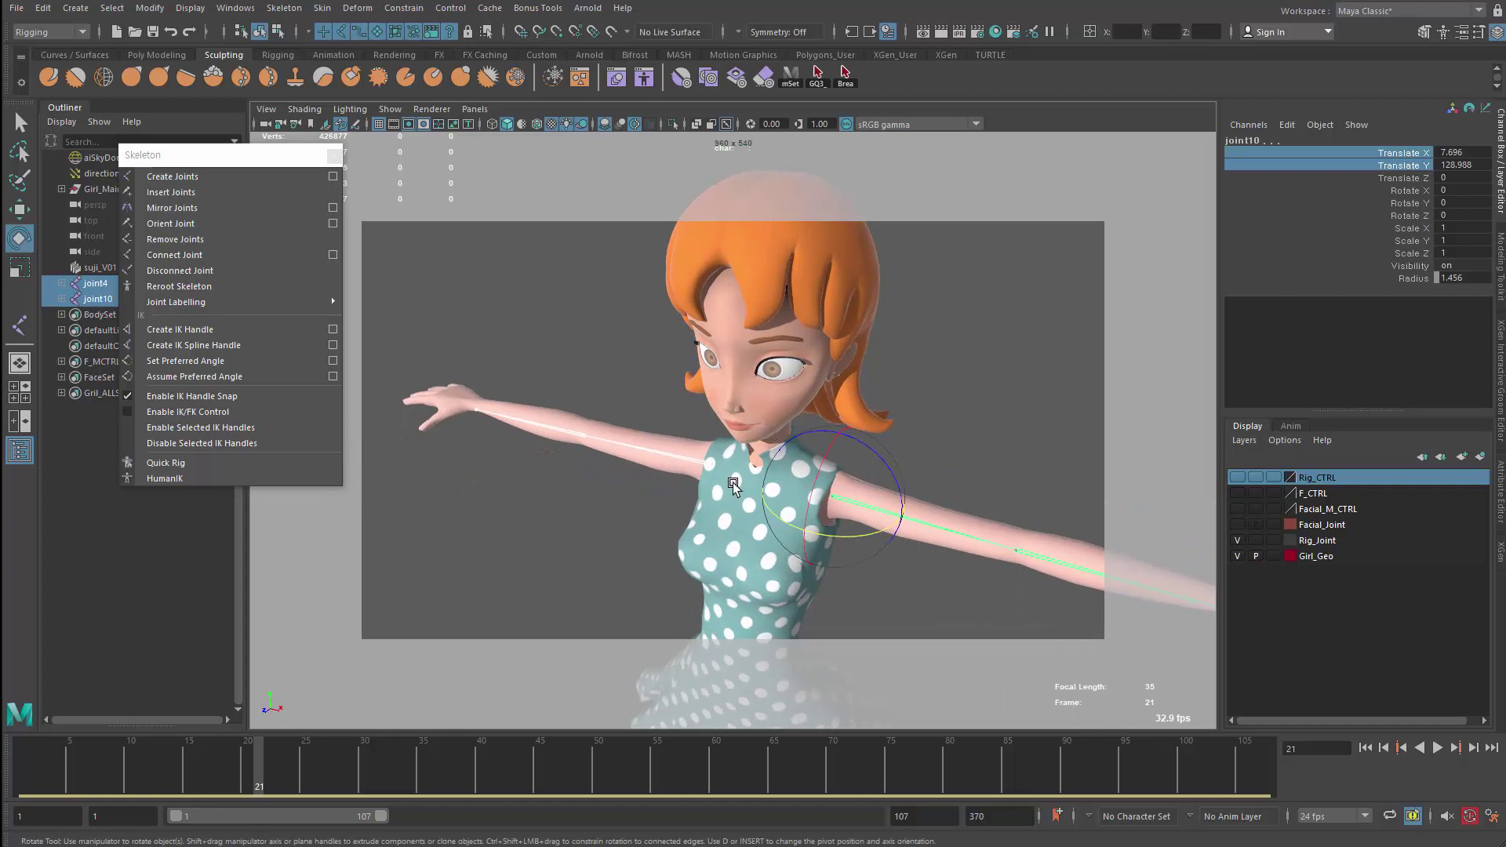
left_click_drag(866, 495, 831, 502)
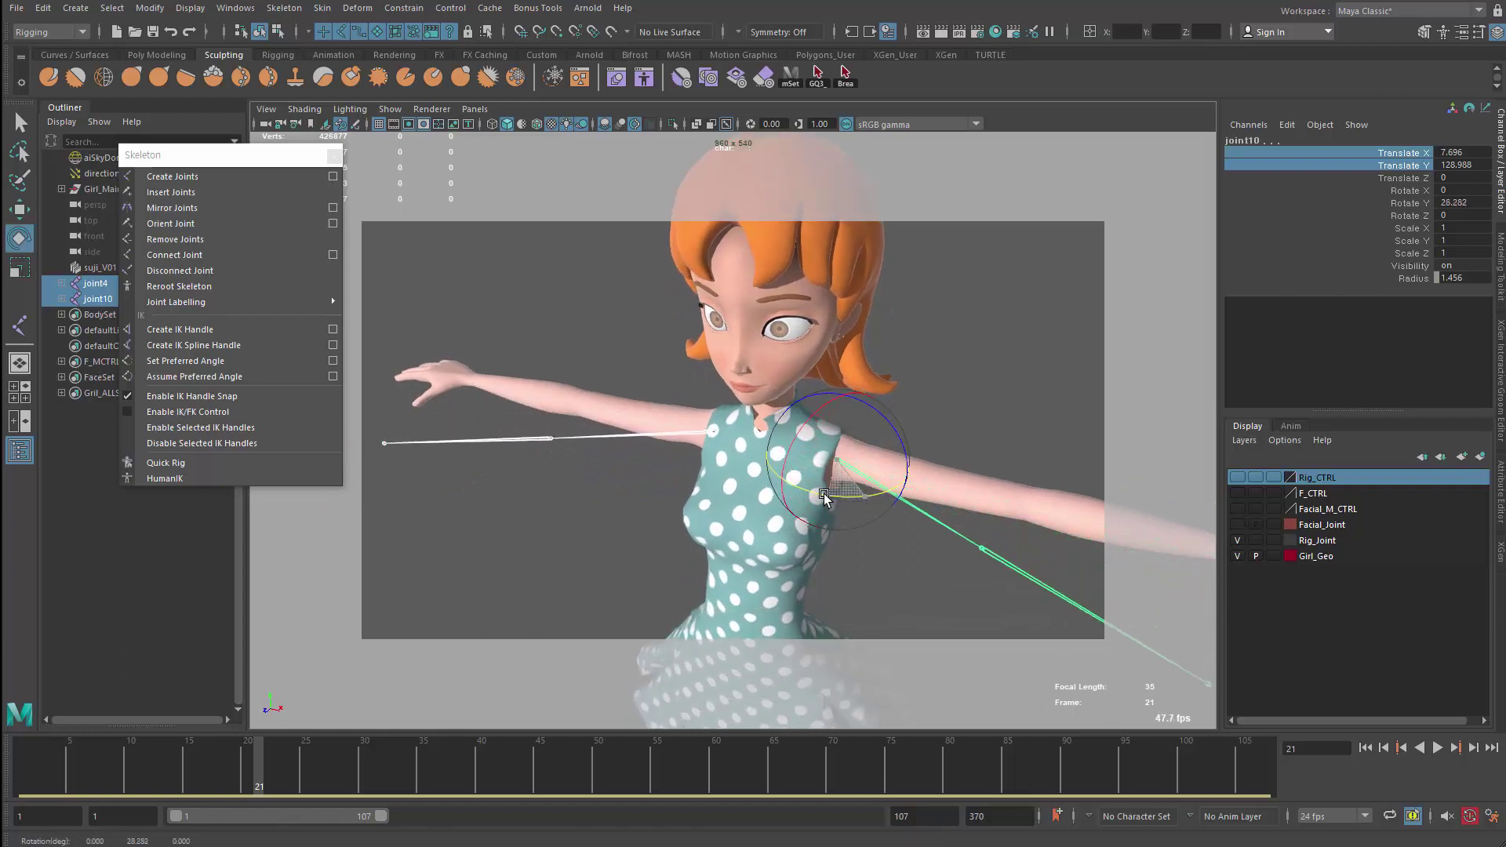
left_click(1406, 206)
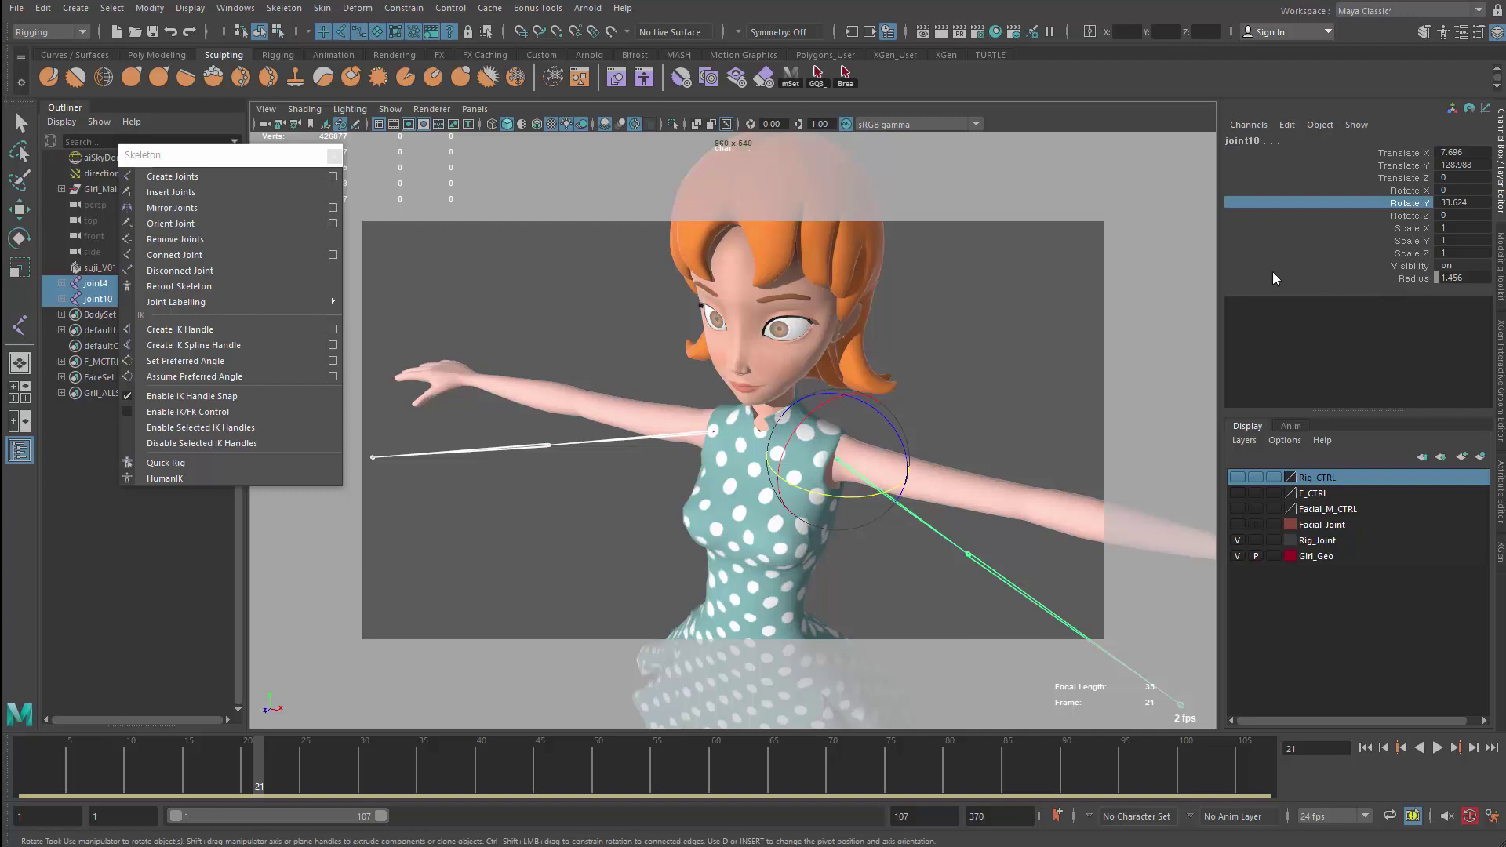
left_click(654, 444)
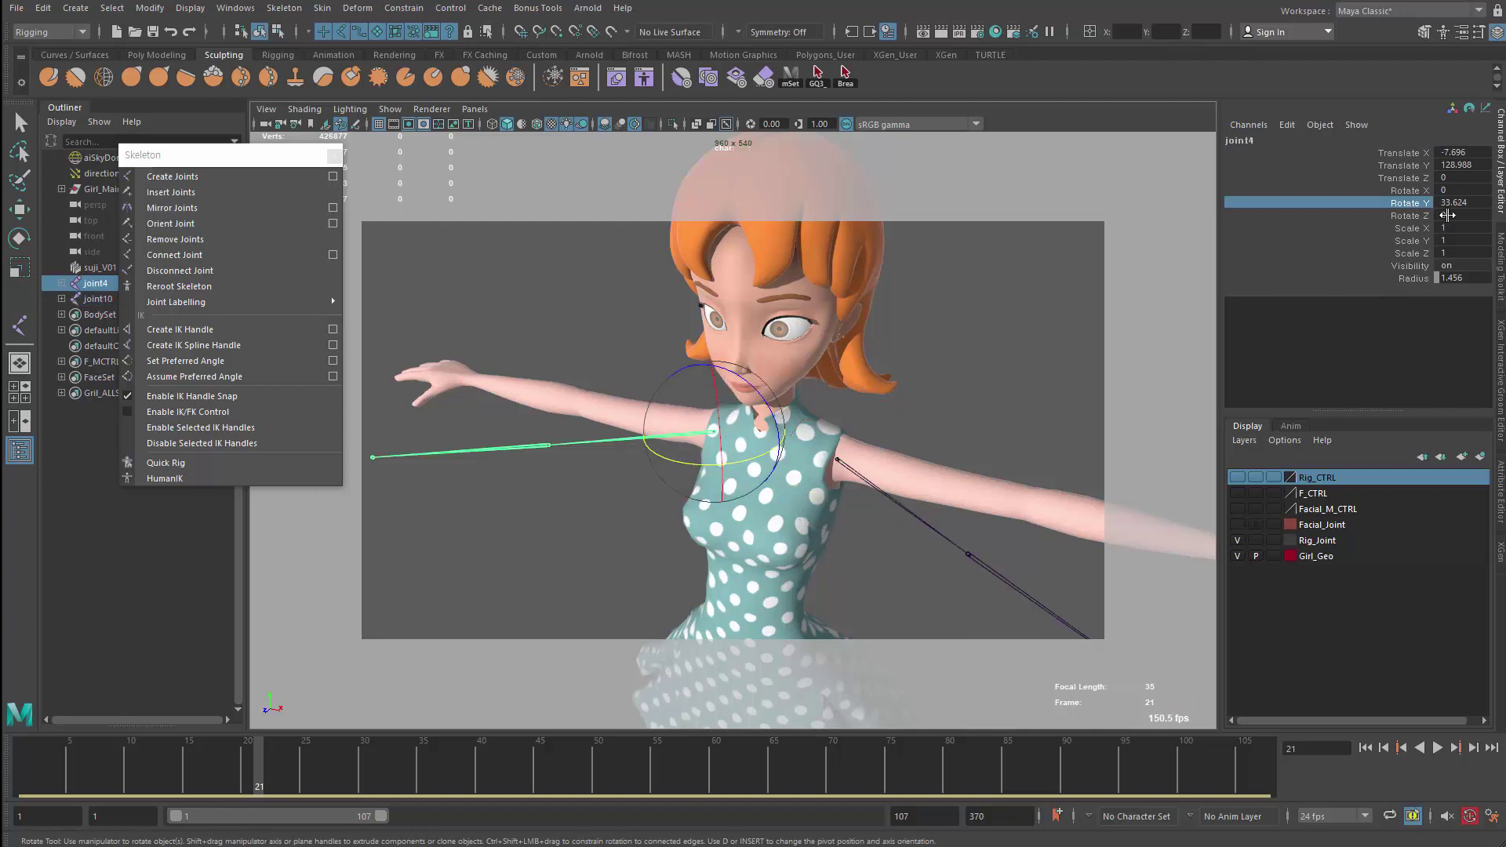
left_click(908, 469)
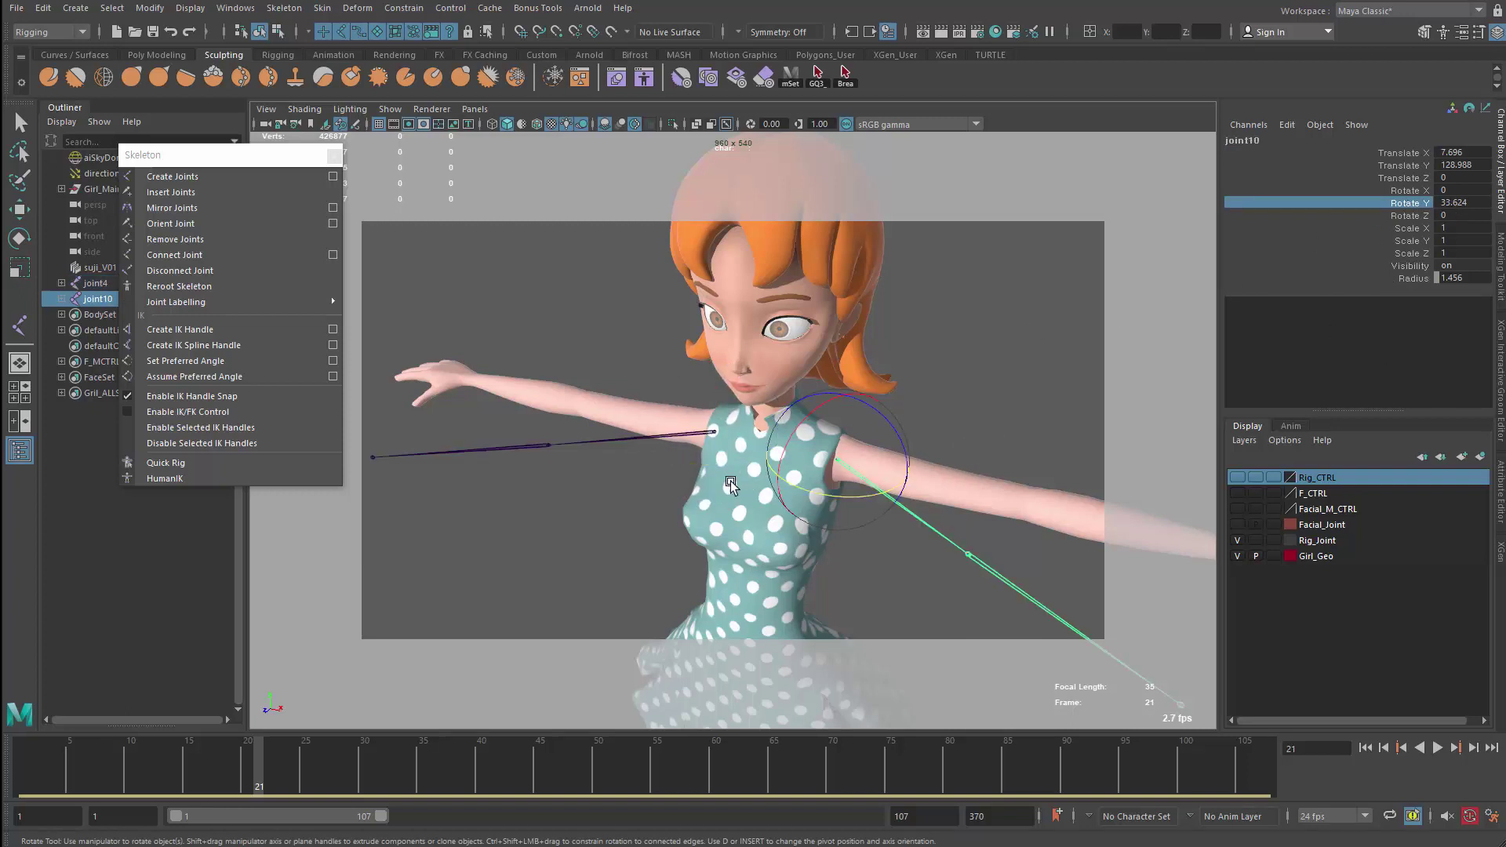
left_click(654, 439)
mouse_move(663, 467)
left_mouse_down("alt")
mouse_move(738, 541)
mouse_move(703, 480)
left_mouse_up("alt")
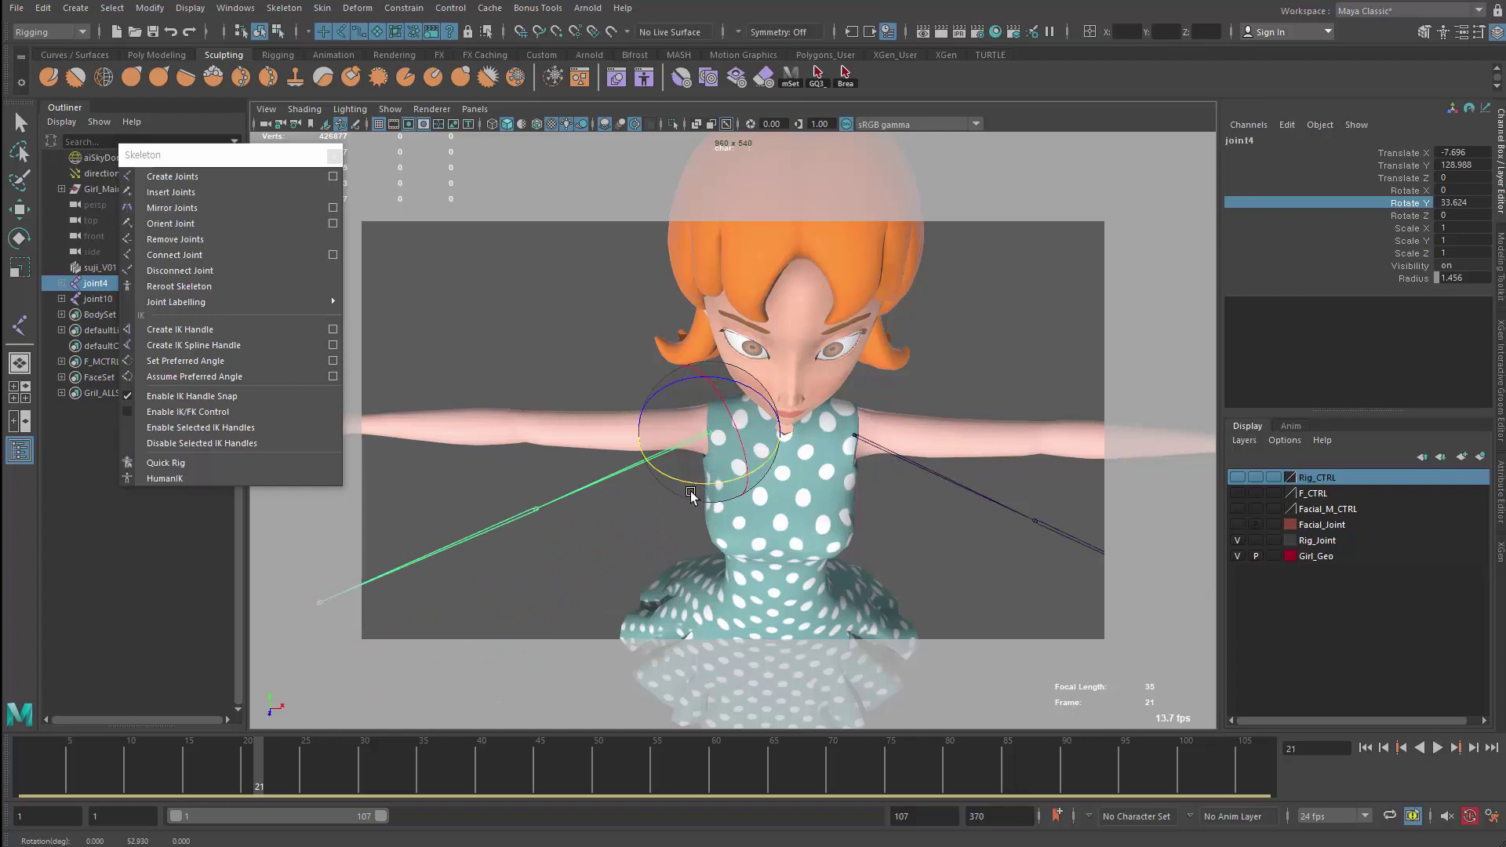
Undo the arm rotations back to Rotate Y 0 and show the Rotate tool's axis orientation options
left_click(900, 459)
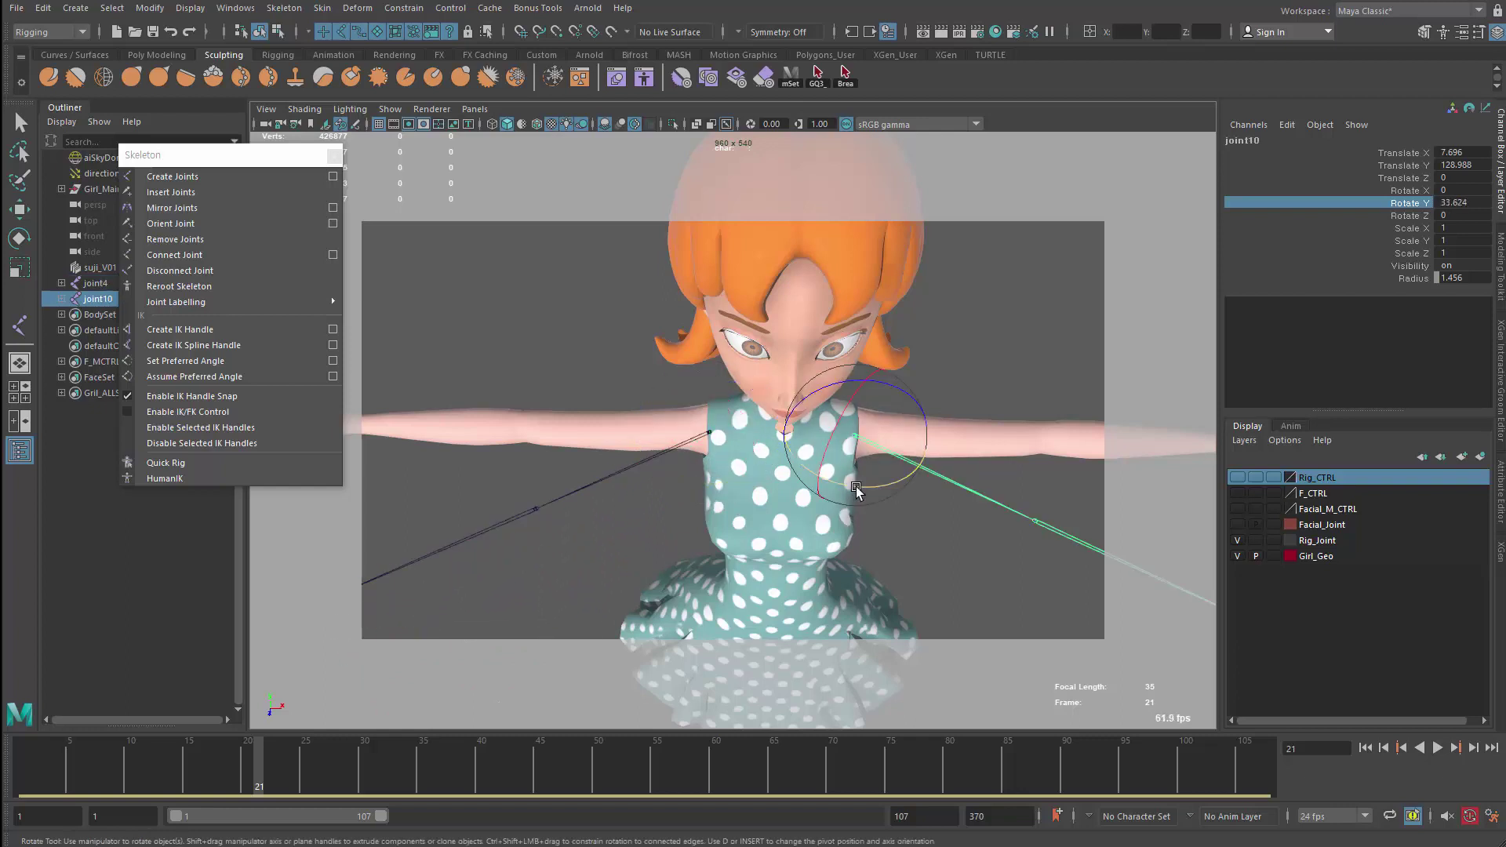
left_click_drag(853, 488, 938, 447)
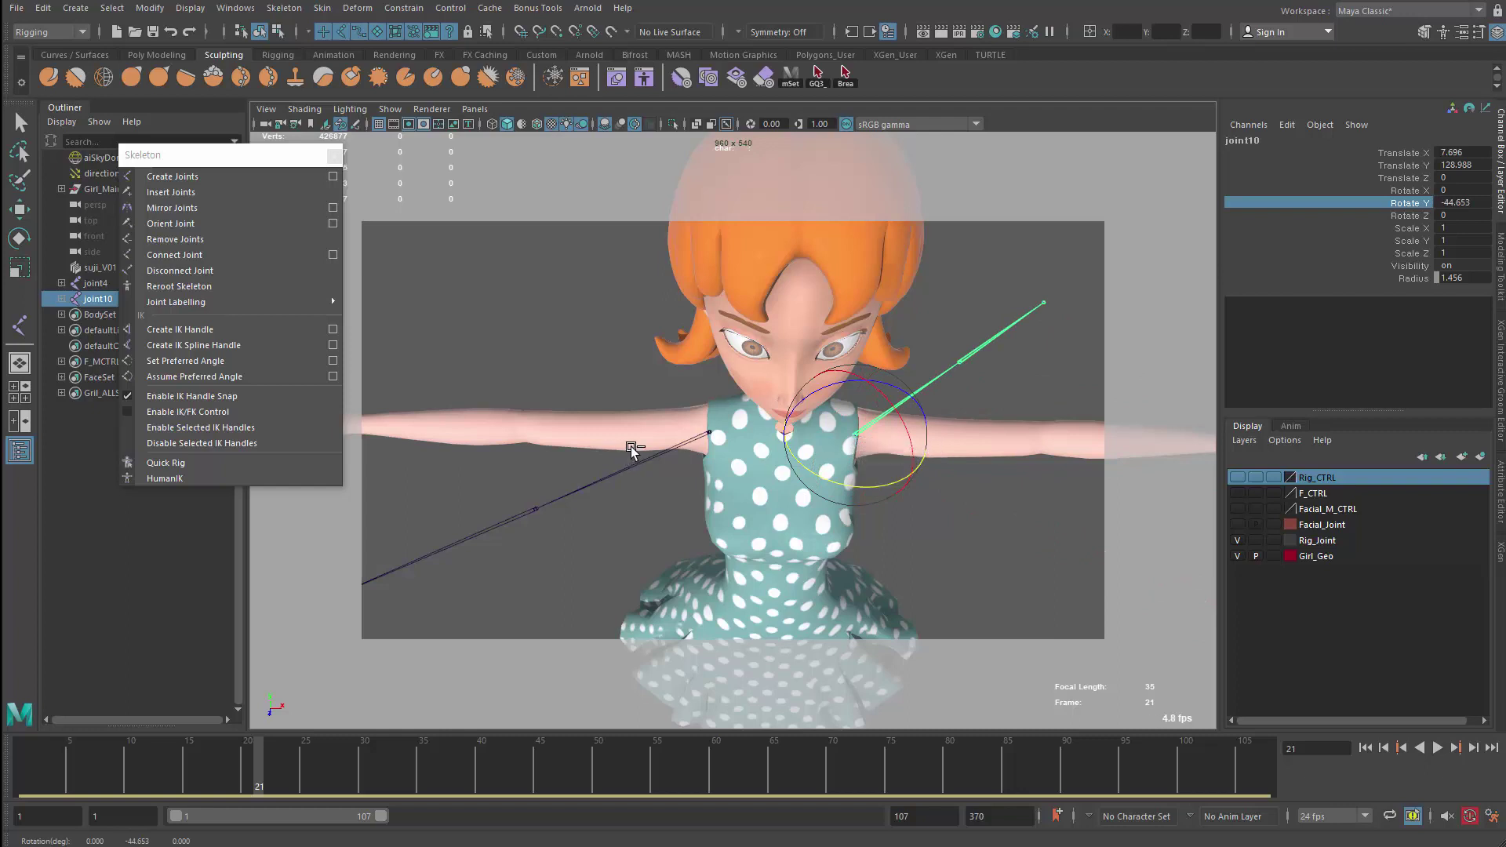
key("ctrl+z")
key("ctrl+z")
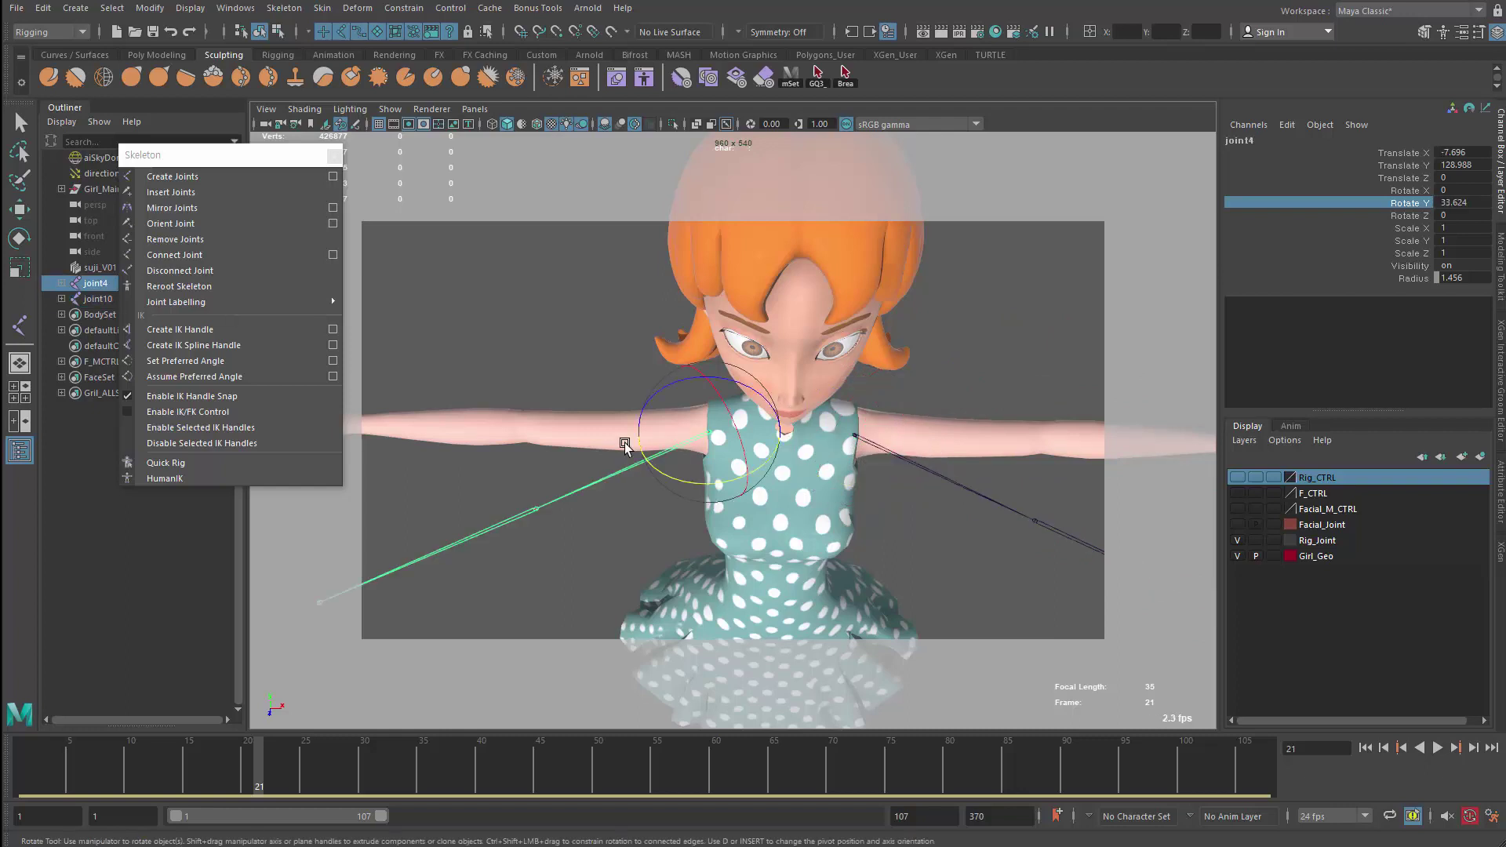
key("ctrl+z")
key("ctrl+z")
key("ctrl+z")
key("ctrl+z")
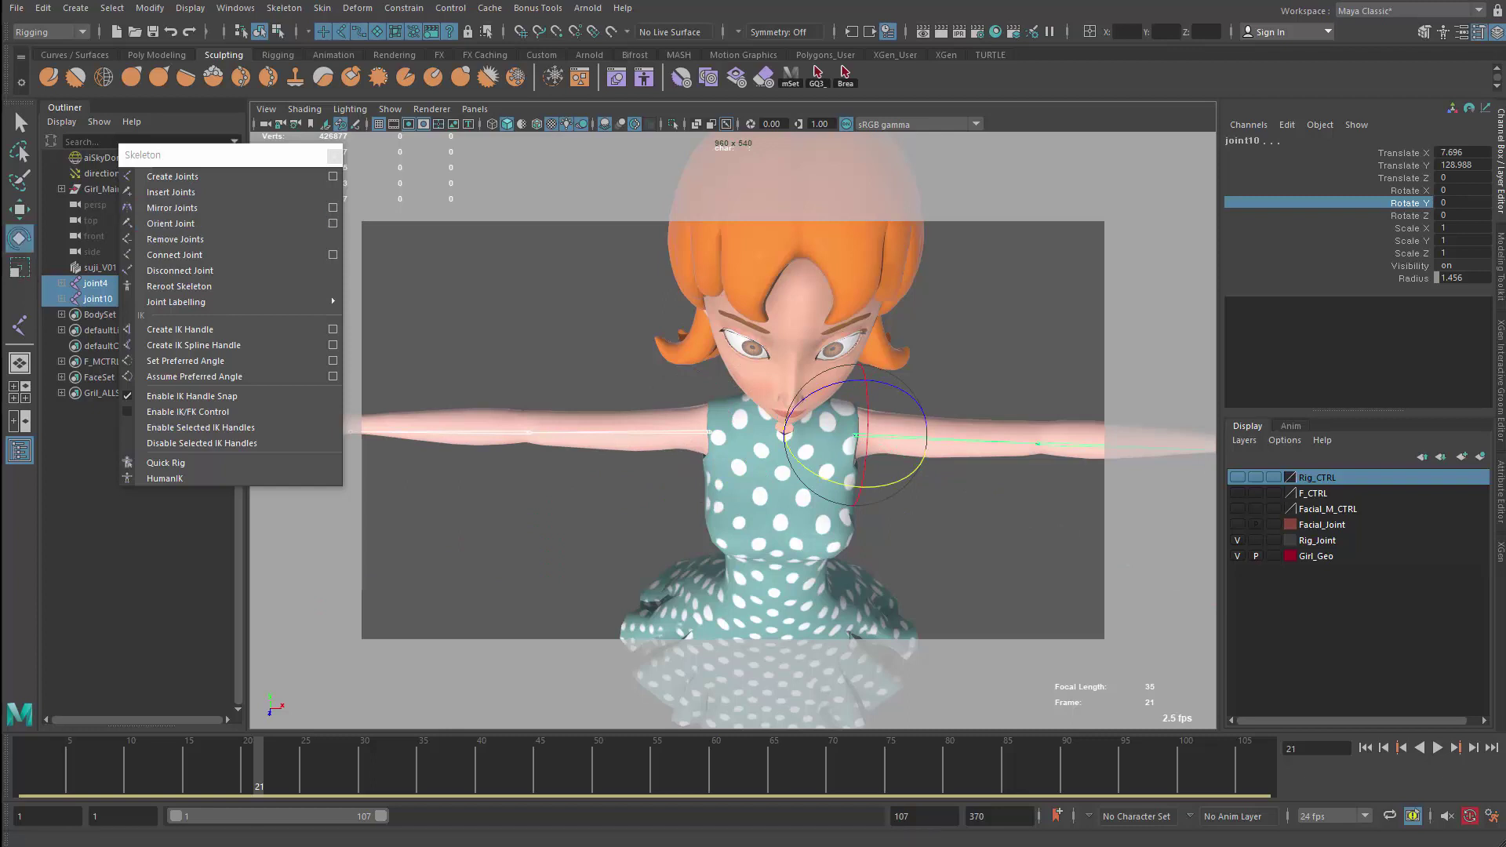
left_click(304, 247)
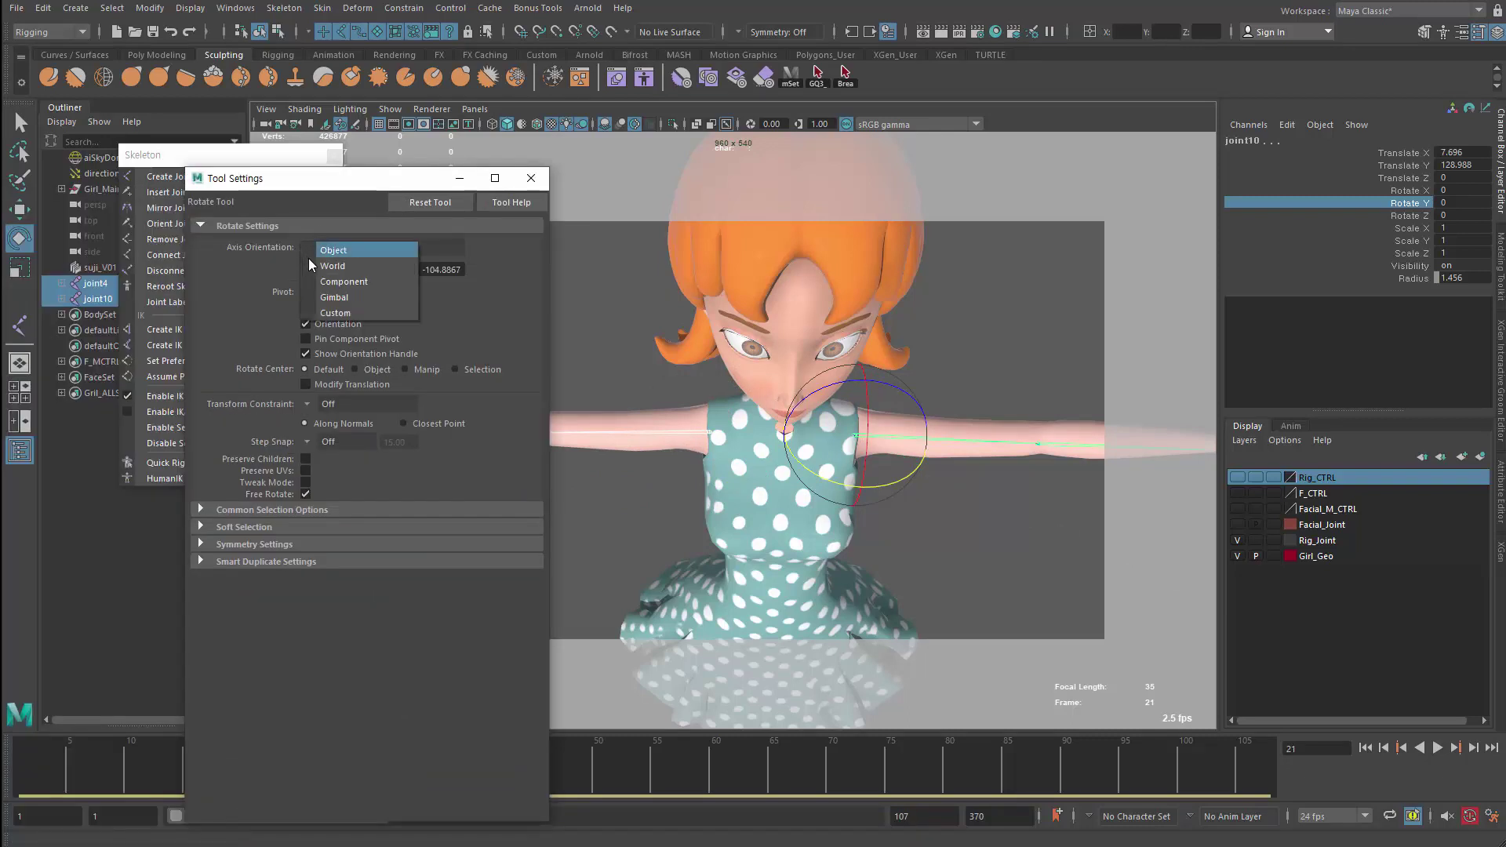
Switch rotation axes to World and test-rotate the left and right shoulder joints
left_click(333, 266)
mouse_move(784, 462)
left_mouse_down()
mouse_move(820, 471)
mouse_move(774, 434)
left_mouse_up()
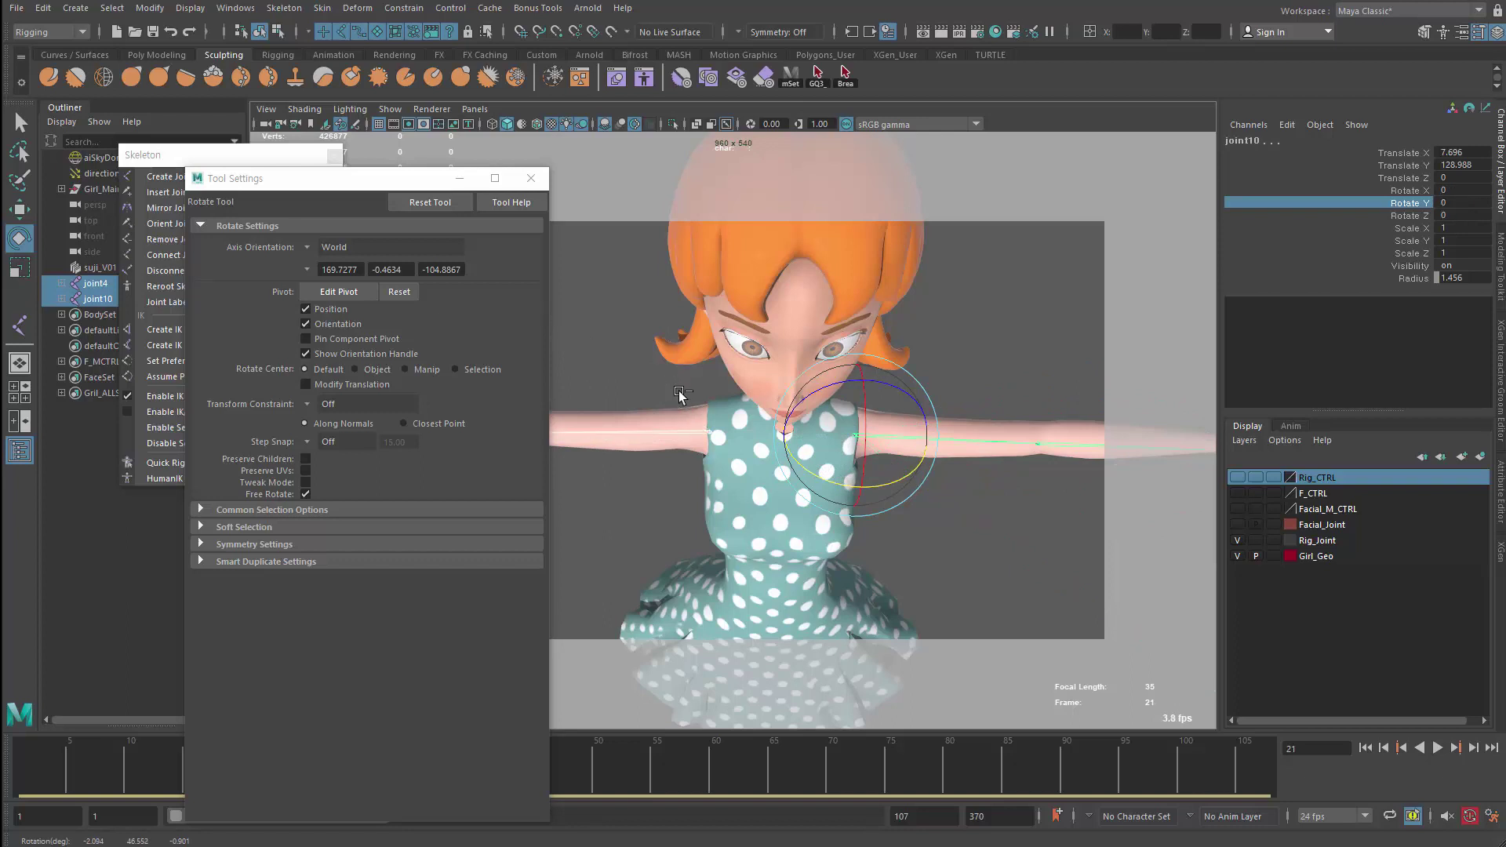
left_click(690, 423)
left_click_drag(676, 477, 665, 460)
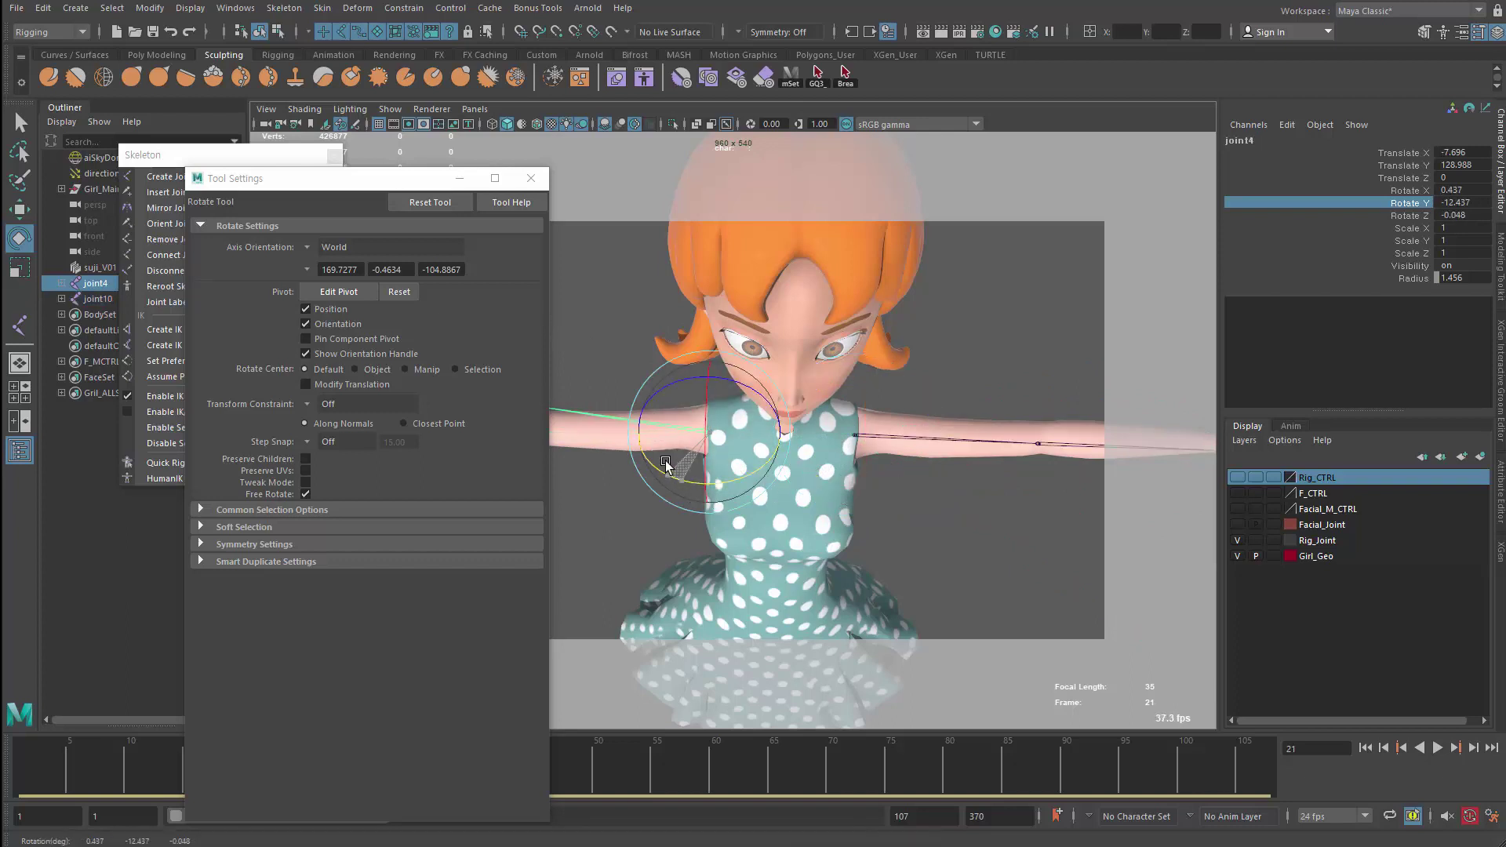
left_click(902, 439)
left_click_drag(839, 482, 819, 471)
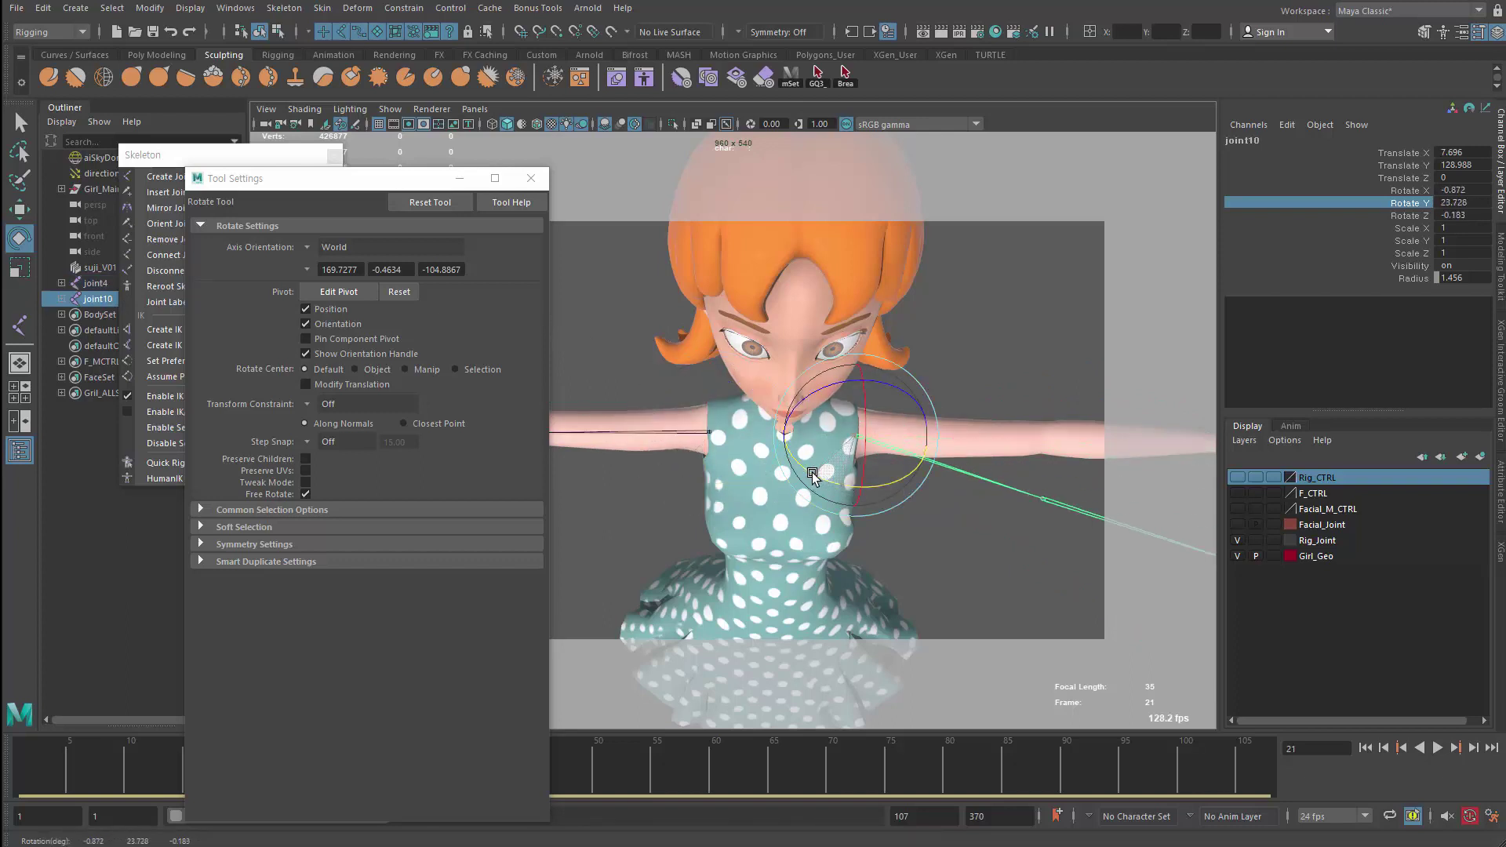
left_click(690, 432)
left_click_drag(678, 482, 660, 453)
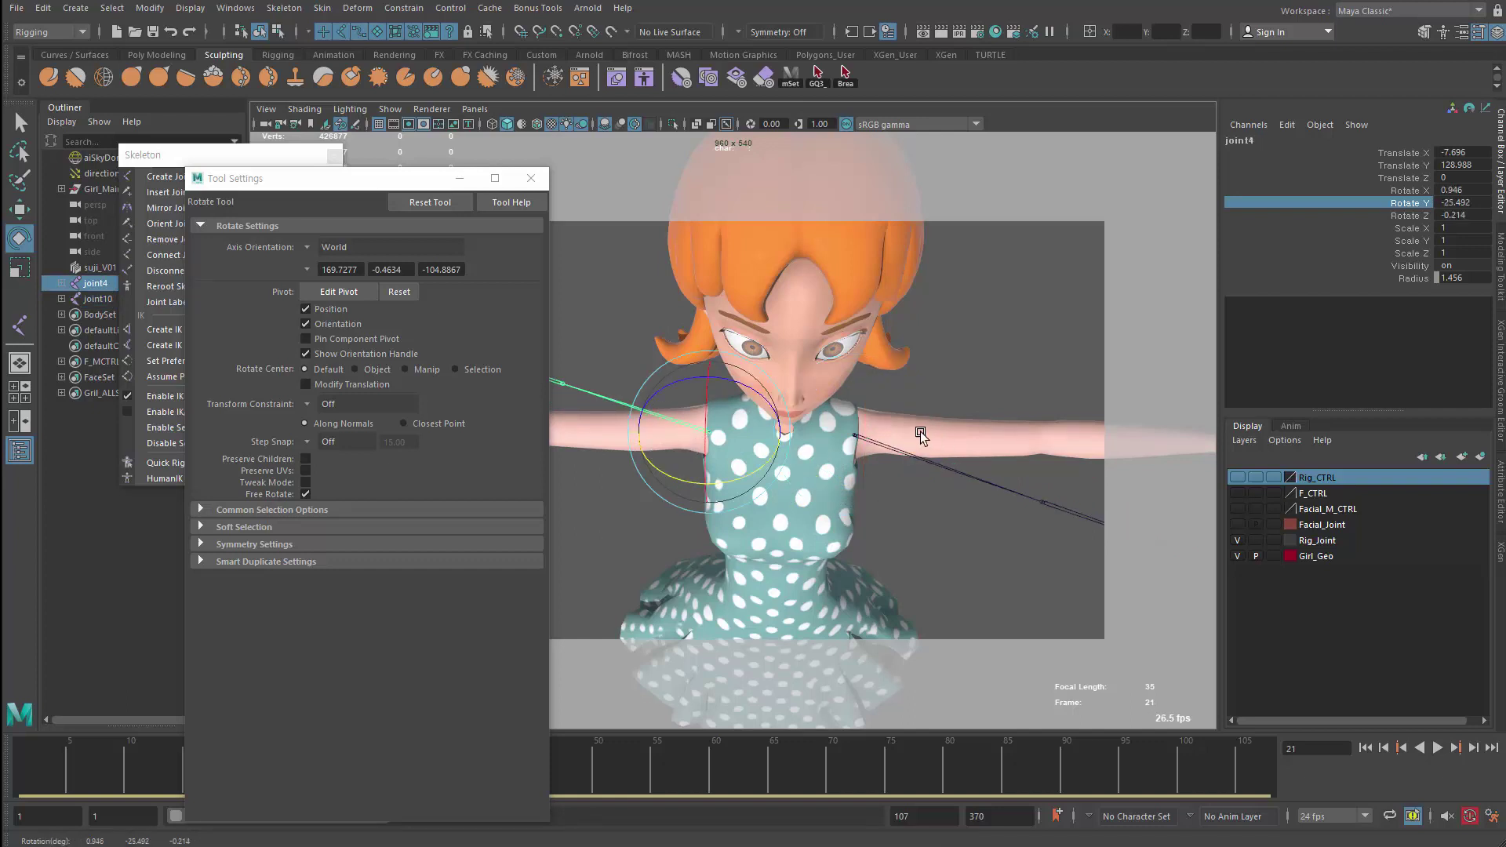
left_click(922, 431)
left_click(705, 428)
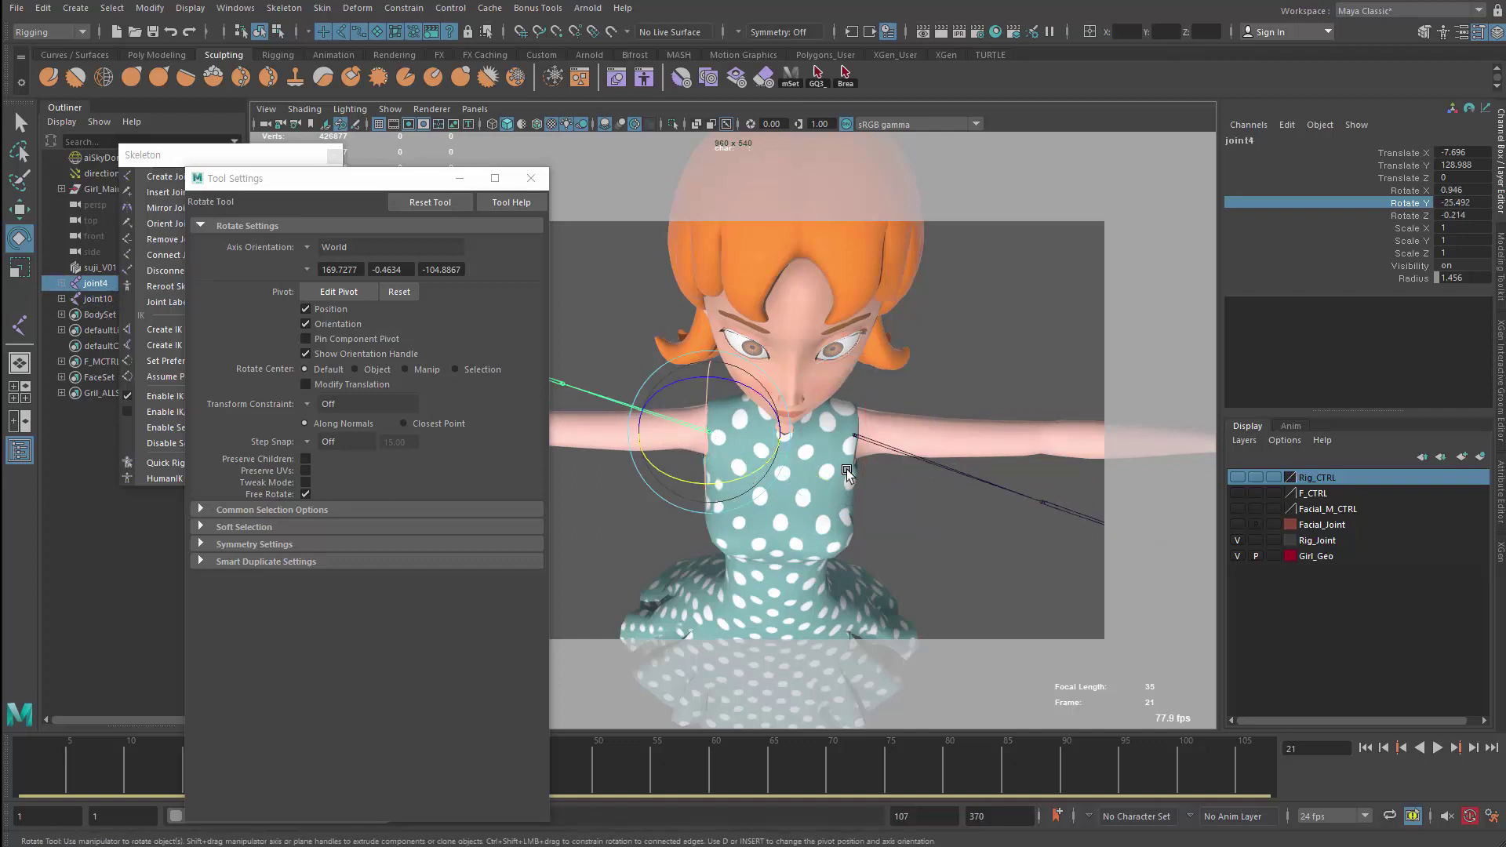
left_click(928, 434)
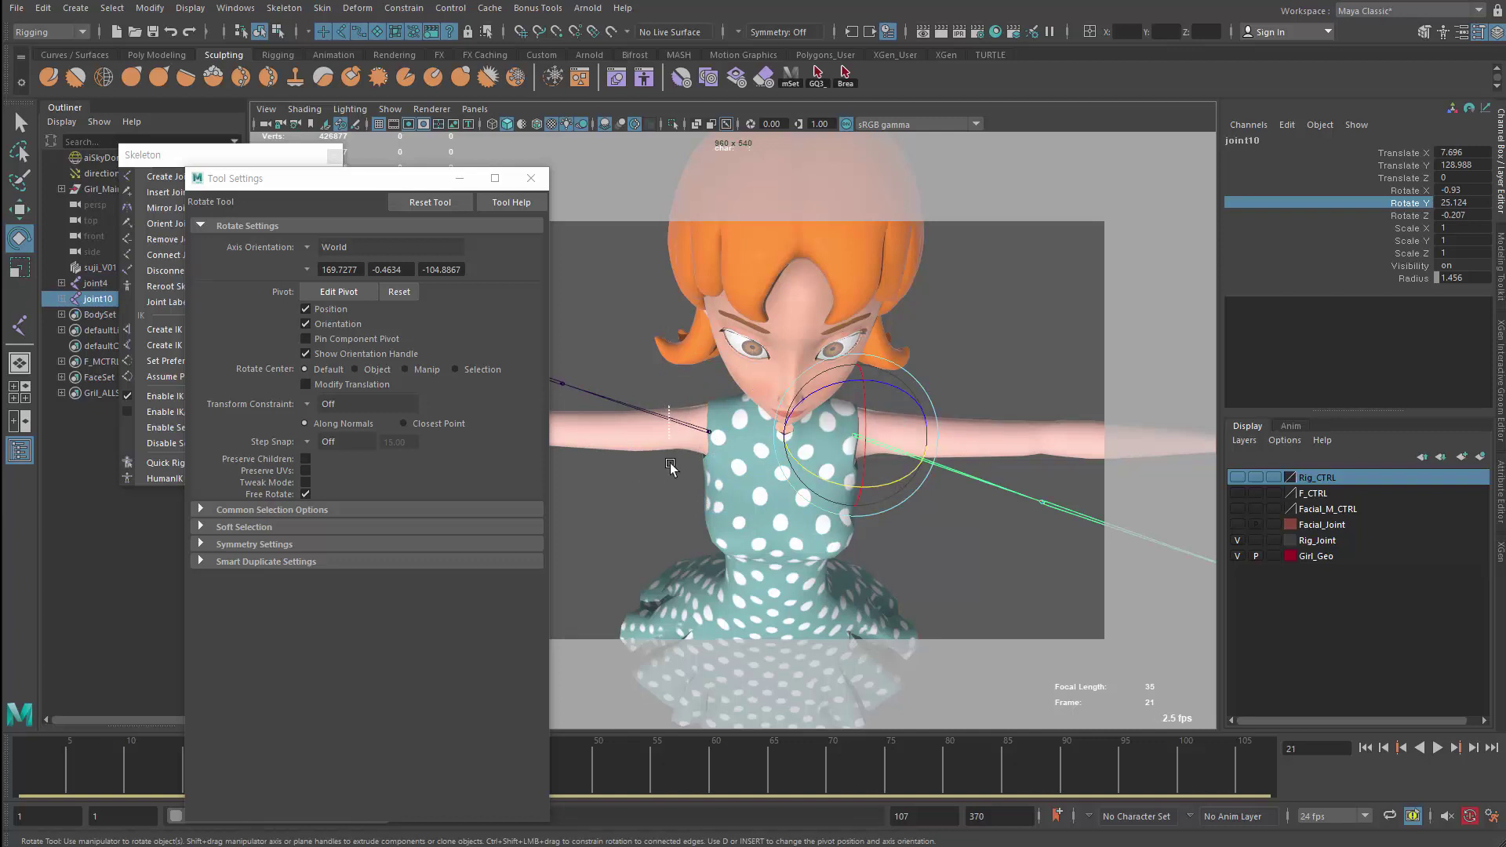
left_click(706, 430)
Undo the test rotations, set the rotation axes back to Object, and close Tool Settings
key("ctrl+z")
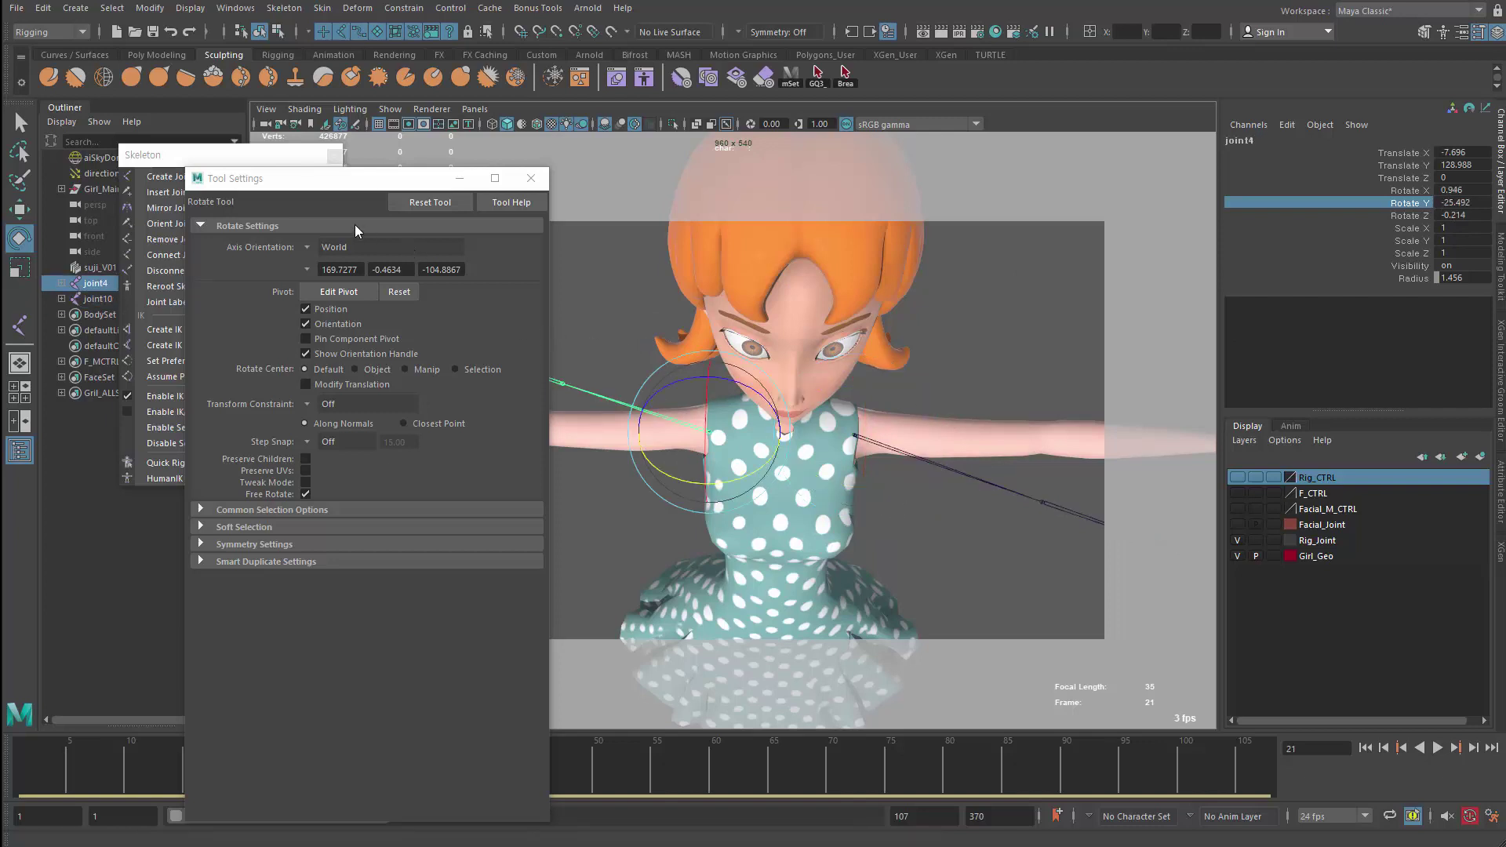
key("ctrl+z")
key("ctrl+z")
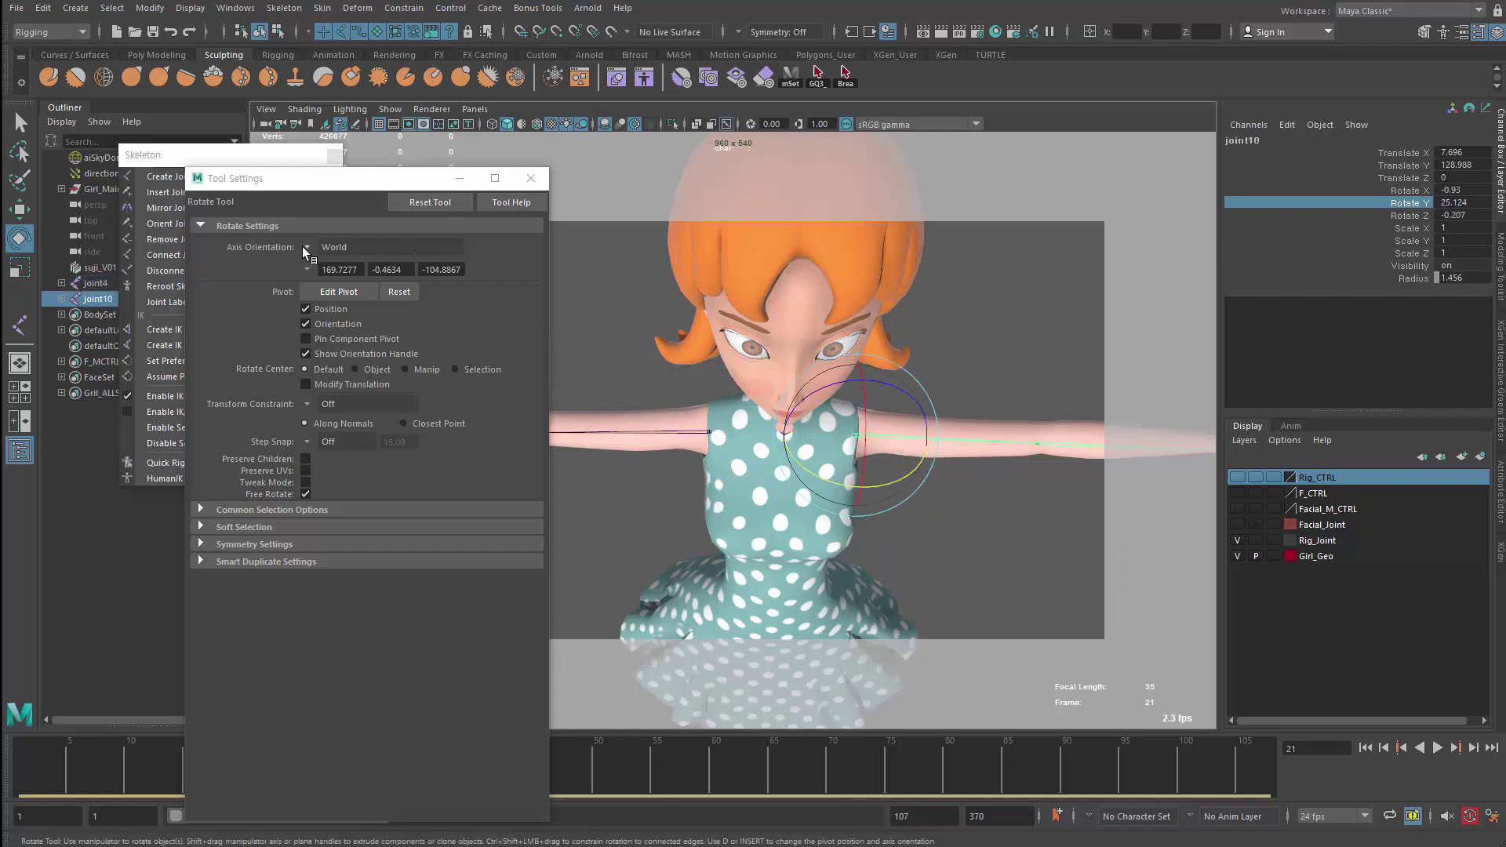
left_click(309, 246)
left_click(315, 262)
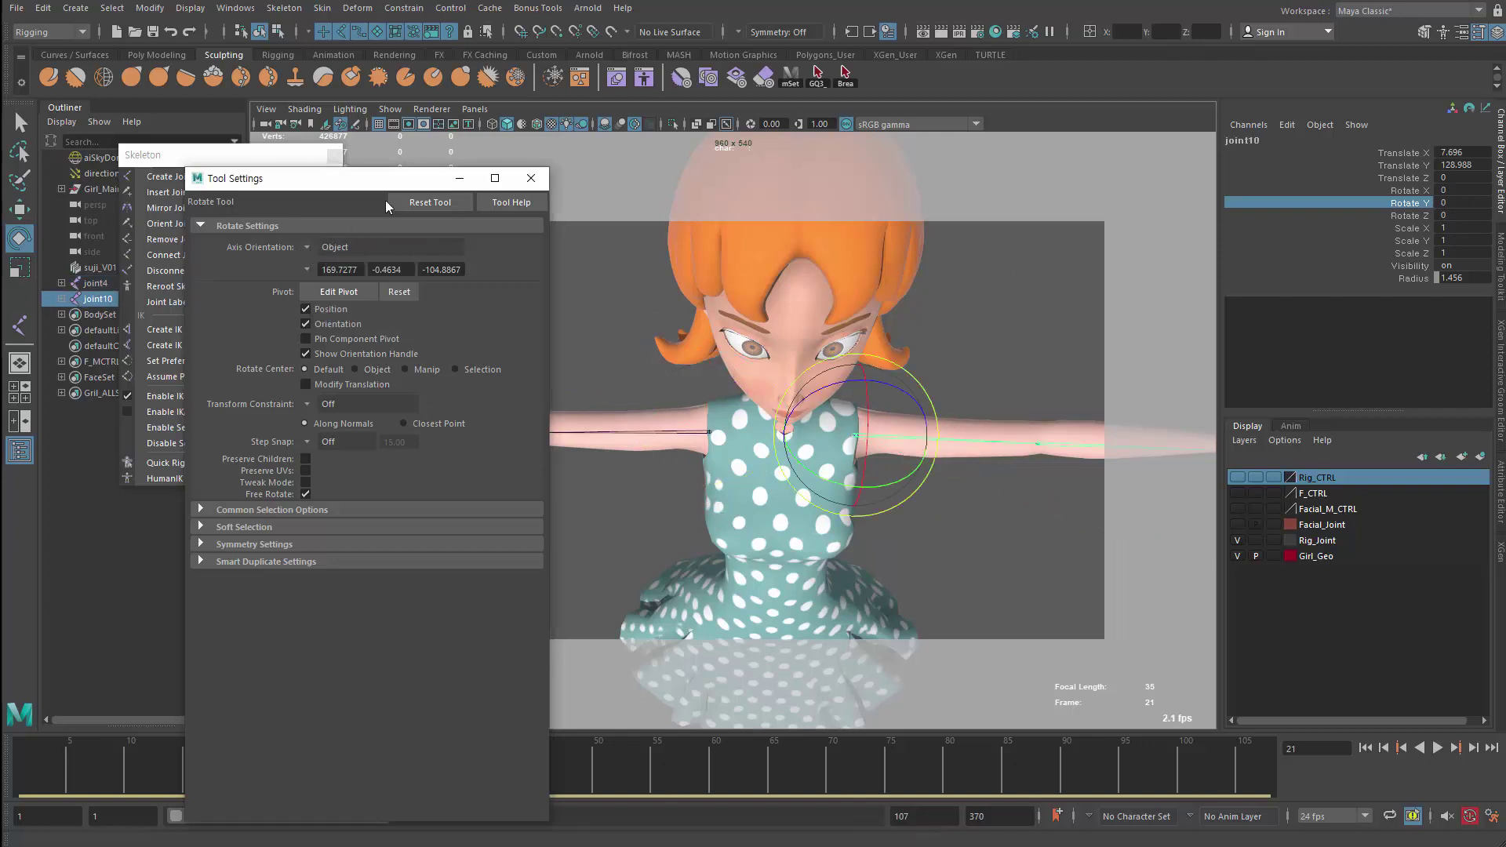
left_click(531, 178)
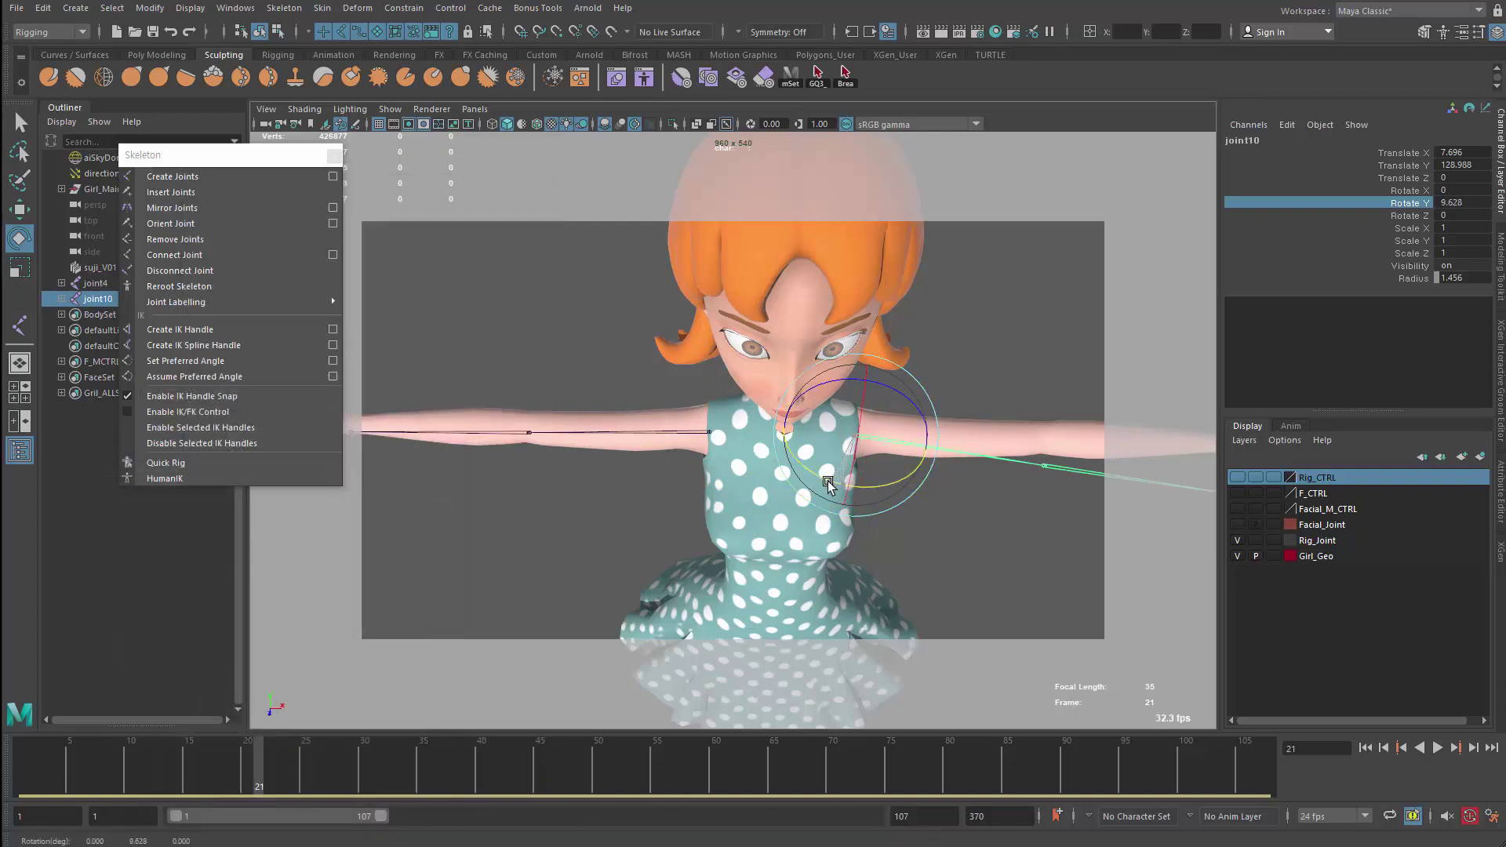
Rotate both arm chains downward together to Rotate Y 40.293
middle_click_drag(845, 486, 530, 400)
left_click(708, 431, "shift")
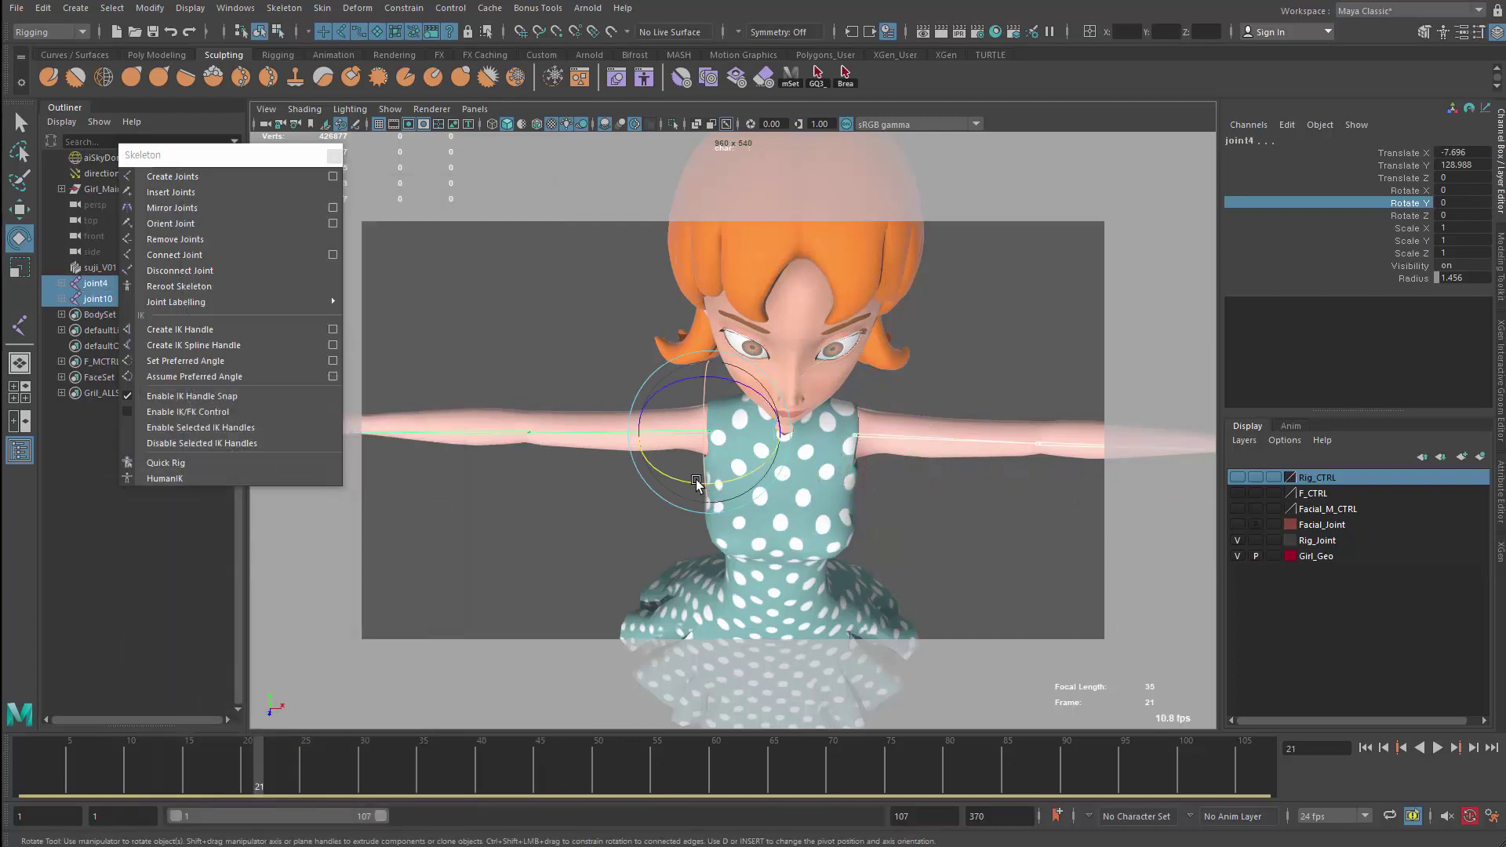
mouse_move(706, 451)
left_mouse_down()
mouse_move(700, 480)
mouse_move(621, 489)
left_mouse_up()
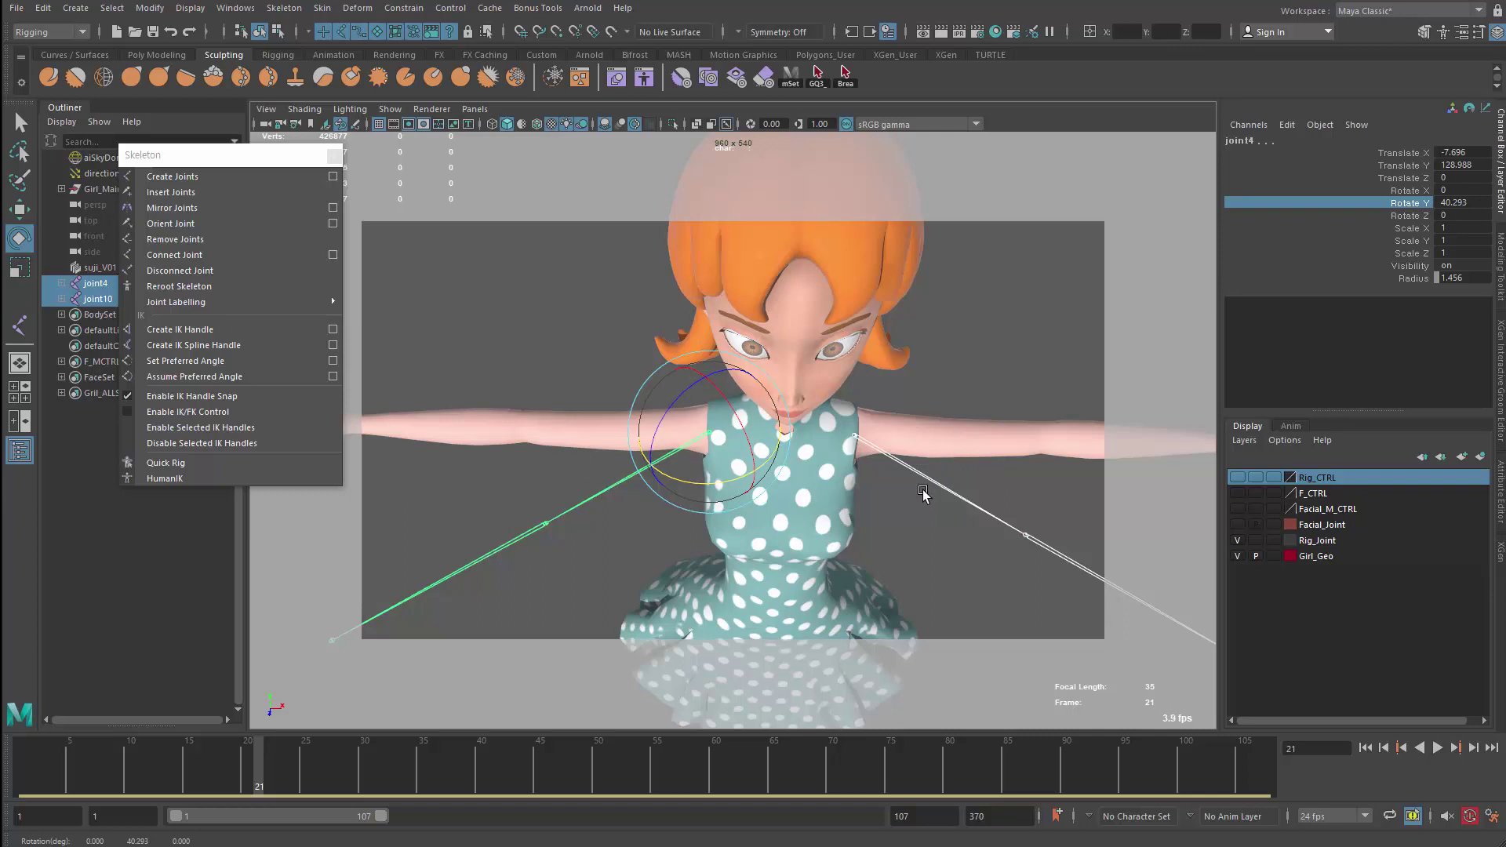
double_click(1449, 203)
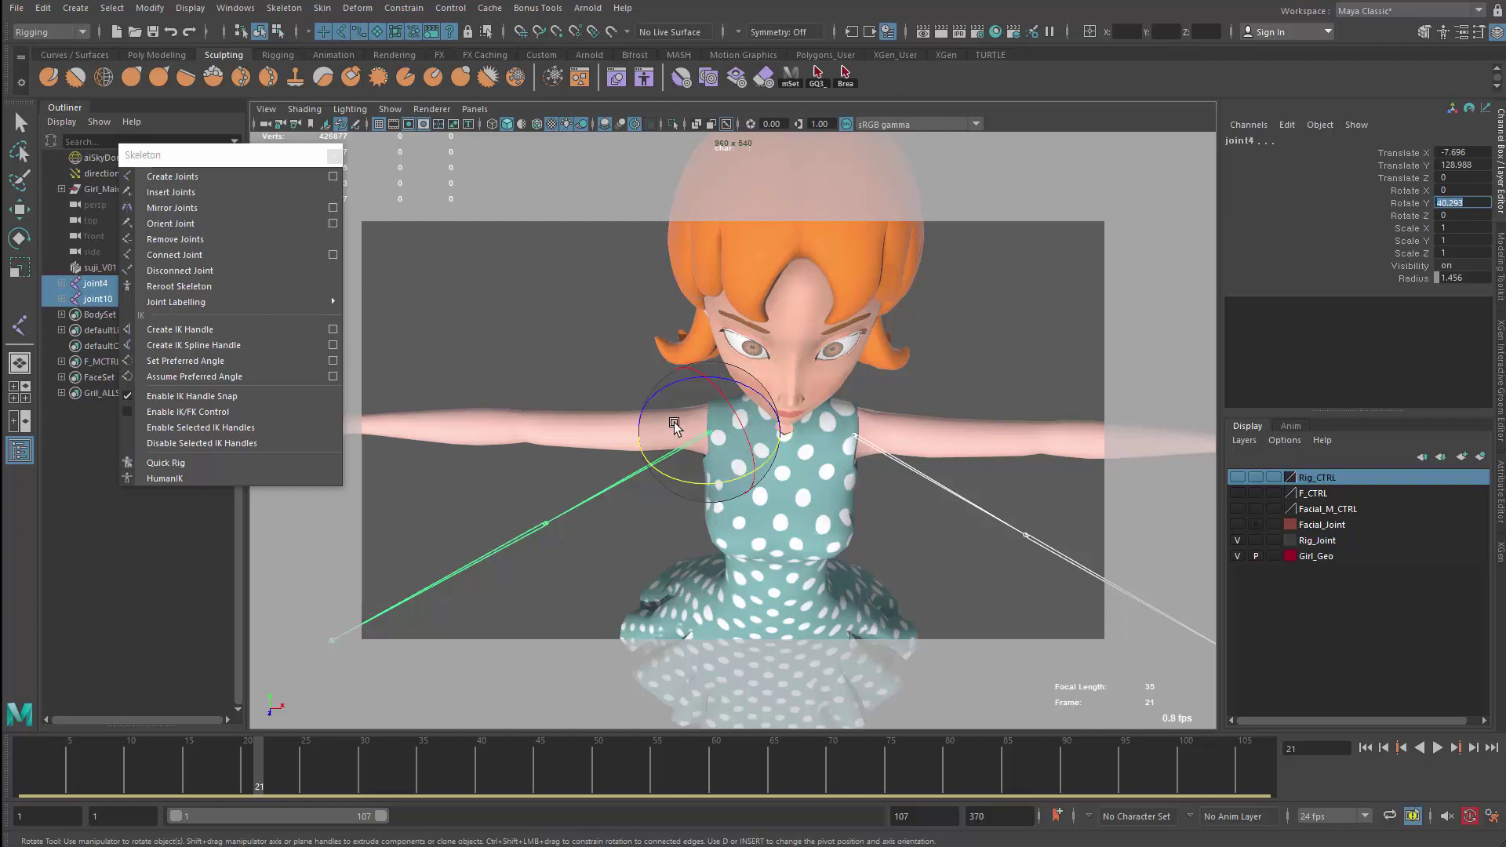
Open Mirror Joint options reset to defaults, then undo the arm rotation back to level
left_click(339, 207)
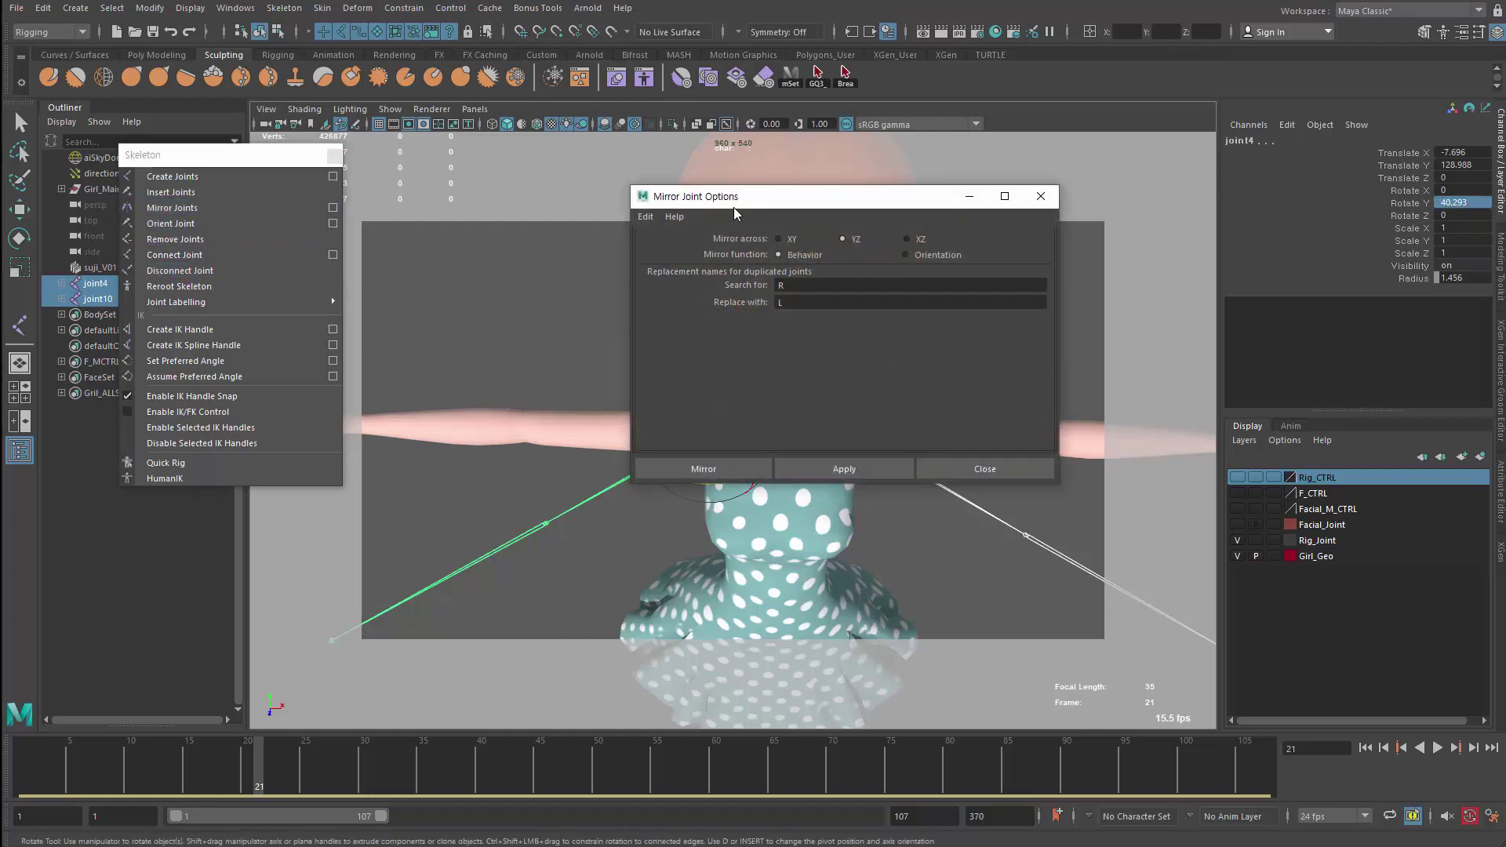
left_click_drag(734, 214, 626, 219)
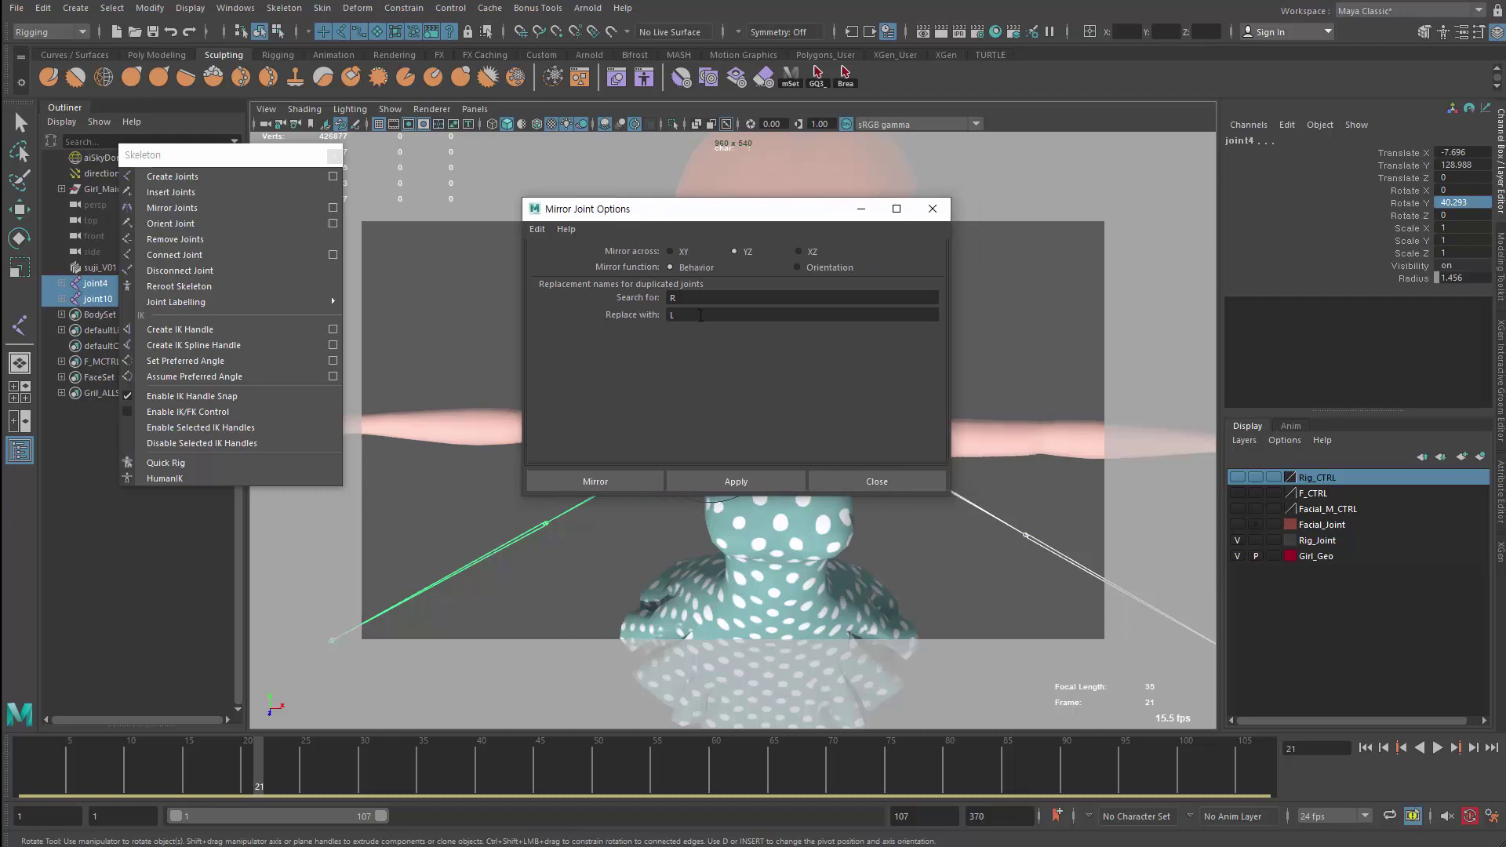
left_click(536, 228)
left_click(569, 260)
left_click_drag(686, 211, 987, 101)
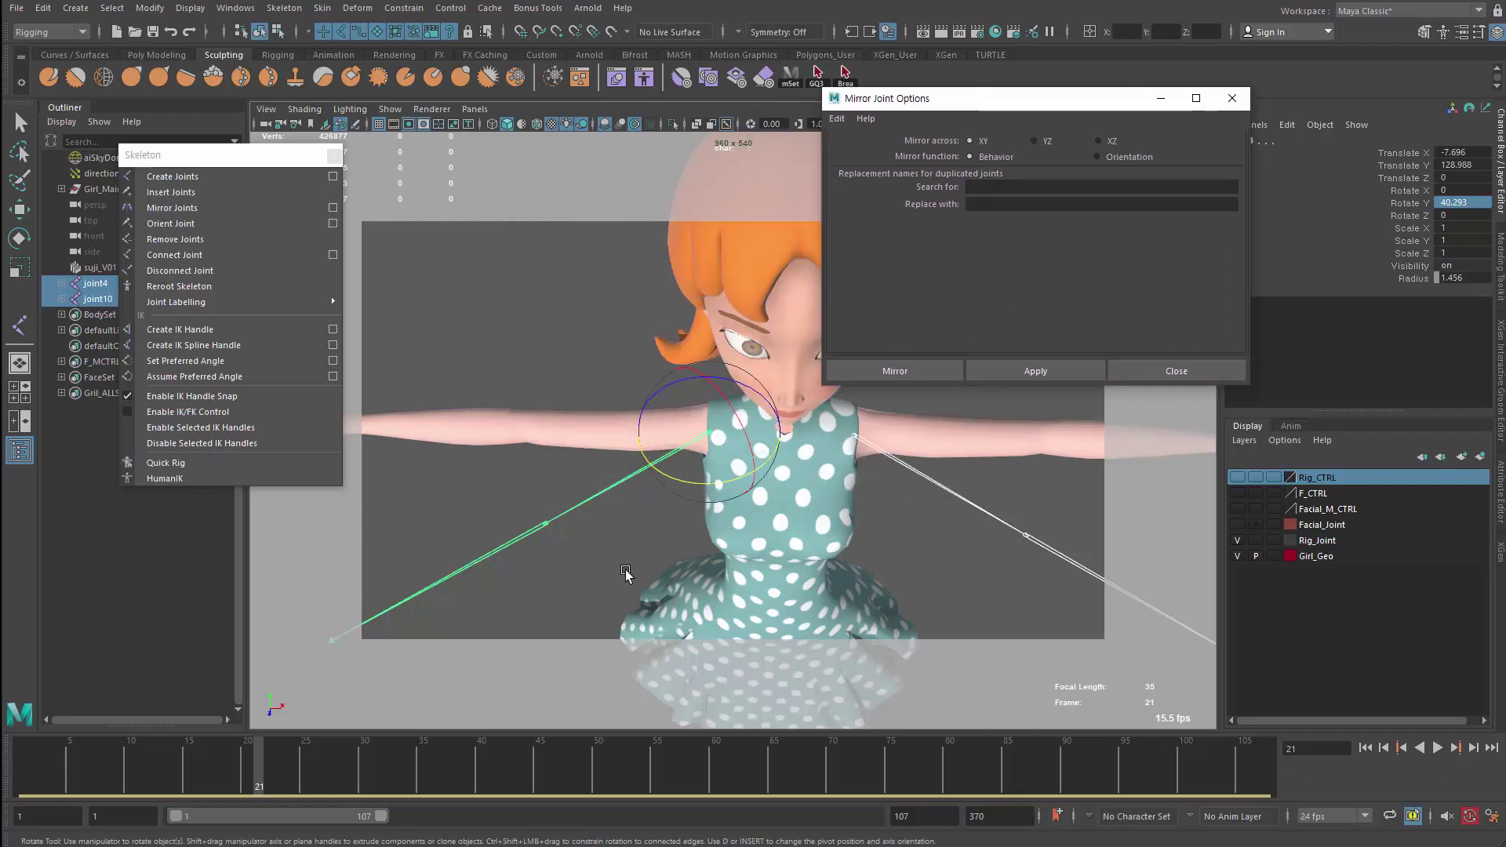
left_click_drag(626, 575, 480, 544, "alt")
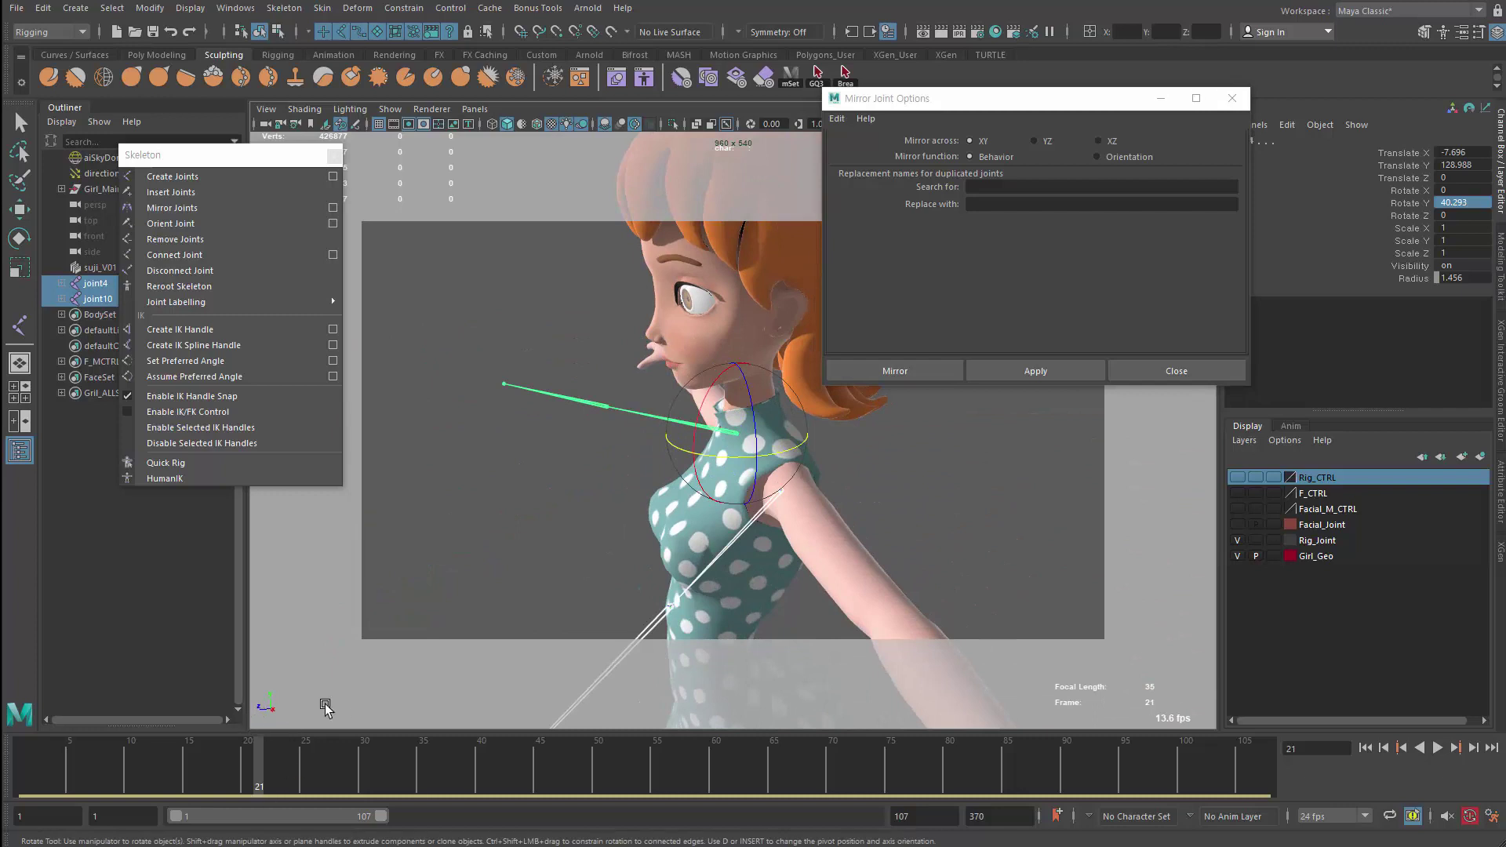
key("ctrl+z")
Undo earlier joint changes, then trial-mirror the left arm chain and undo it
key("ctrl+z")
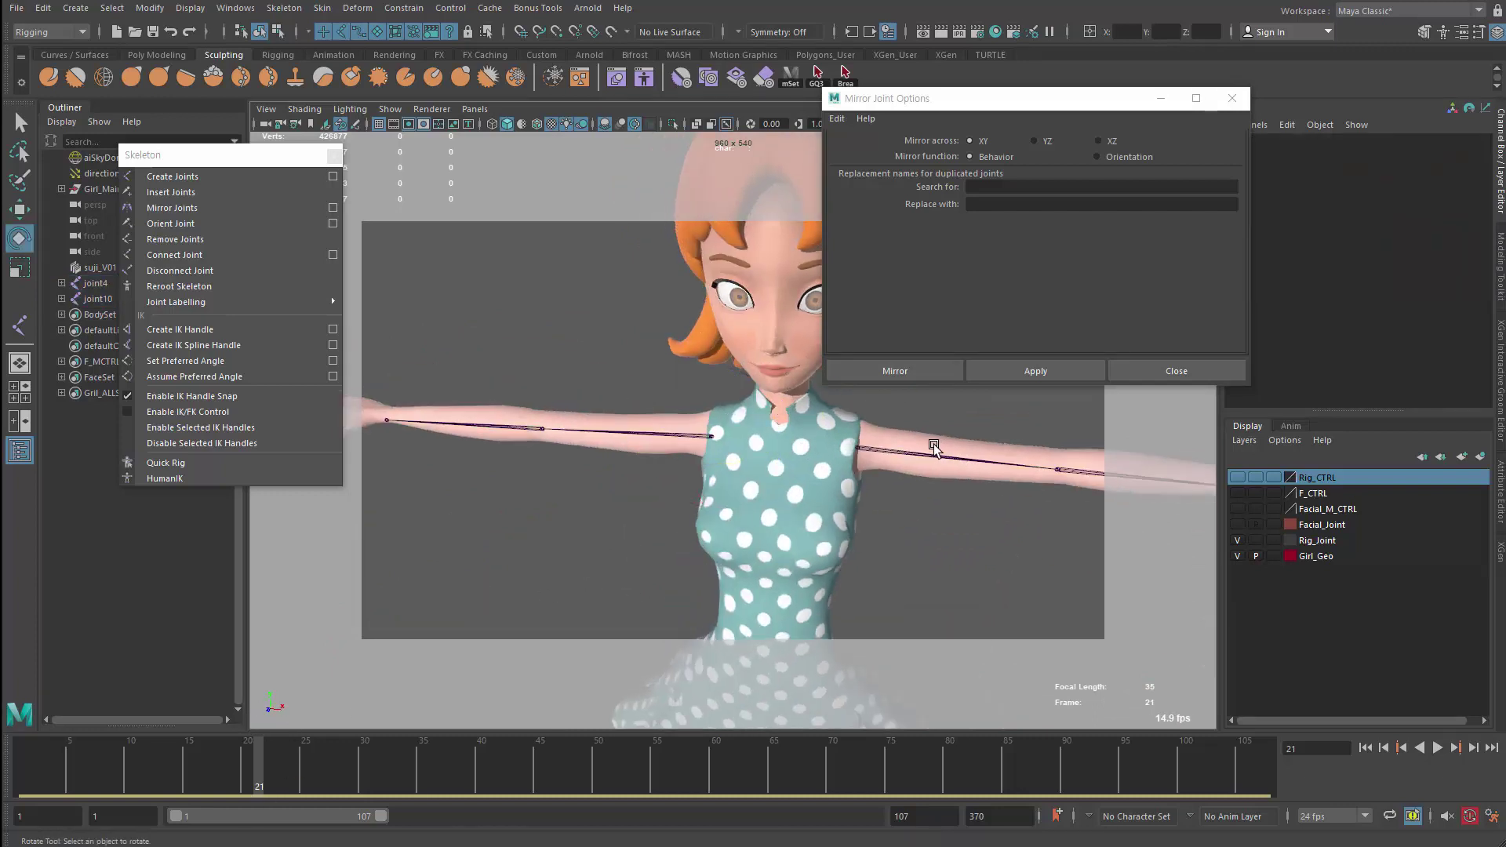
key("shift+z")
key("ctrl+z")
left_click(668, 442)
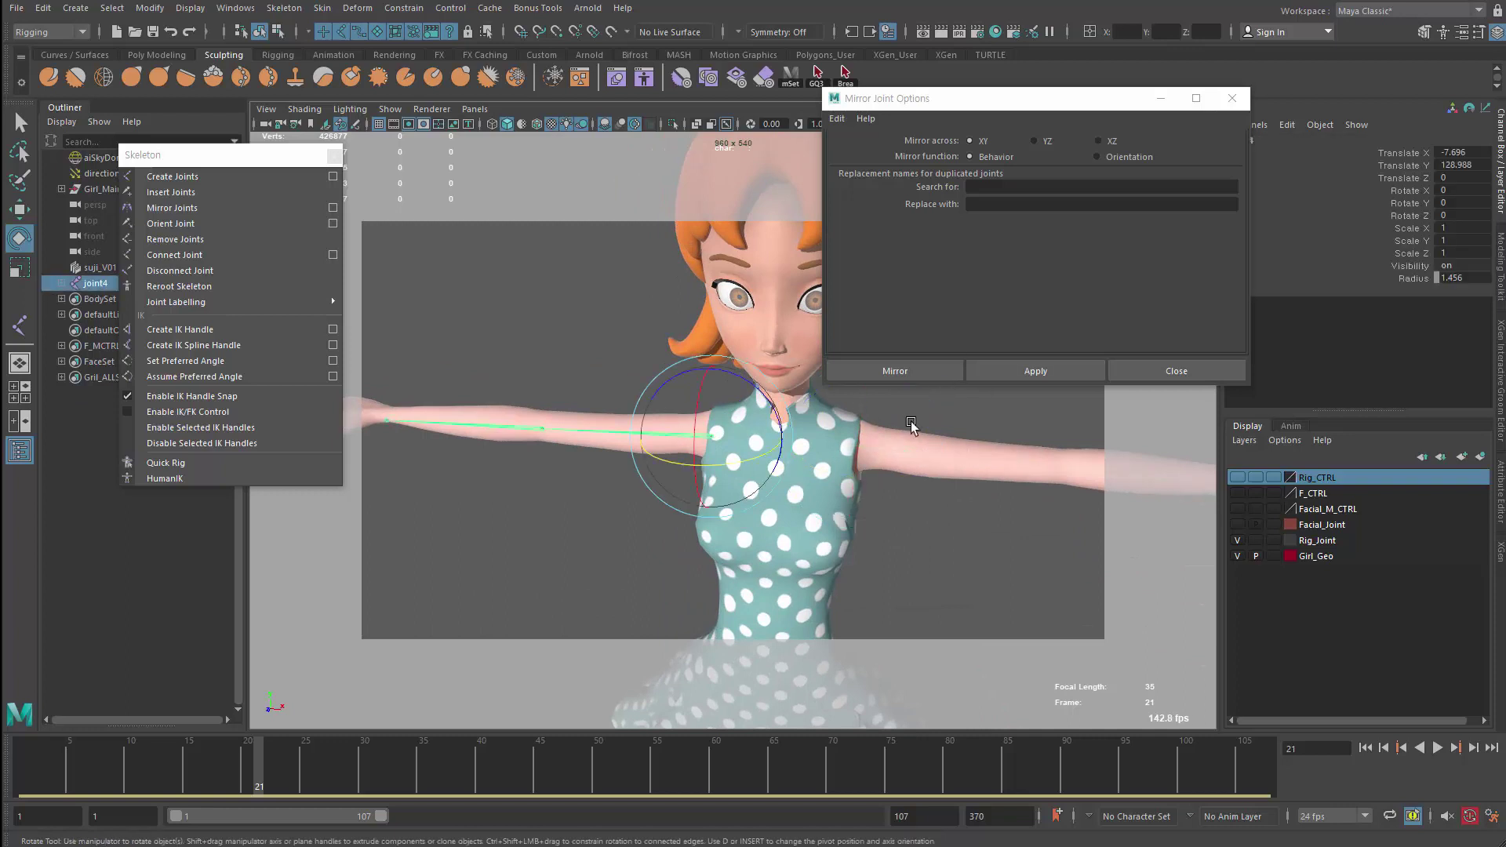
left_click(1035, 371)
left_click_drag(586, 538, 686, 468, "alt")
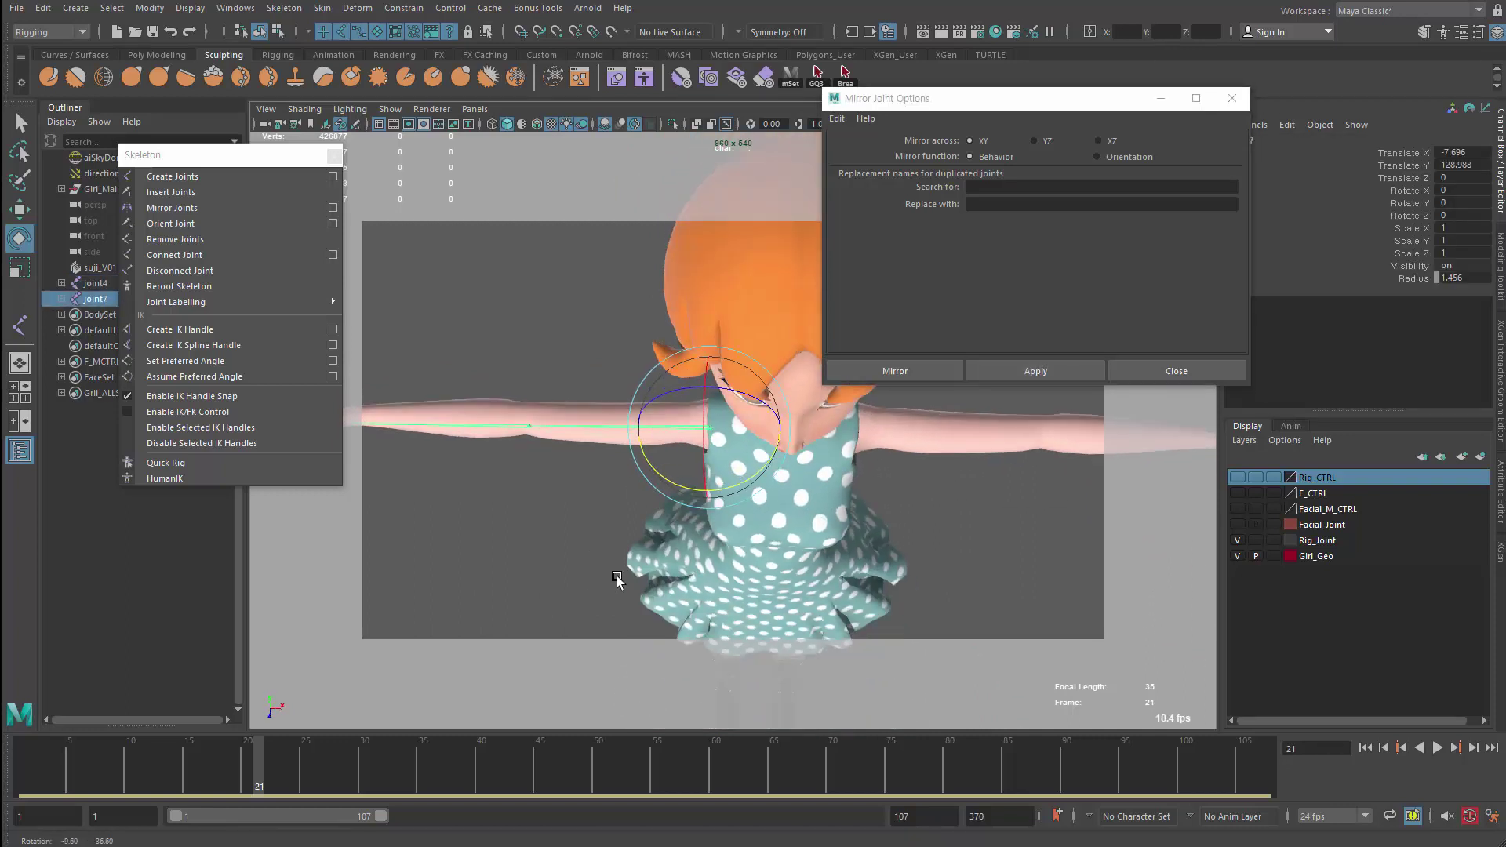
key("ctrl+z")
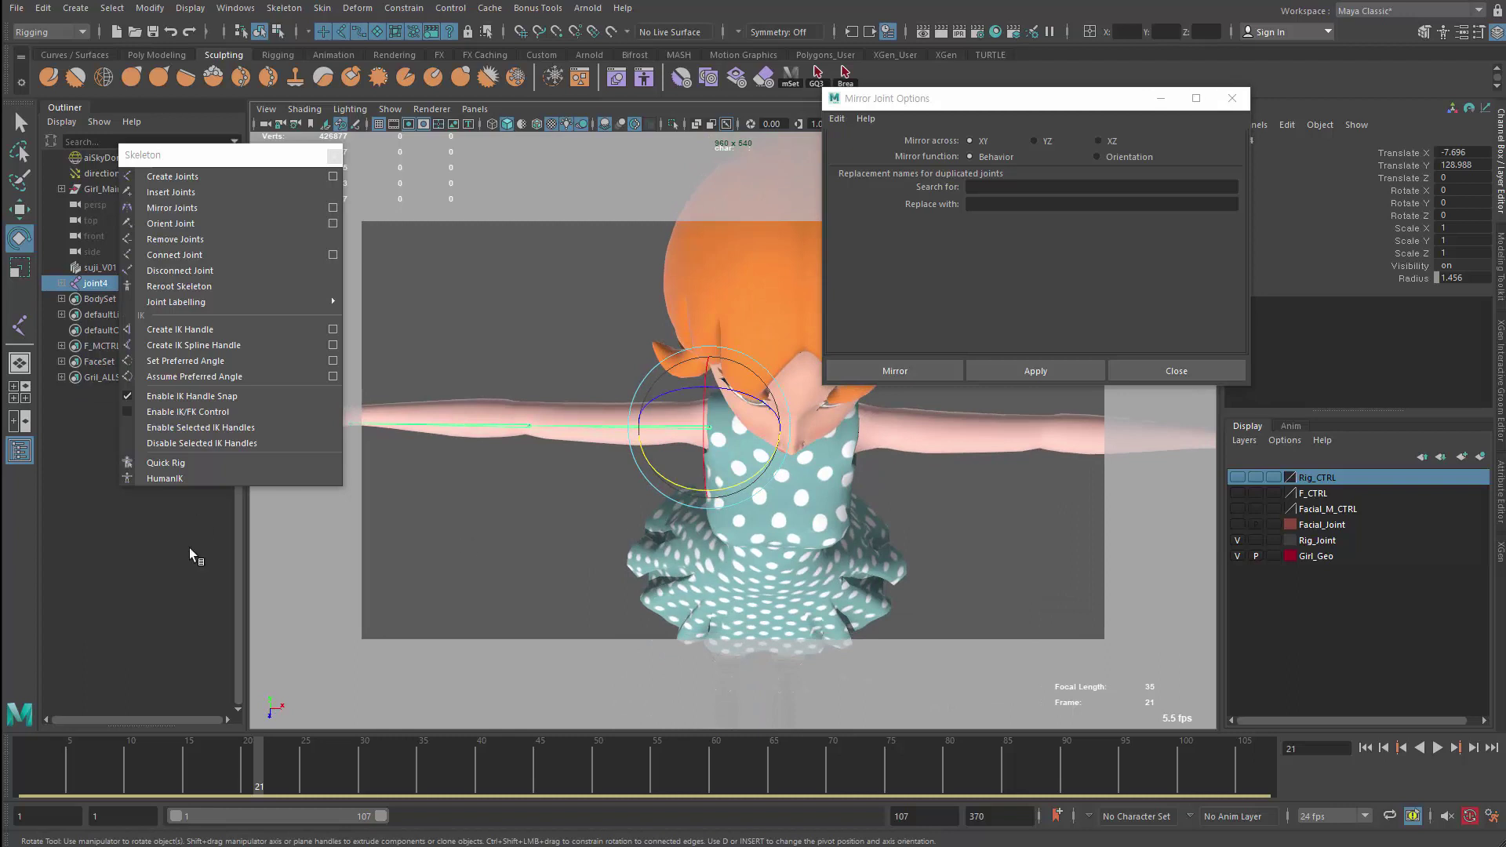
Set mirroring across the YZ plane, test-mirror the arm chain, and undo it
left_click_drag(695, 521, 494, 572, "alt")
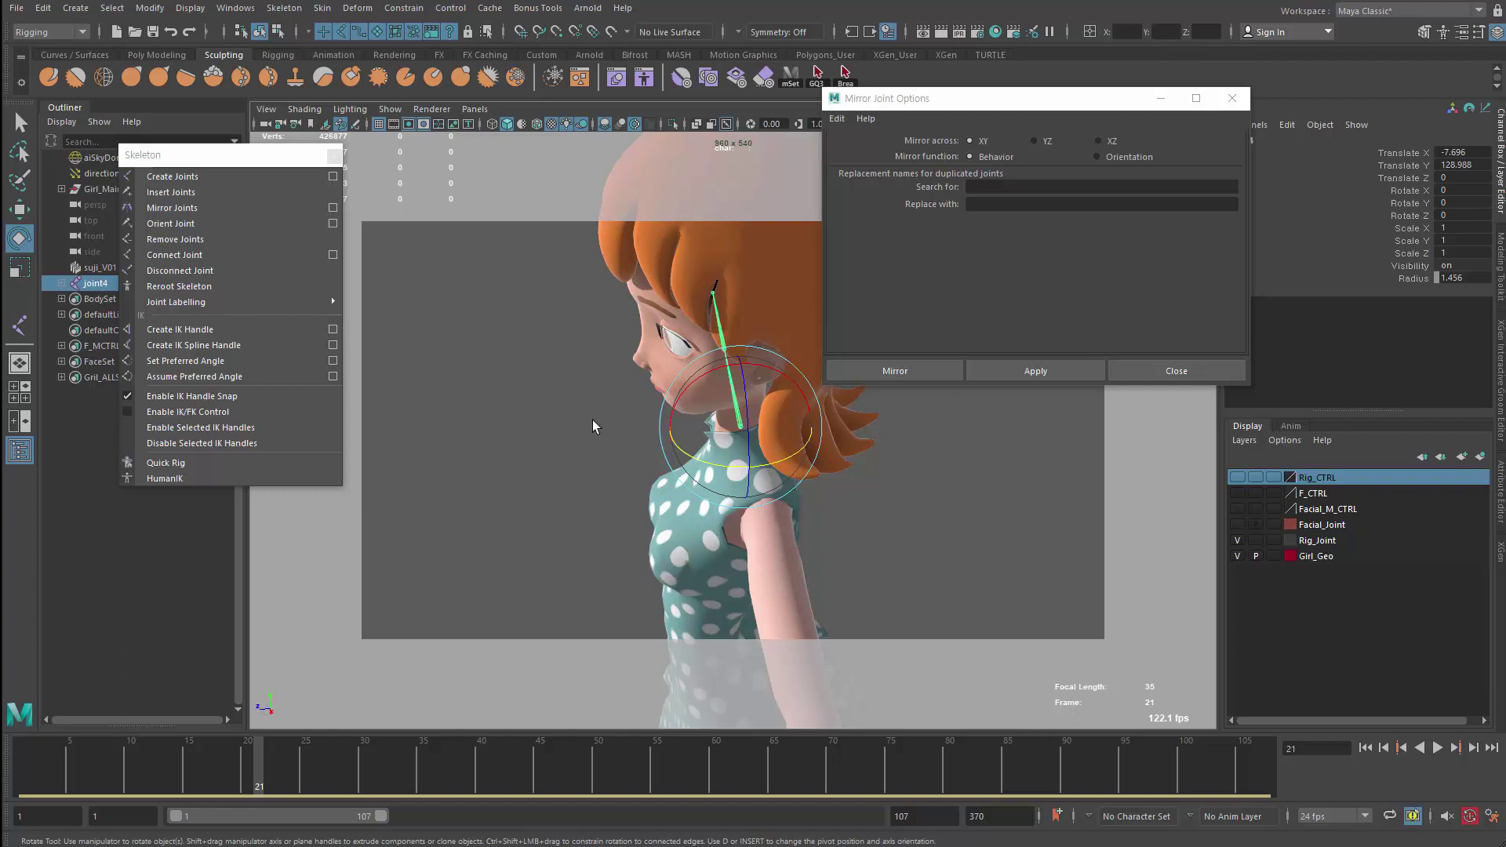
left_click_drag(592, 426, 439, 470, "alt")
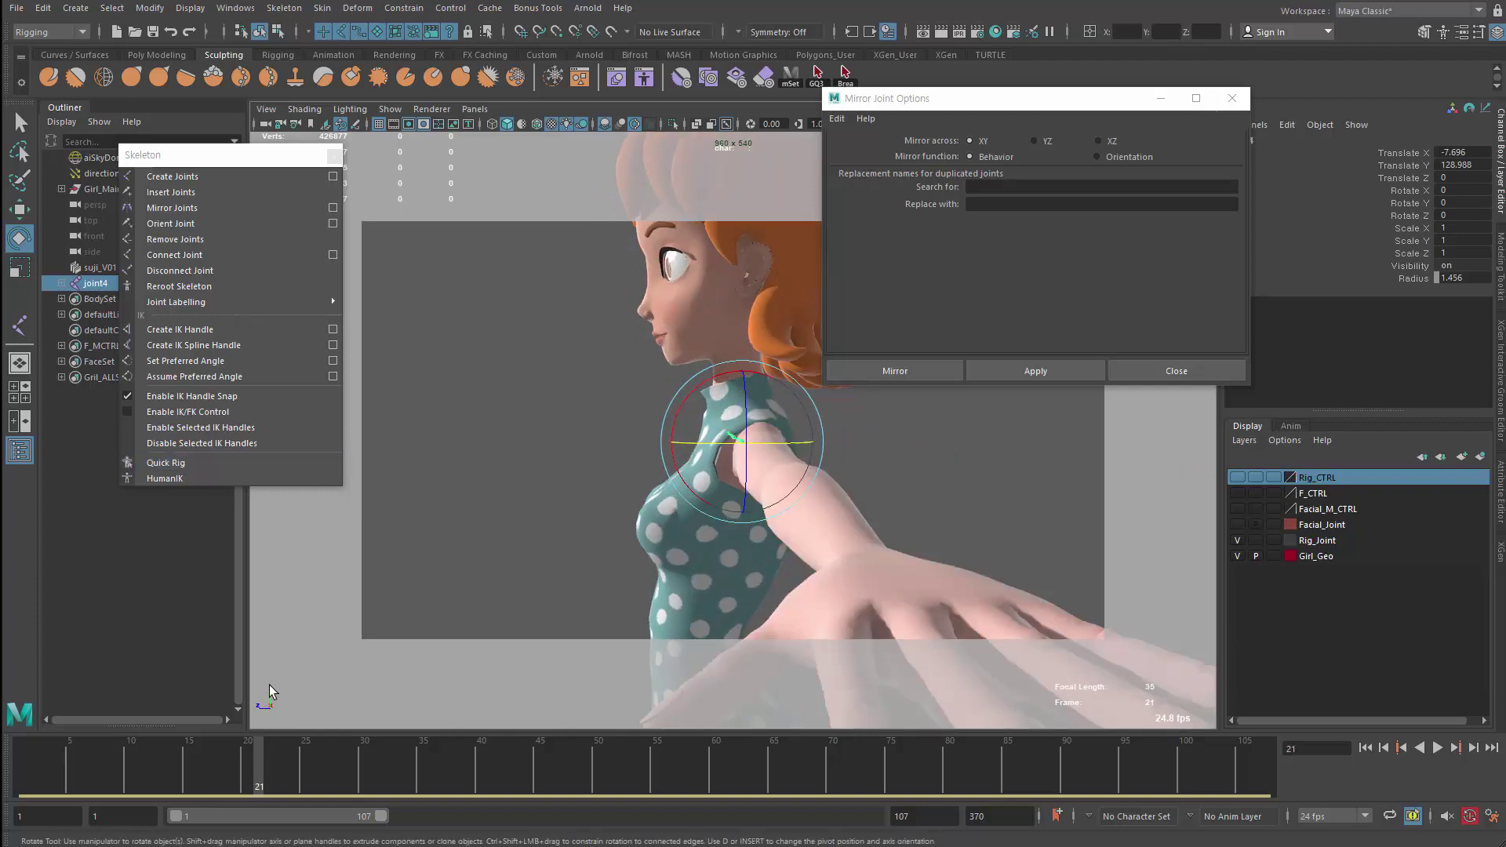
left_click_drag(576, 541, 1028, 208, "alt")
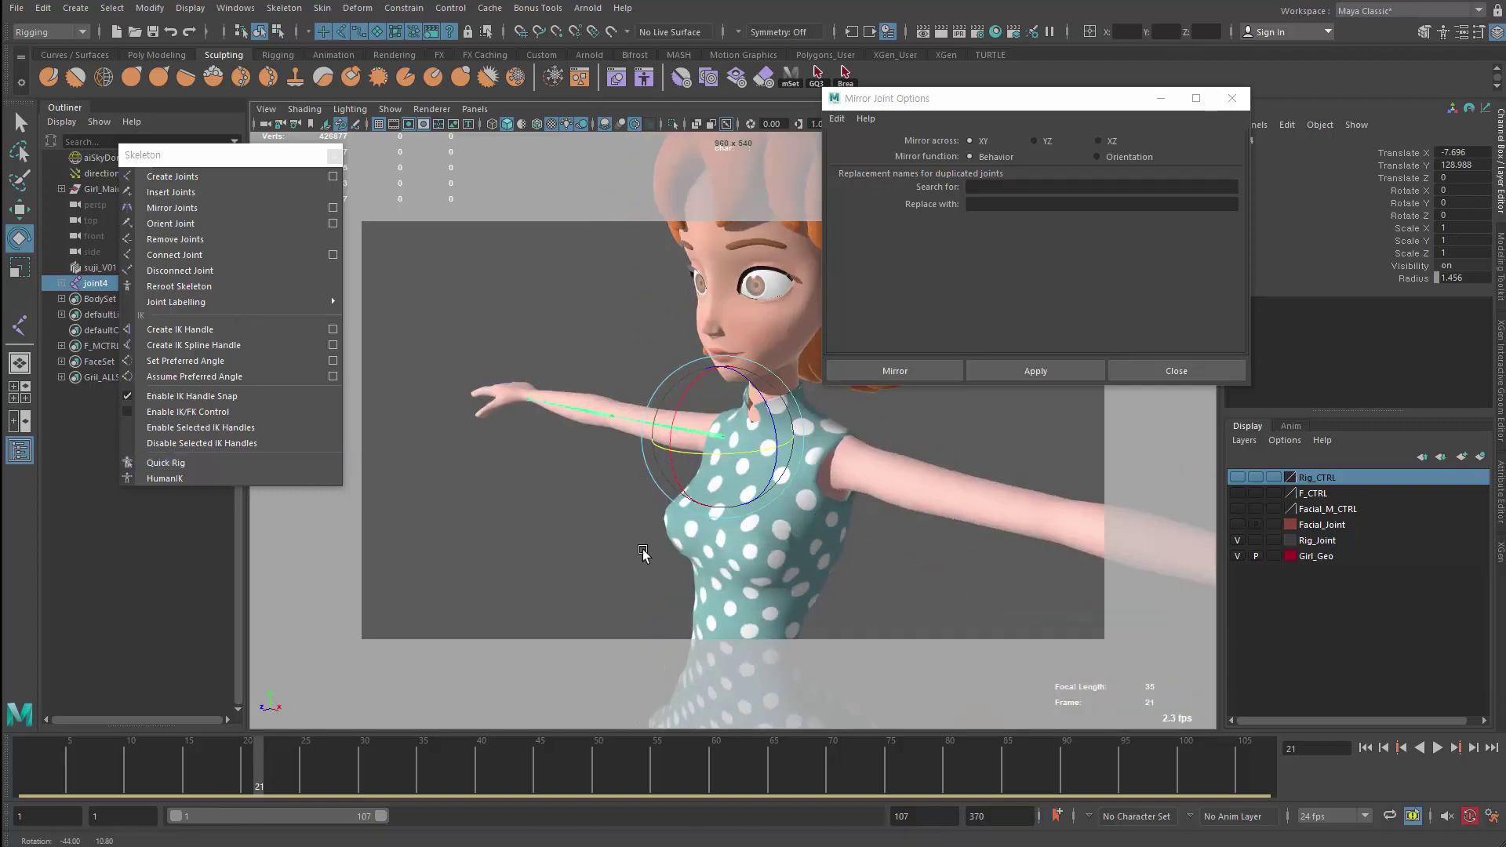
left_click(1044, 142)
left_click_drag(626, 390, 596, 392, "alt")
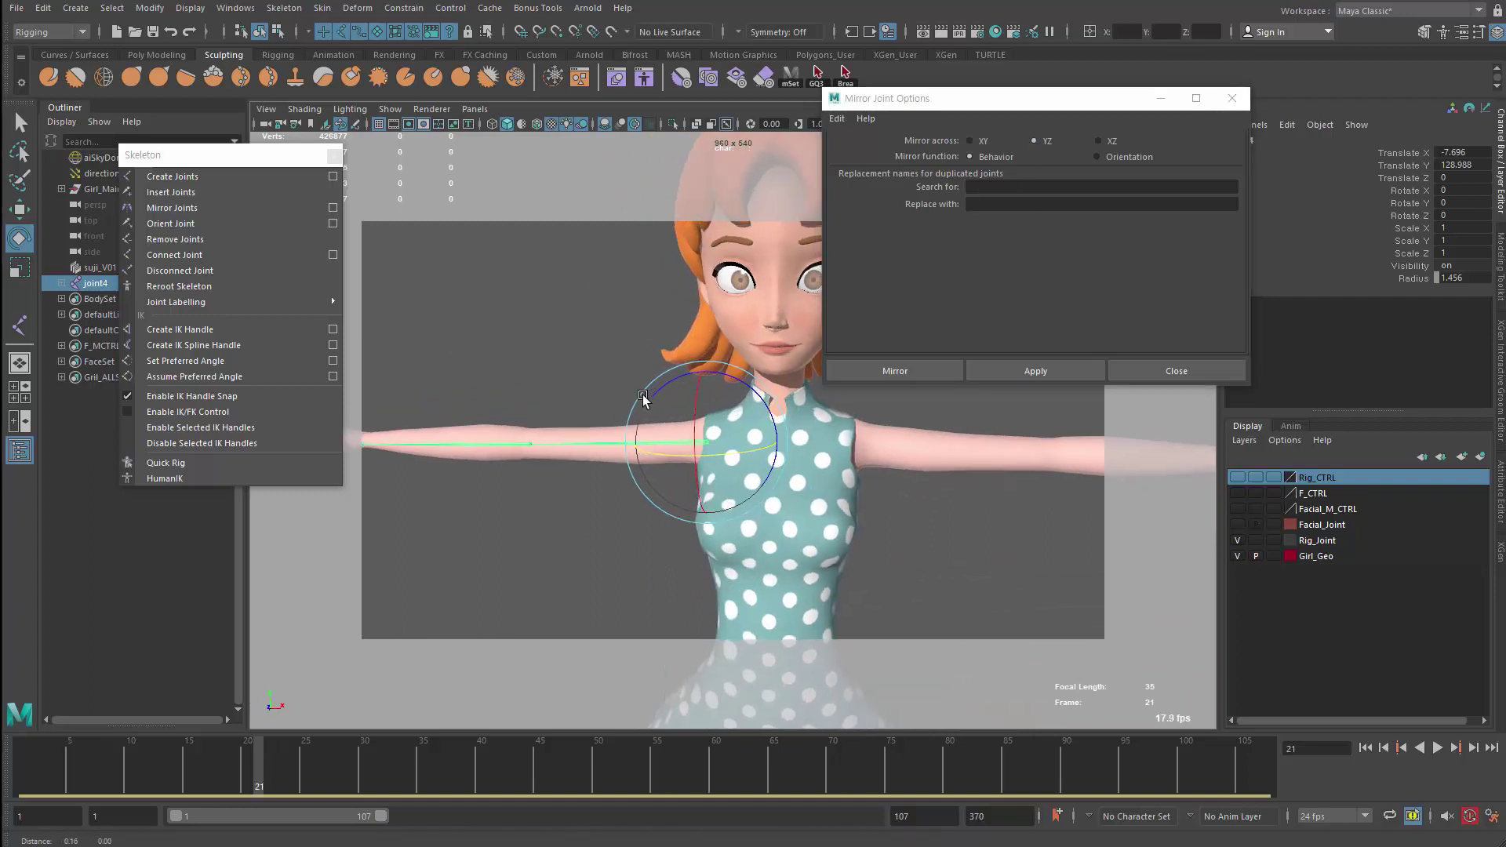
left_click(1064, 368)
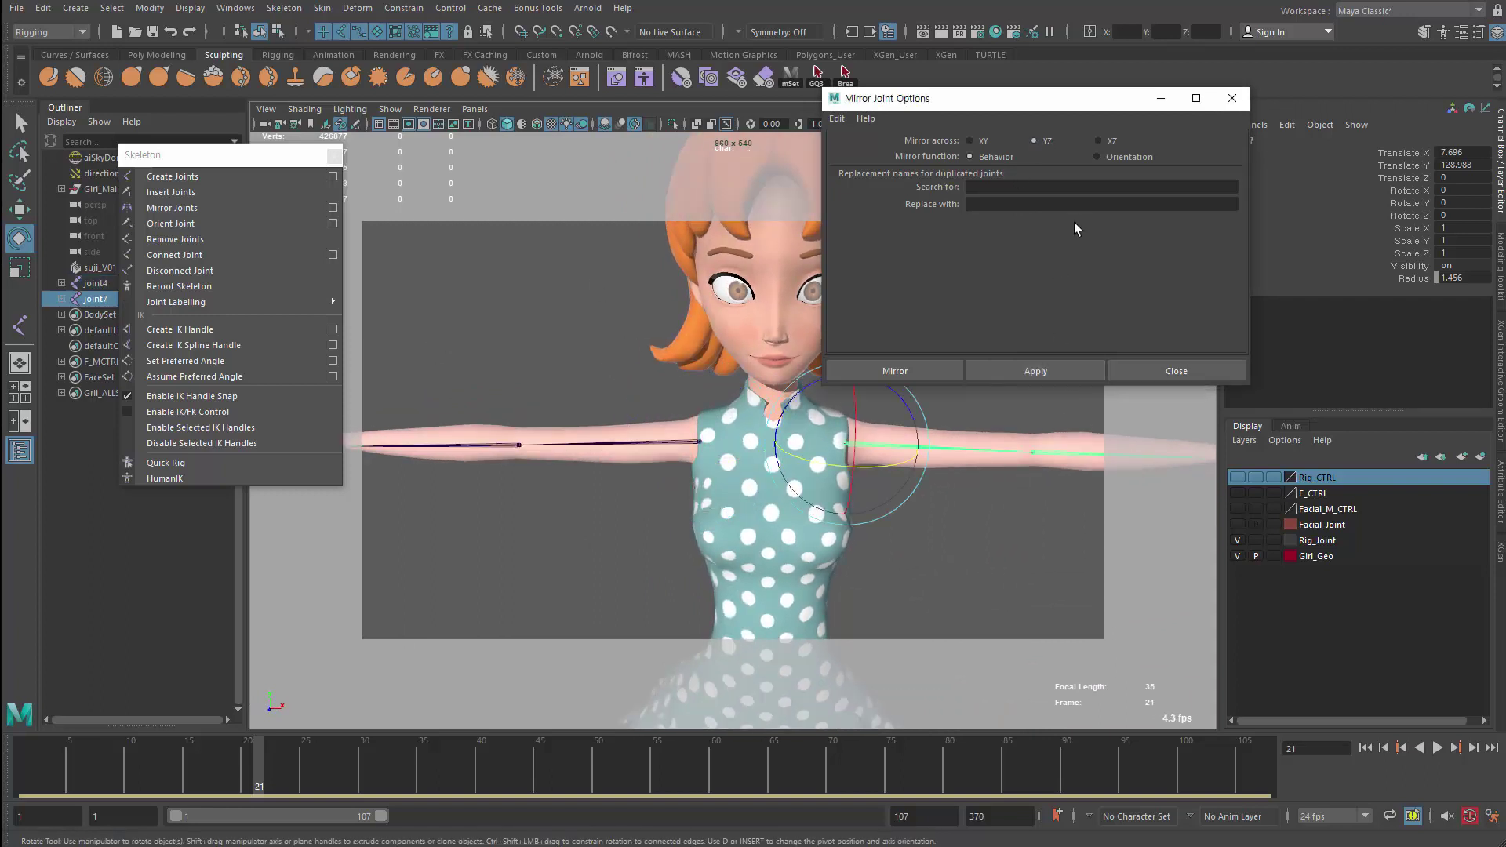
key("ctrl+z")
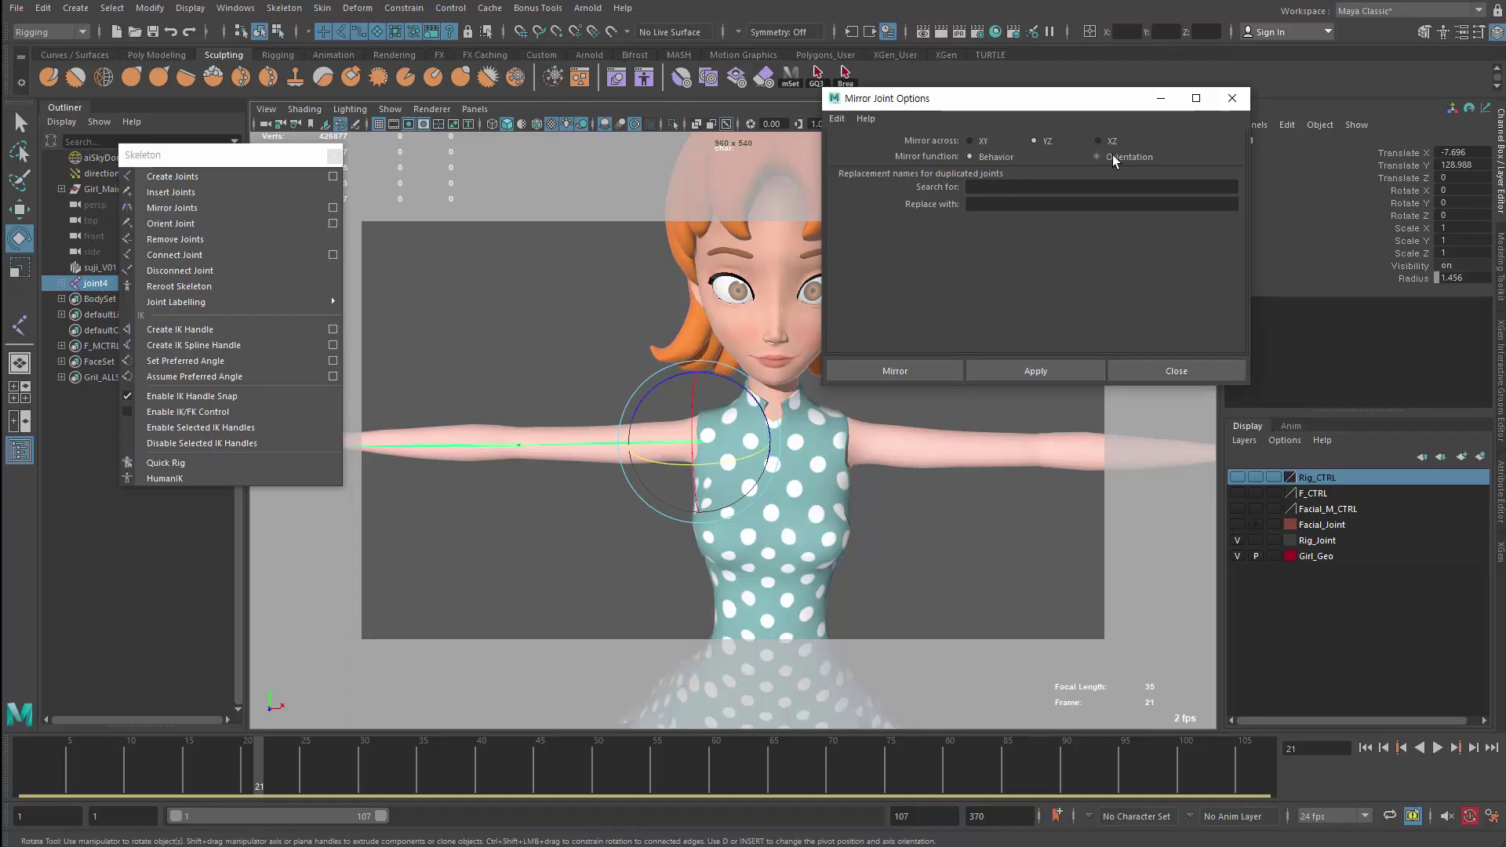
Test an orientation-mirrored arm chain with trial rotations, undo them, and switch the function to Behavior
left_click(1026, 372)
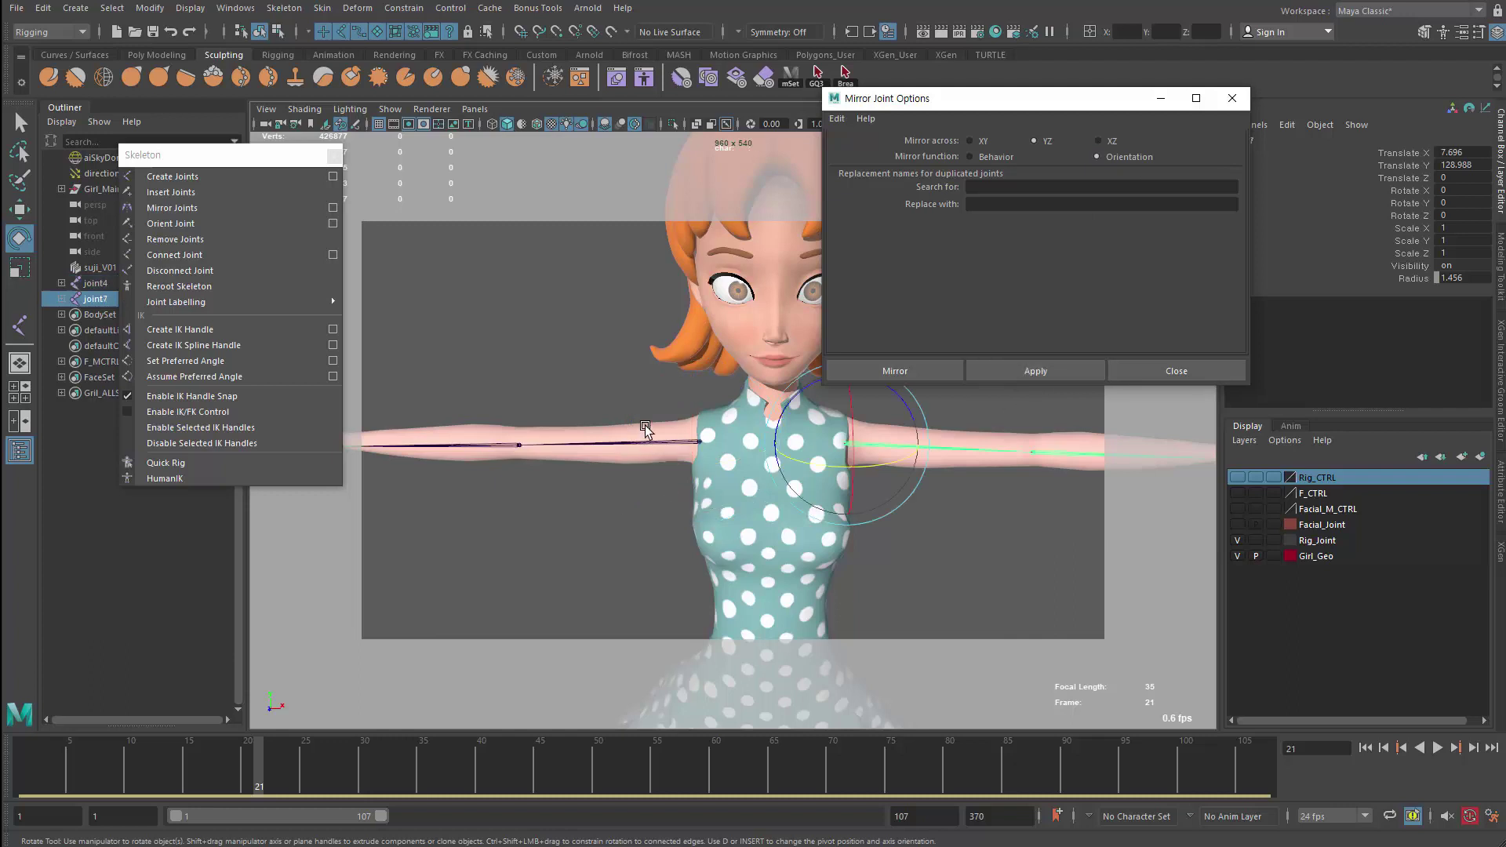
left_click_drag(673, 462, 706, 451)
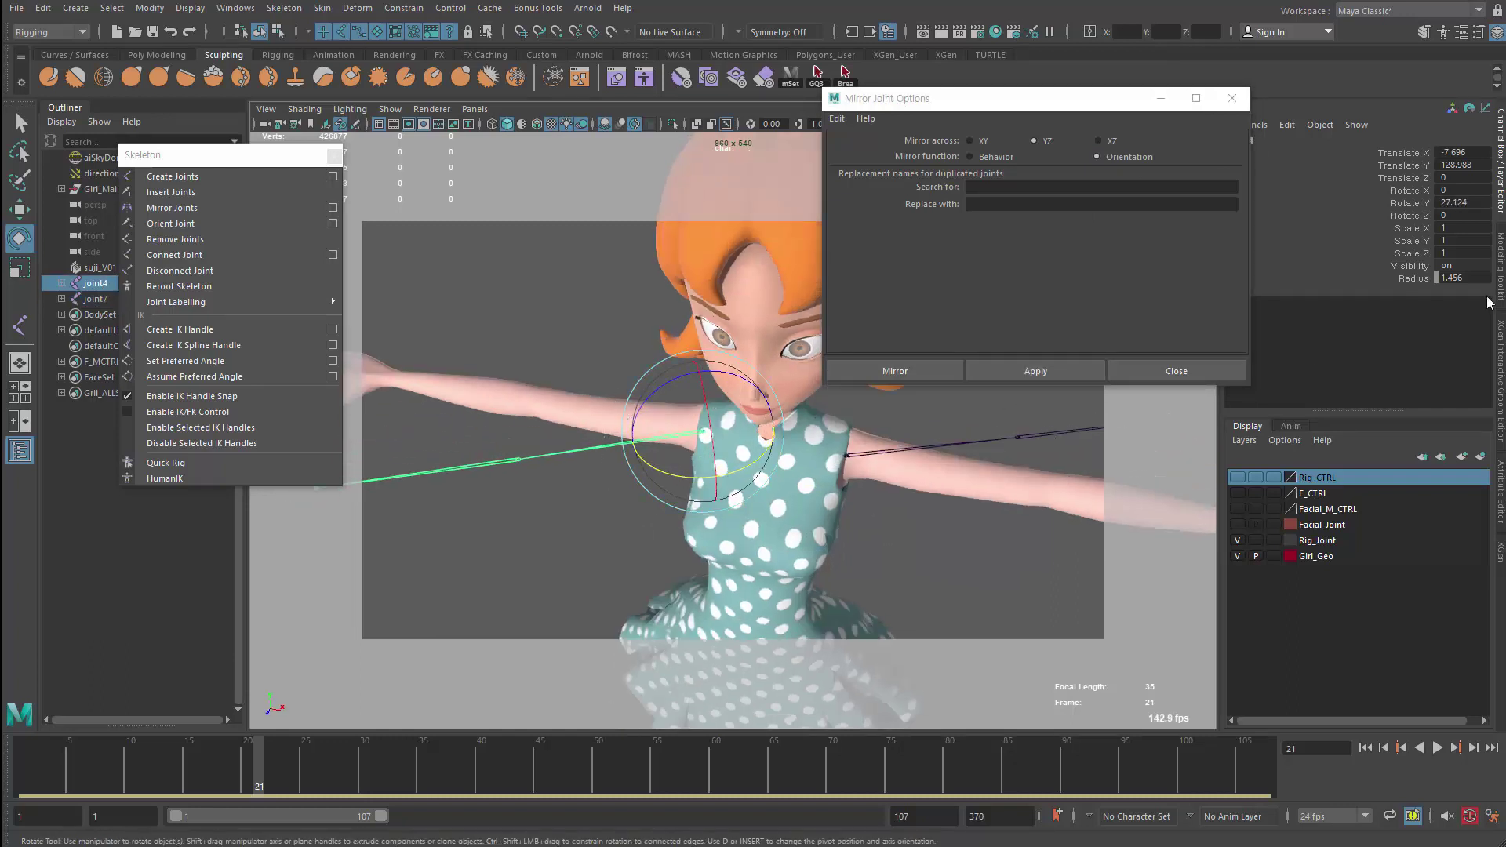
left_click(886, 447)
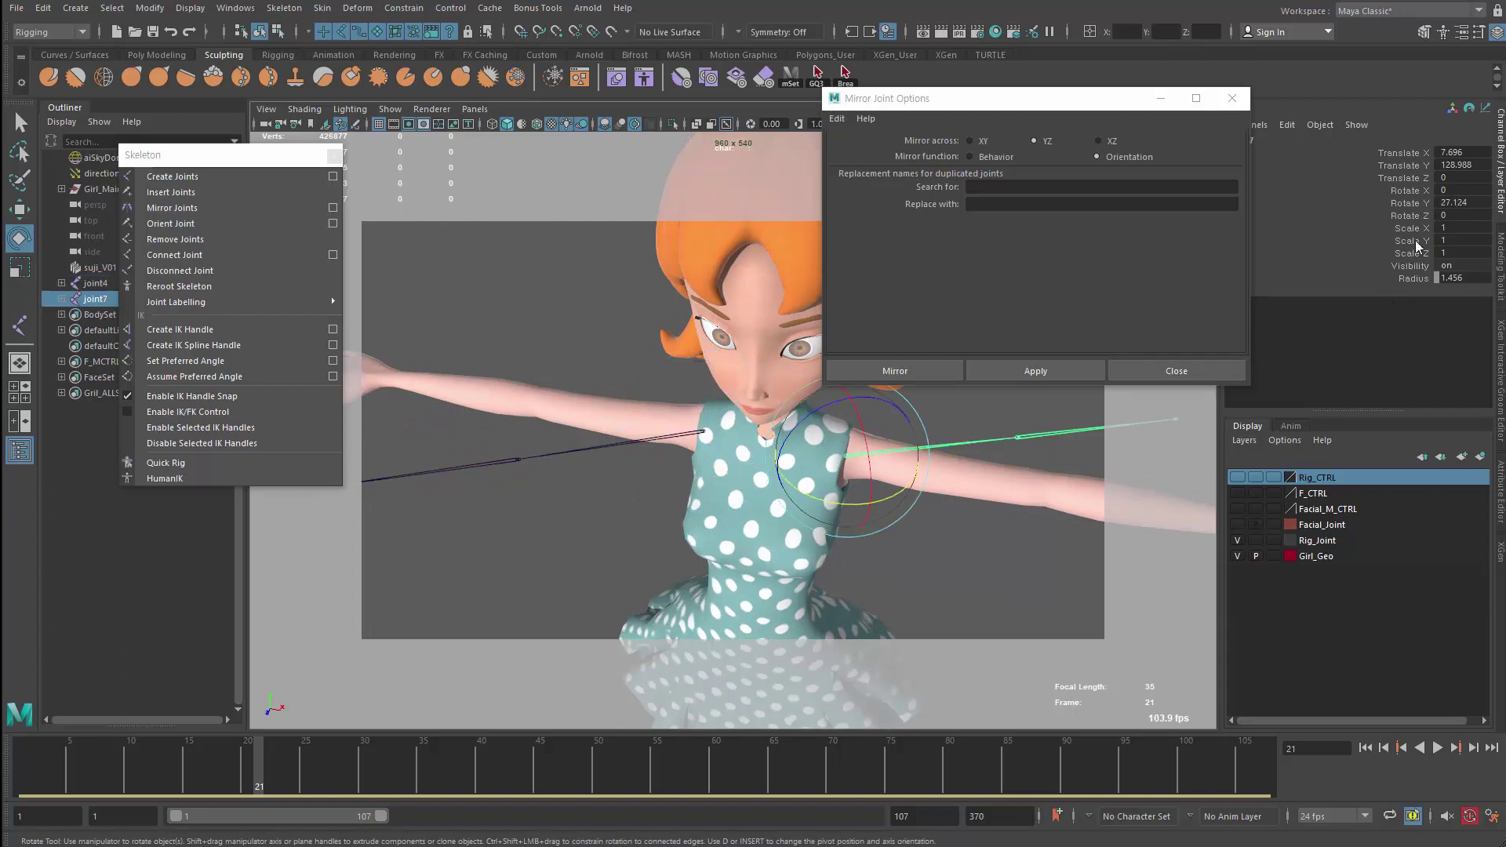
key("ctrl+z")
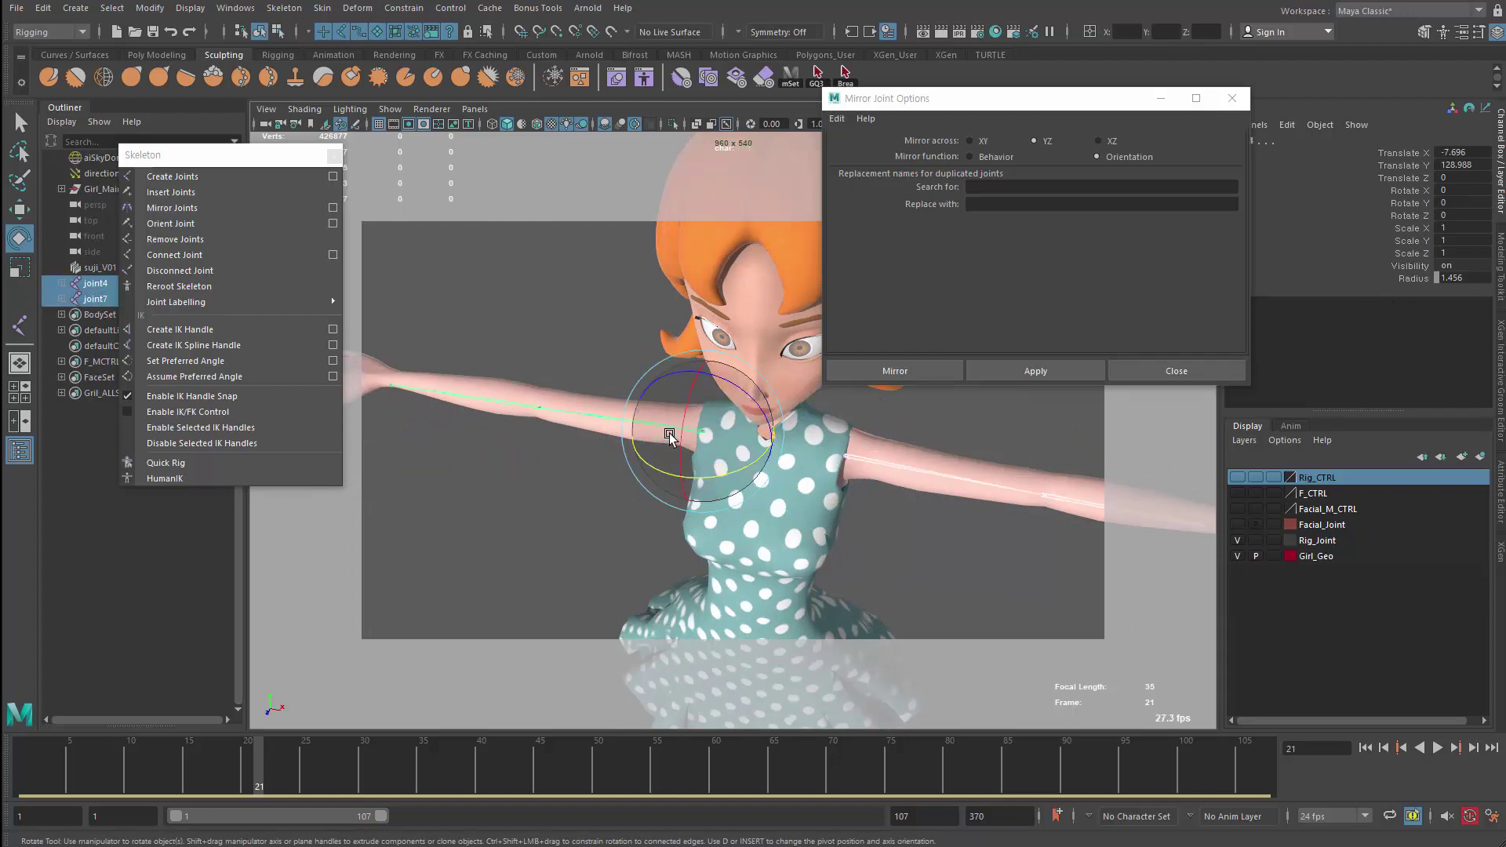
left_click_drag(671, 436, 651, 429)
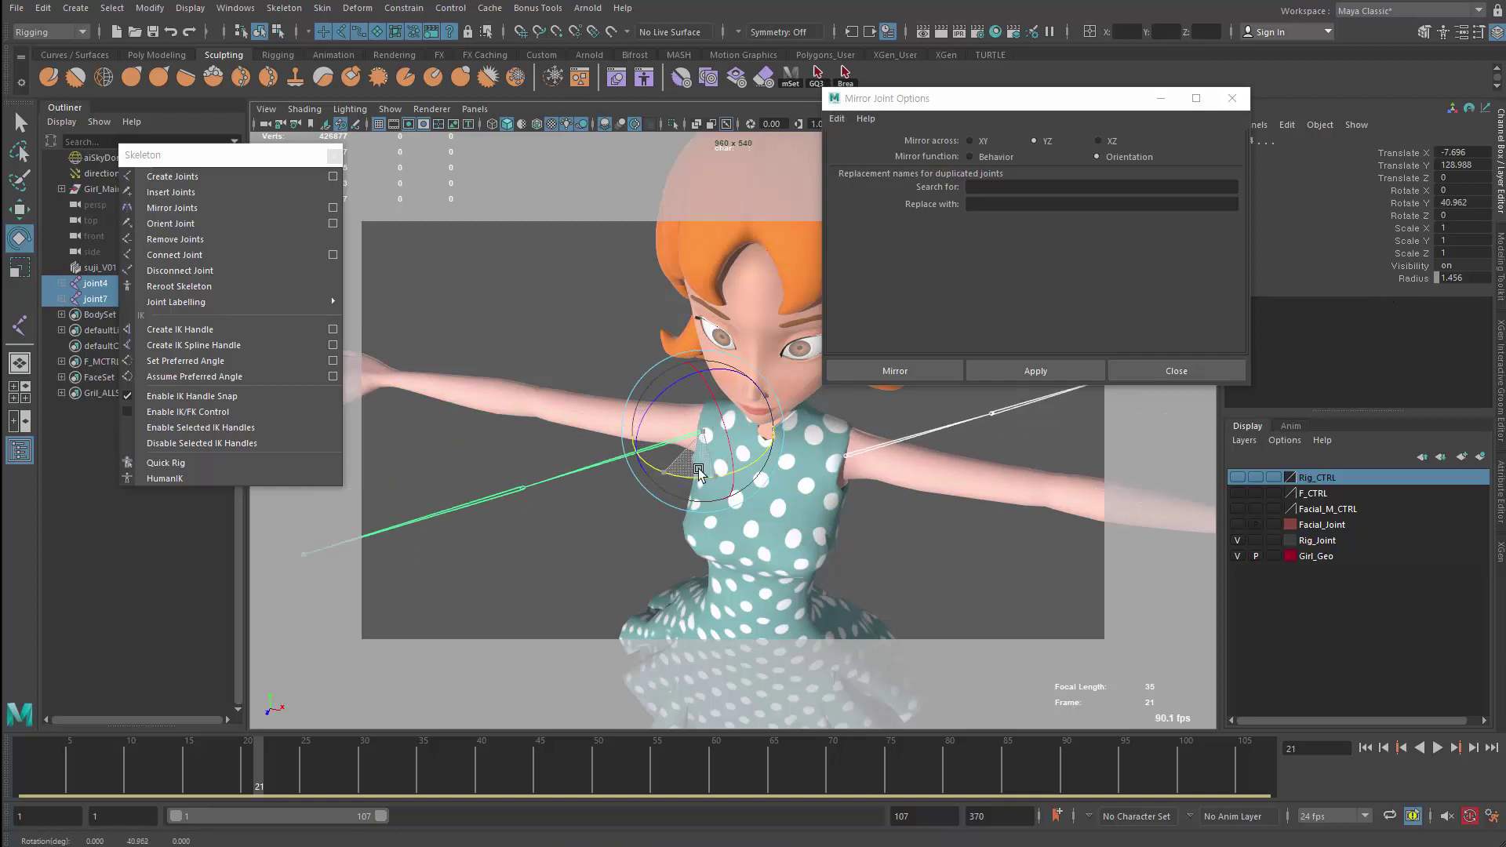
key("ctrl+z")
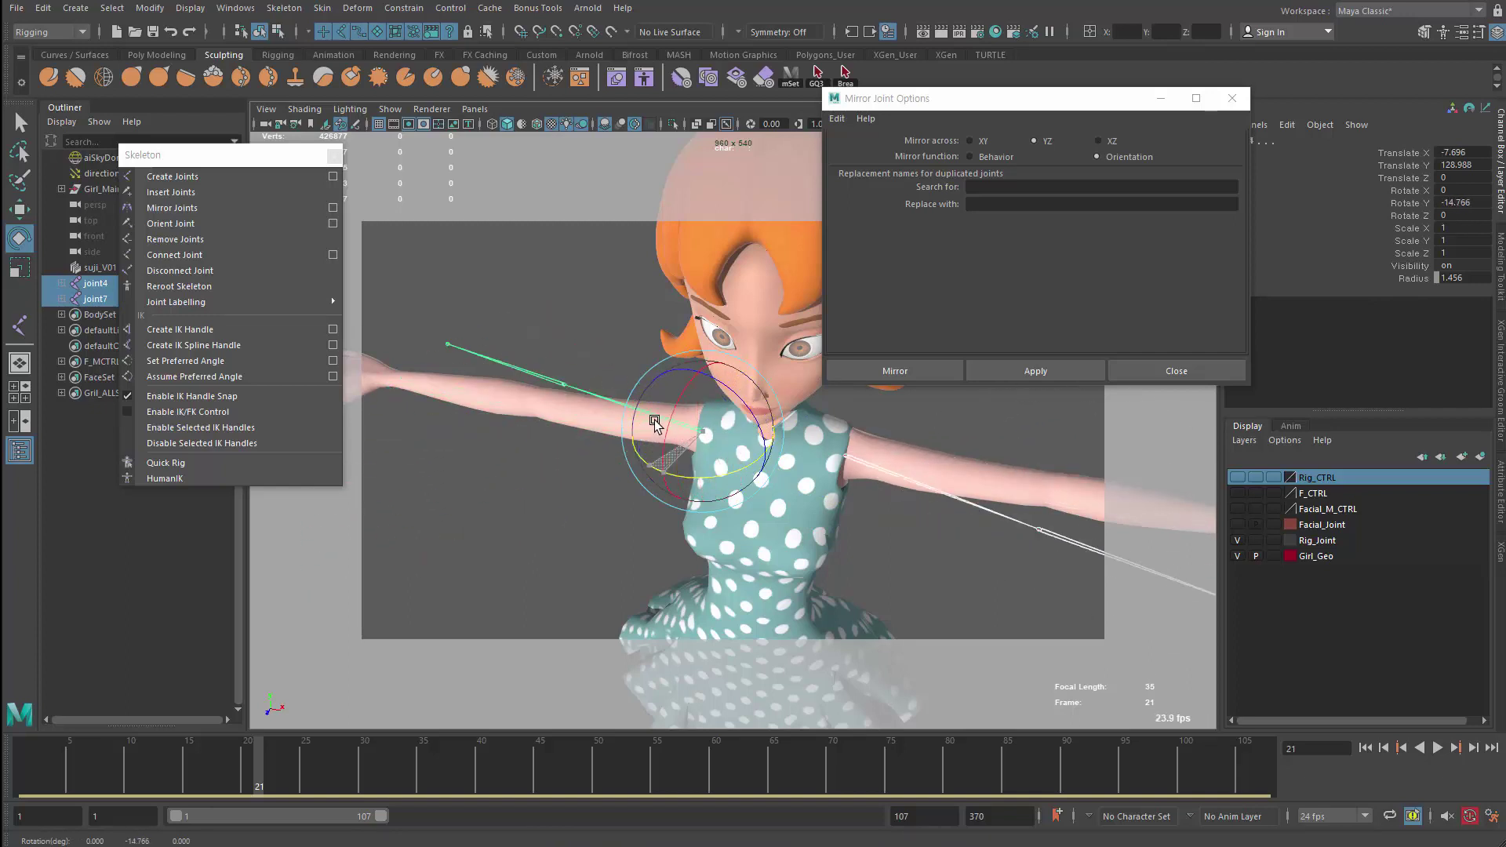
mouse_move(889, 383)
left_mouse_down()
mouse_move(919, 513)
mouse_move(951, 394)
left_mouse_up()
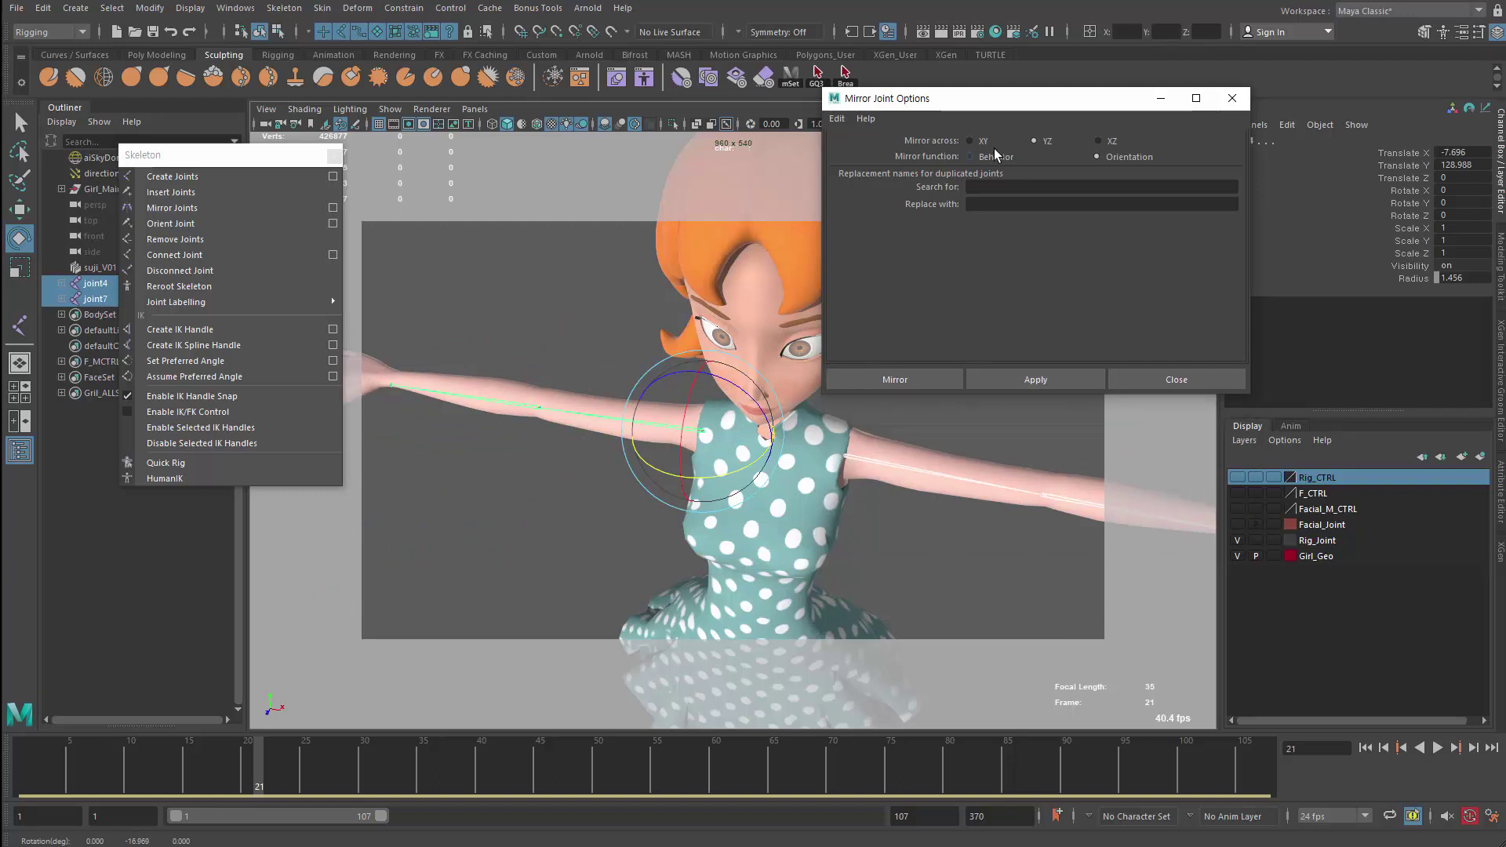
left_click(971, 156)
Replace the test chain with a Behavior-mirrored arm copy and rotate both chains together
key("ctrl+z")
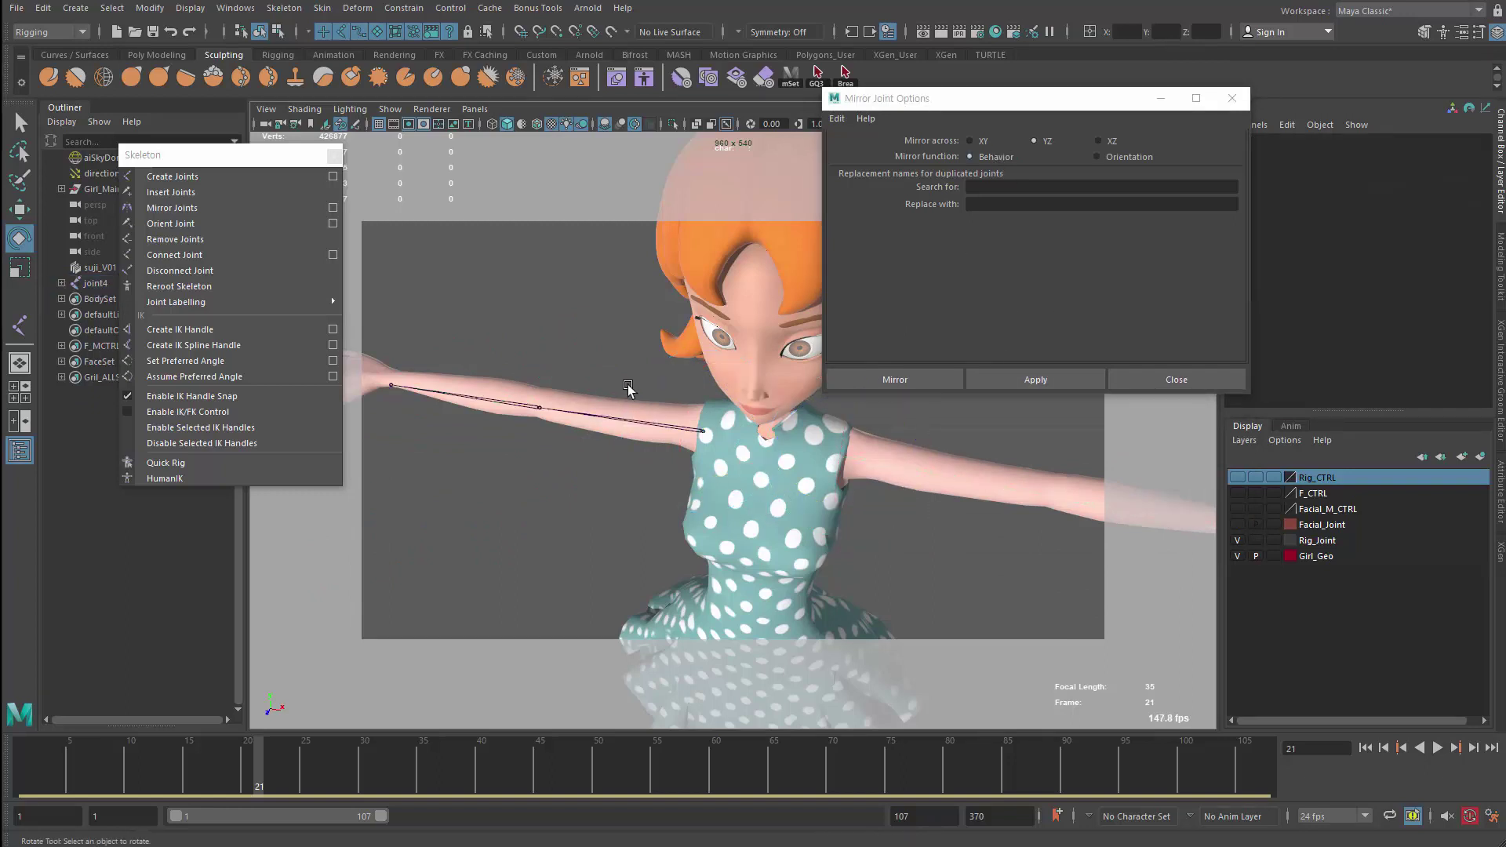
left_click(1019, 380)
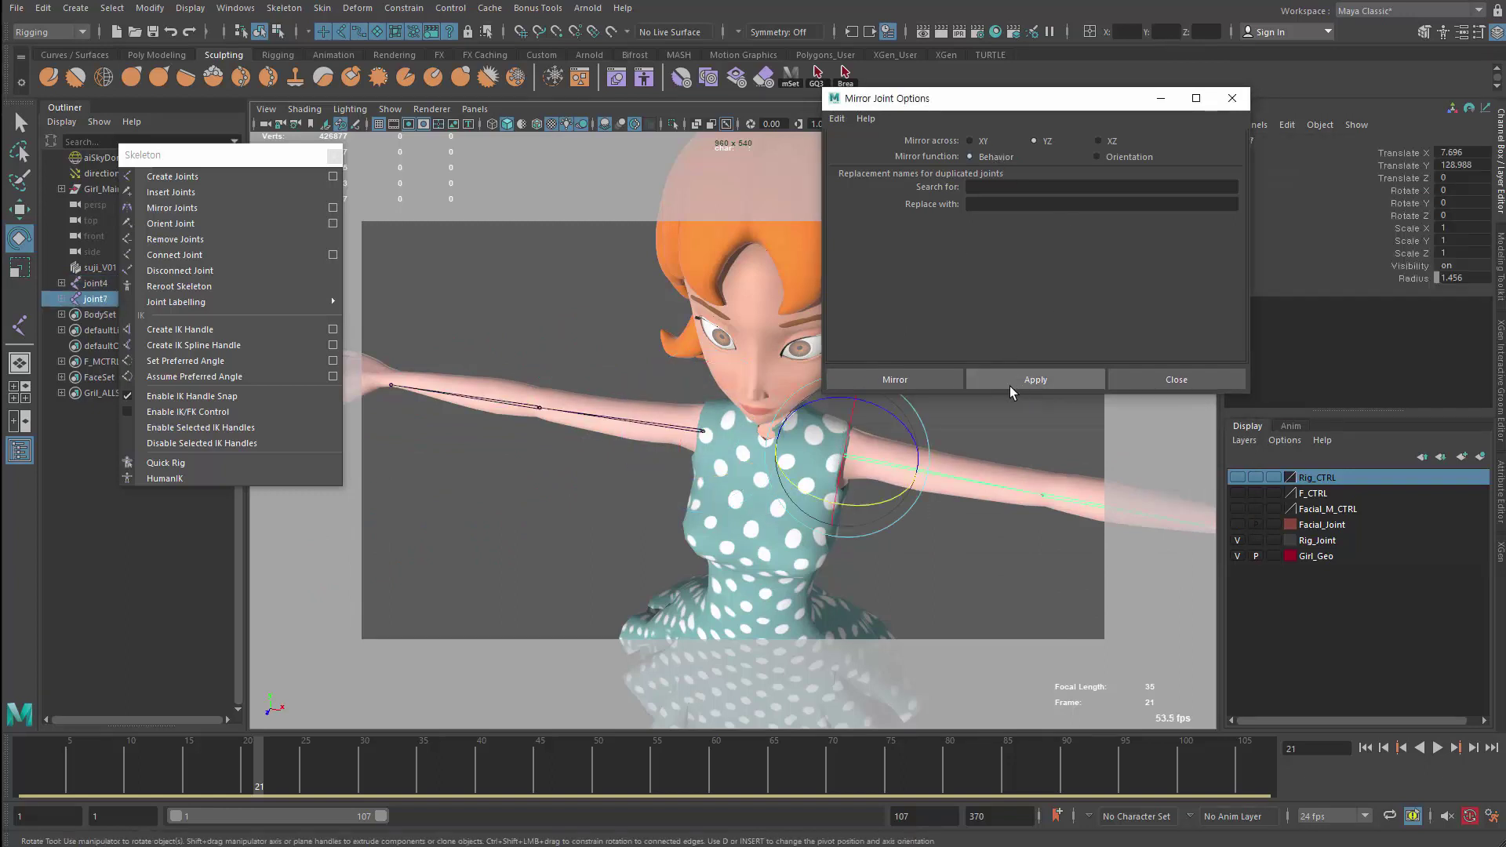
left_click(673, 423, "shift")
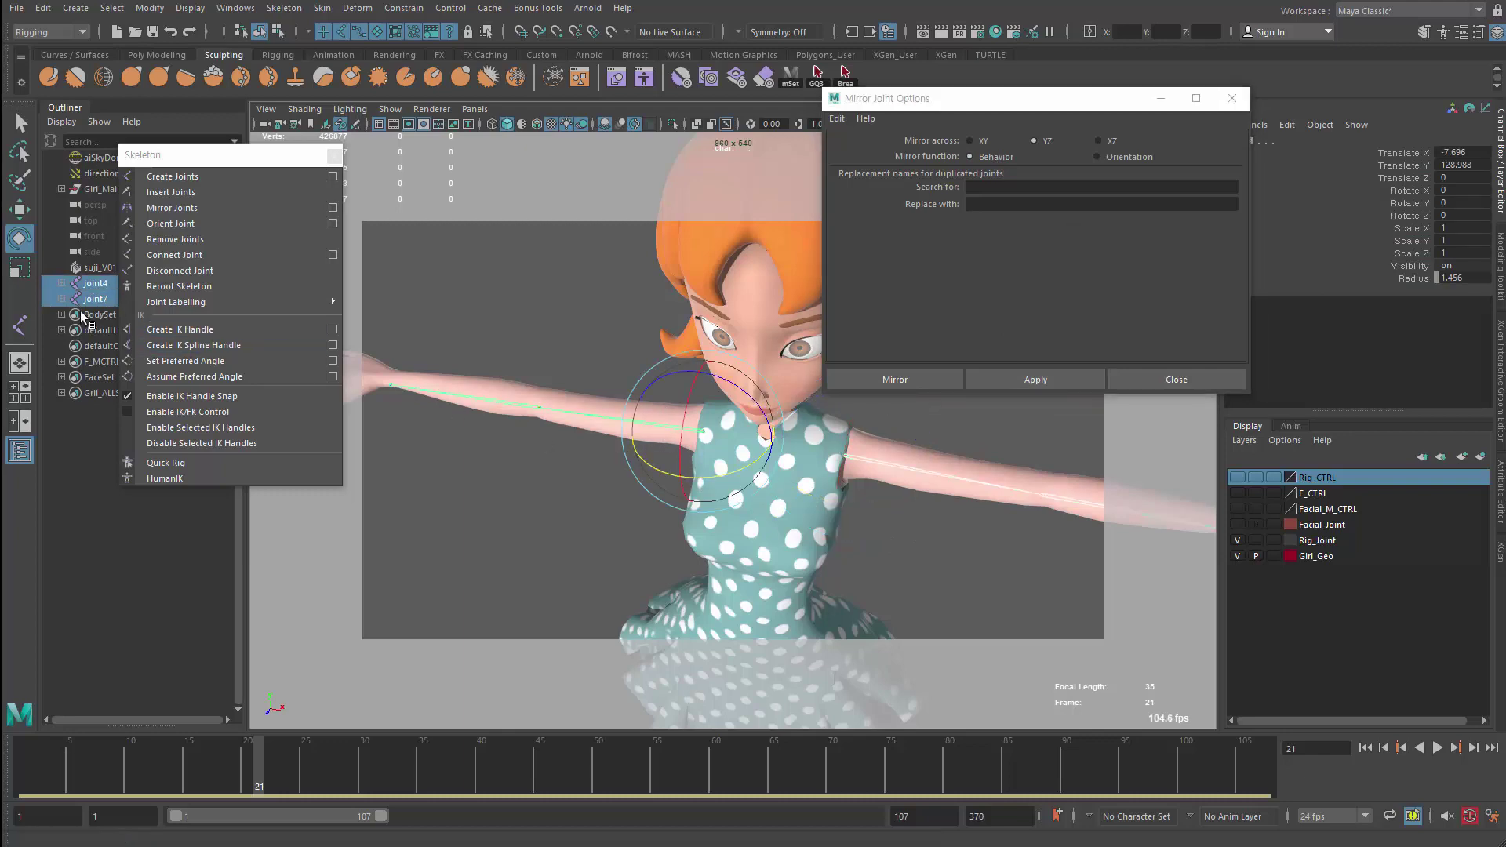
double_click(20, 243)
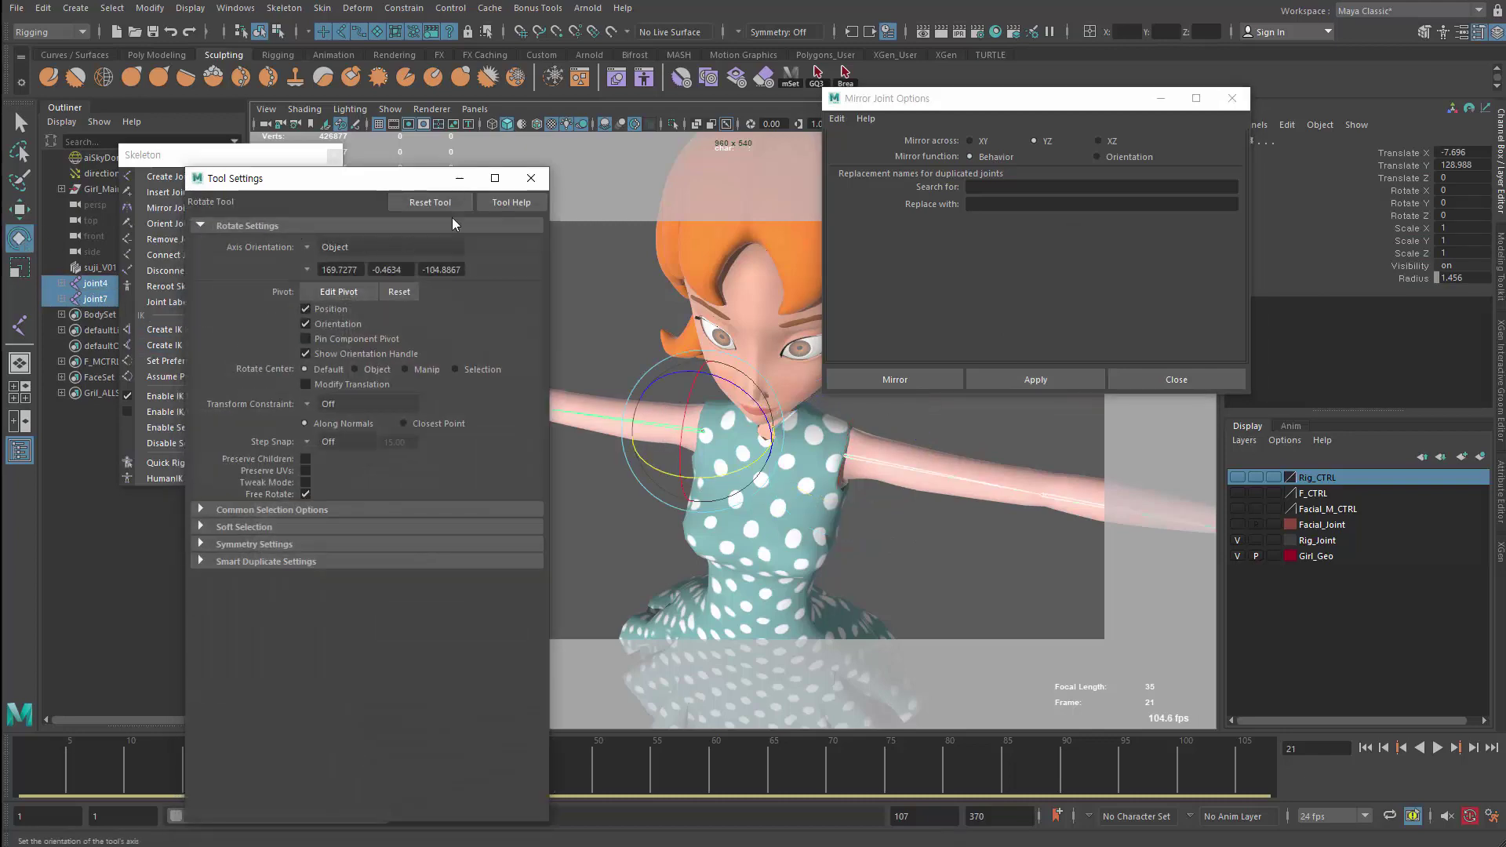
left_click(514, 174)
mouse_move(662, 475)
left_mouse_down()
mouse_move(690, 474)
mouse_move(627, 573)
left_mouse_up()
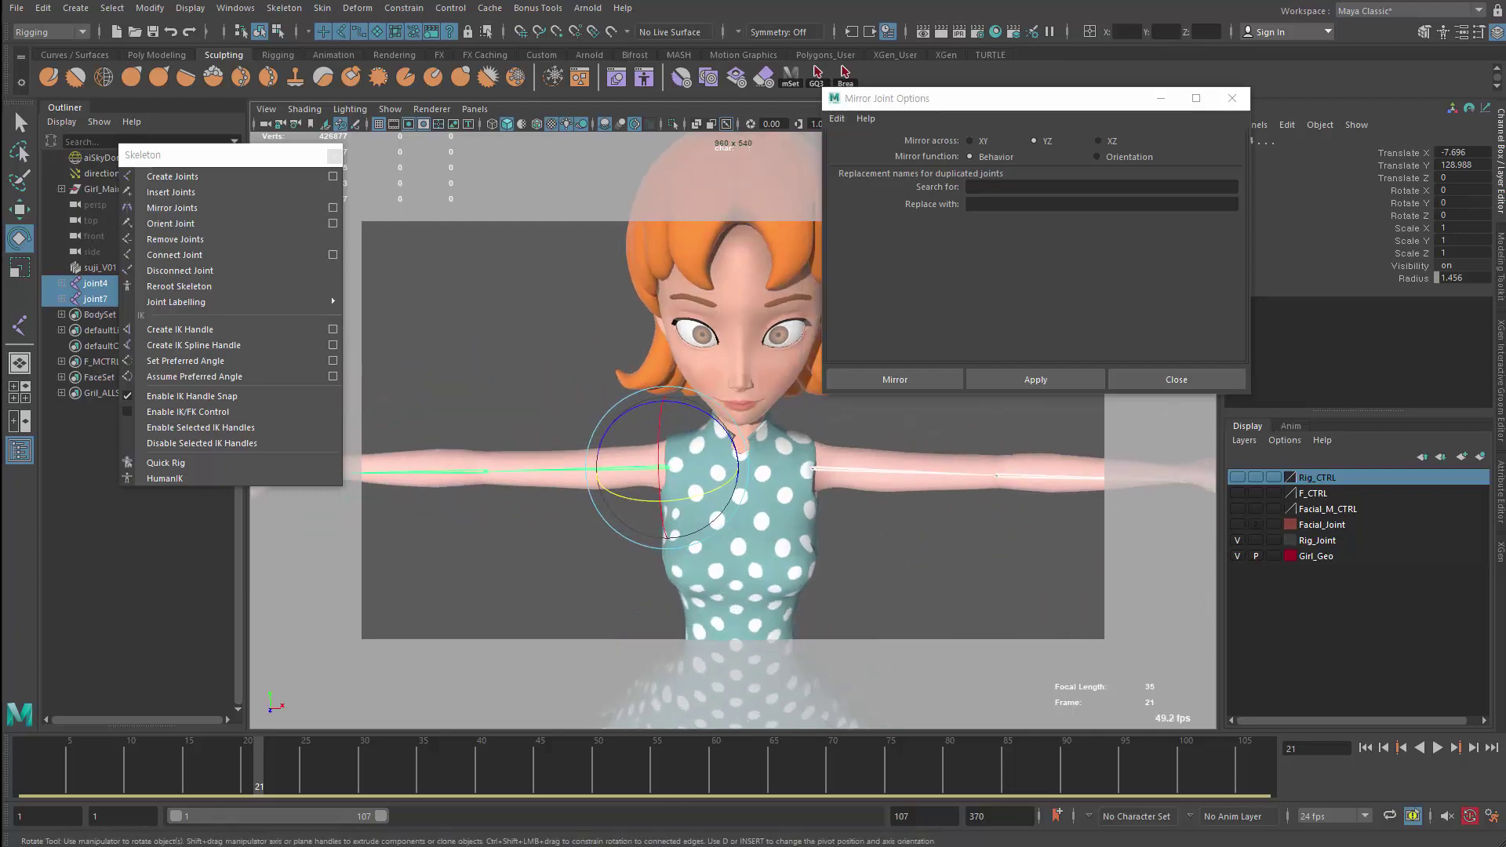
Check the course web page in the browser and return to Maya
key("alt+Tab")
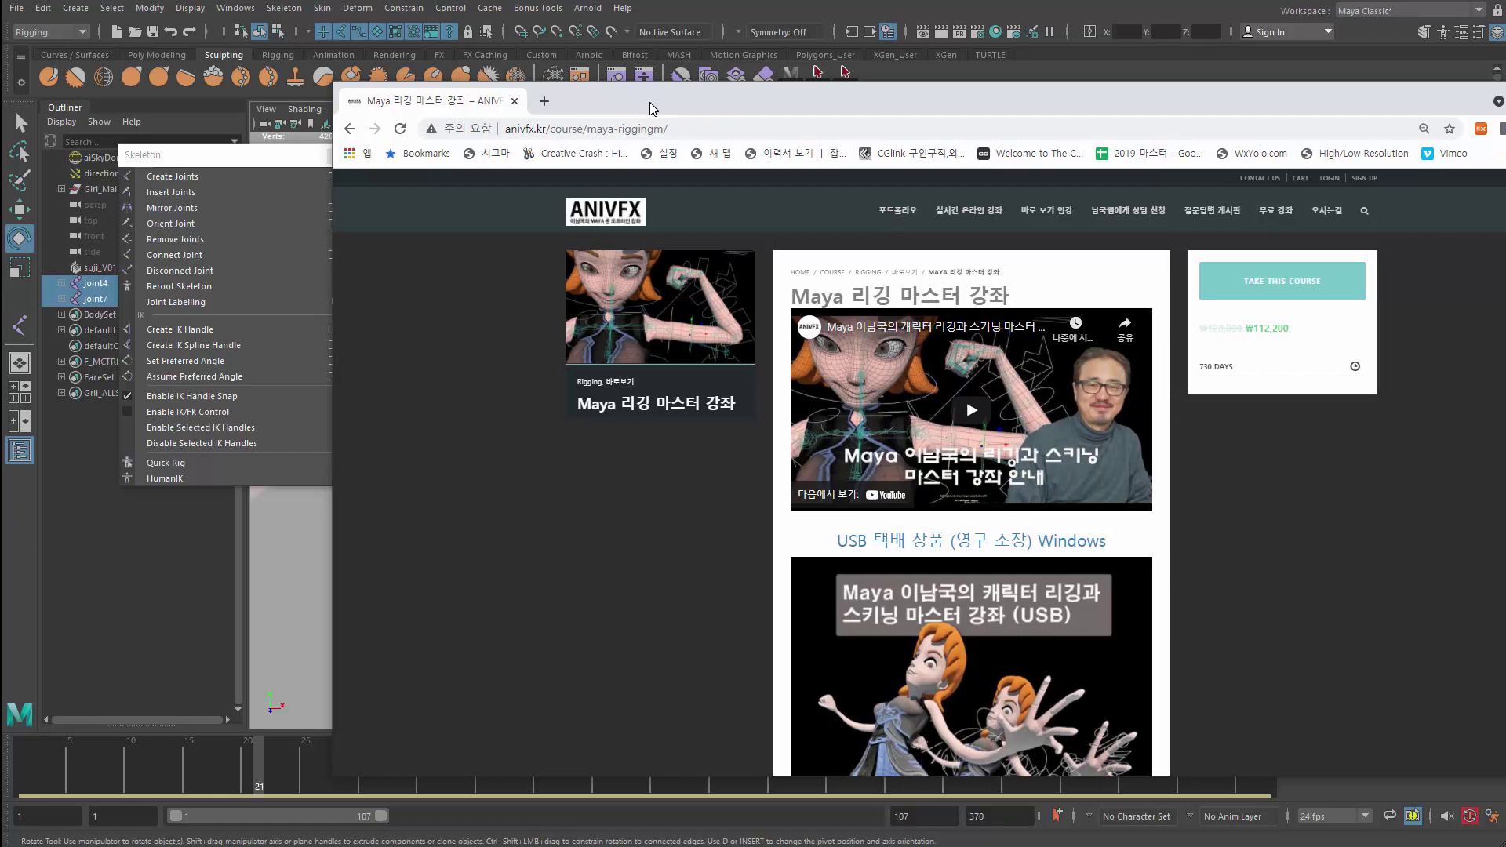
left_click_drag(649, 102, 701, 115)
key("alt+Tab")
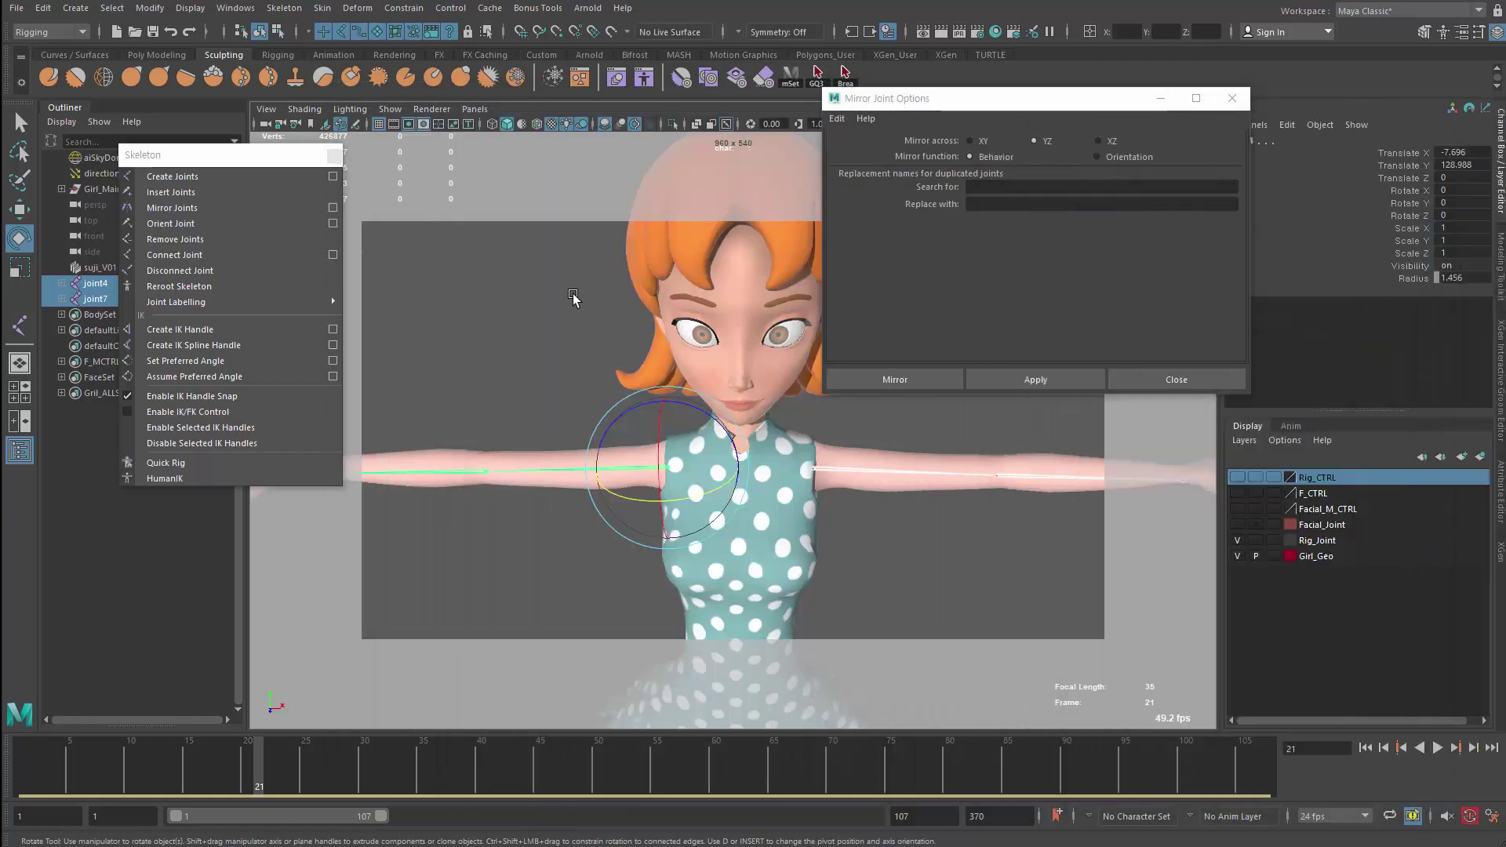
left_click_drag(632, 578, 612, 388, "alt")
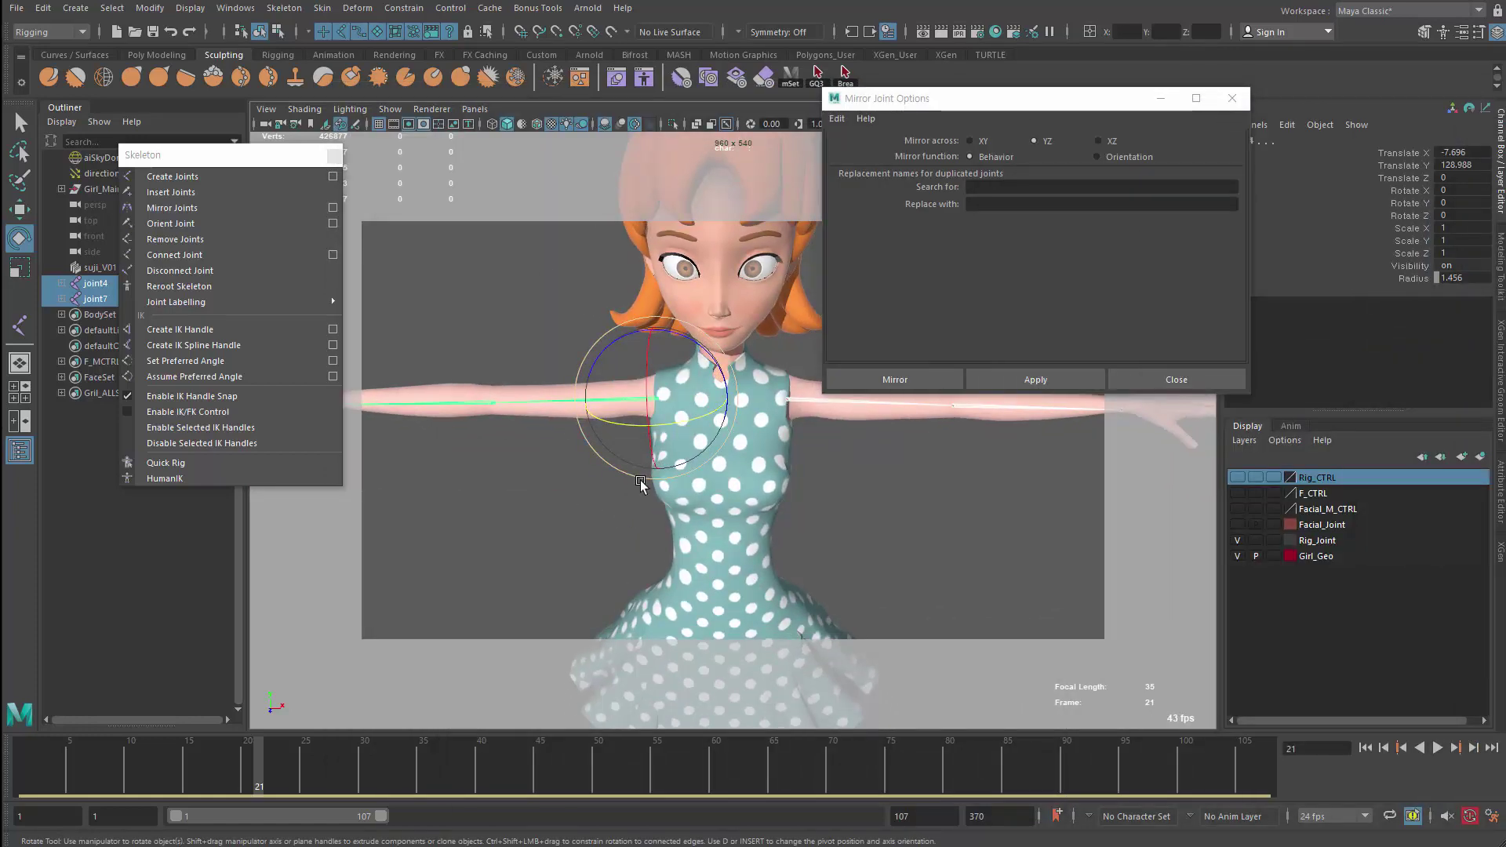
left_click_drag(750, 492, 669, 620, "alt")
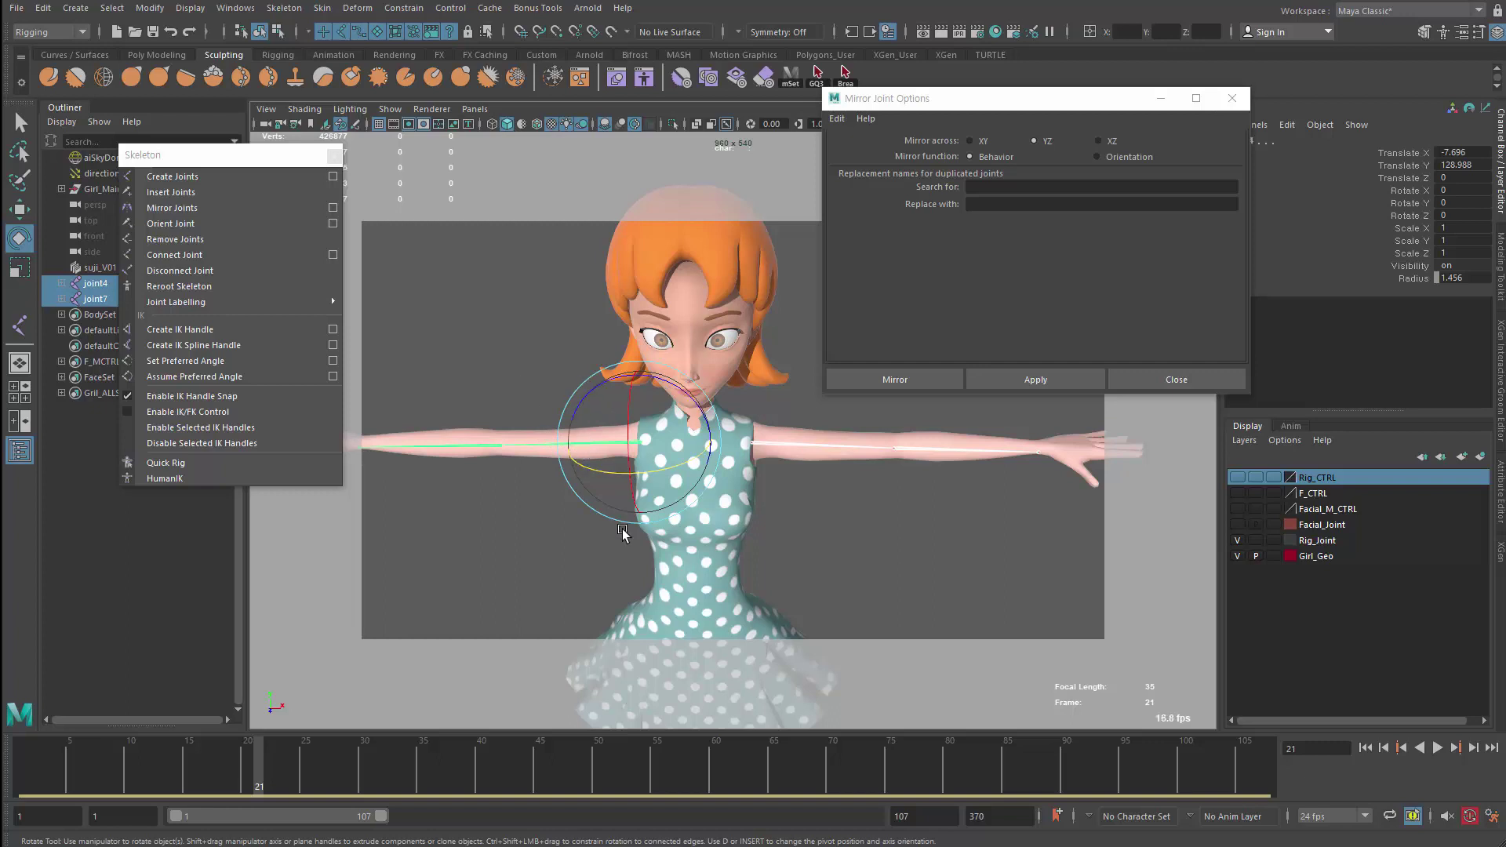
scroll(572, 599, "up", 2)
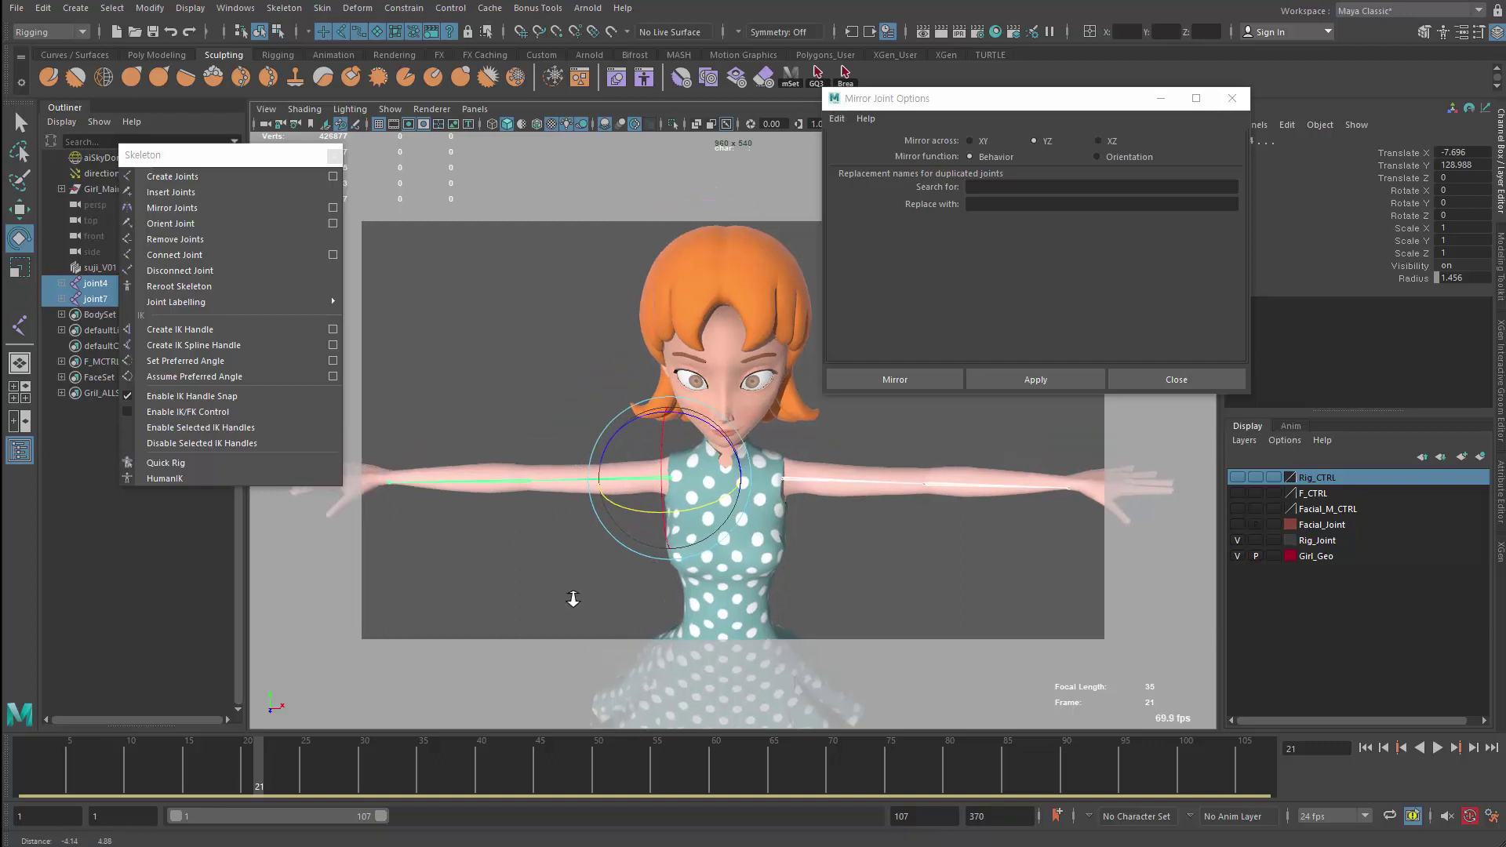
scroll(571, 599, "up", 2)
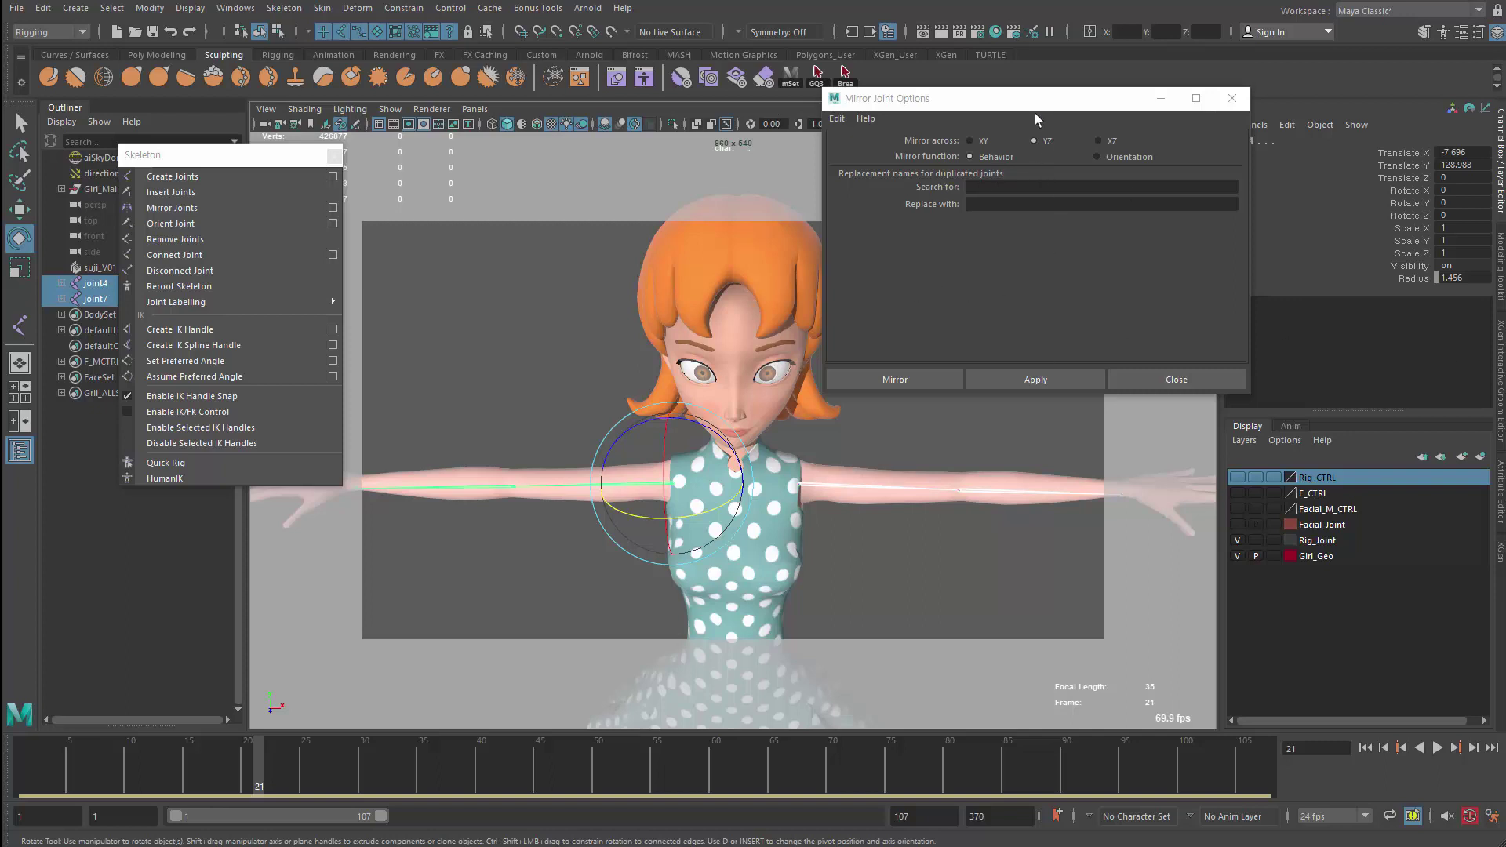
left_click_drag(1035, 118, 1128, 130)
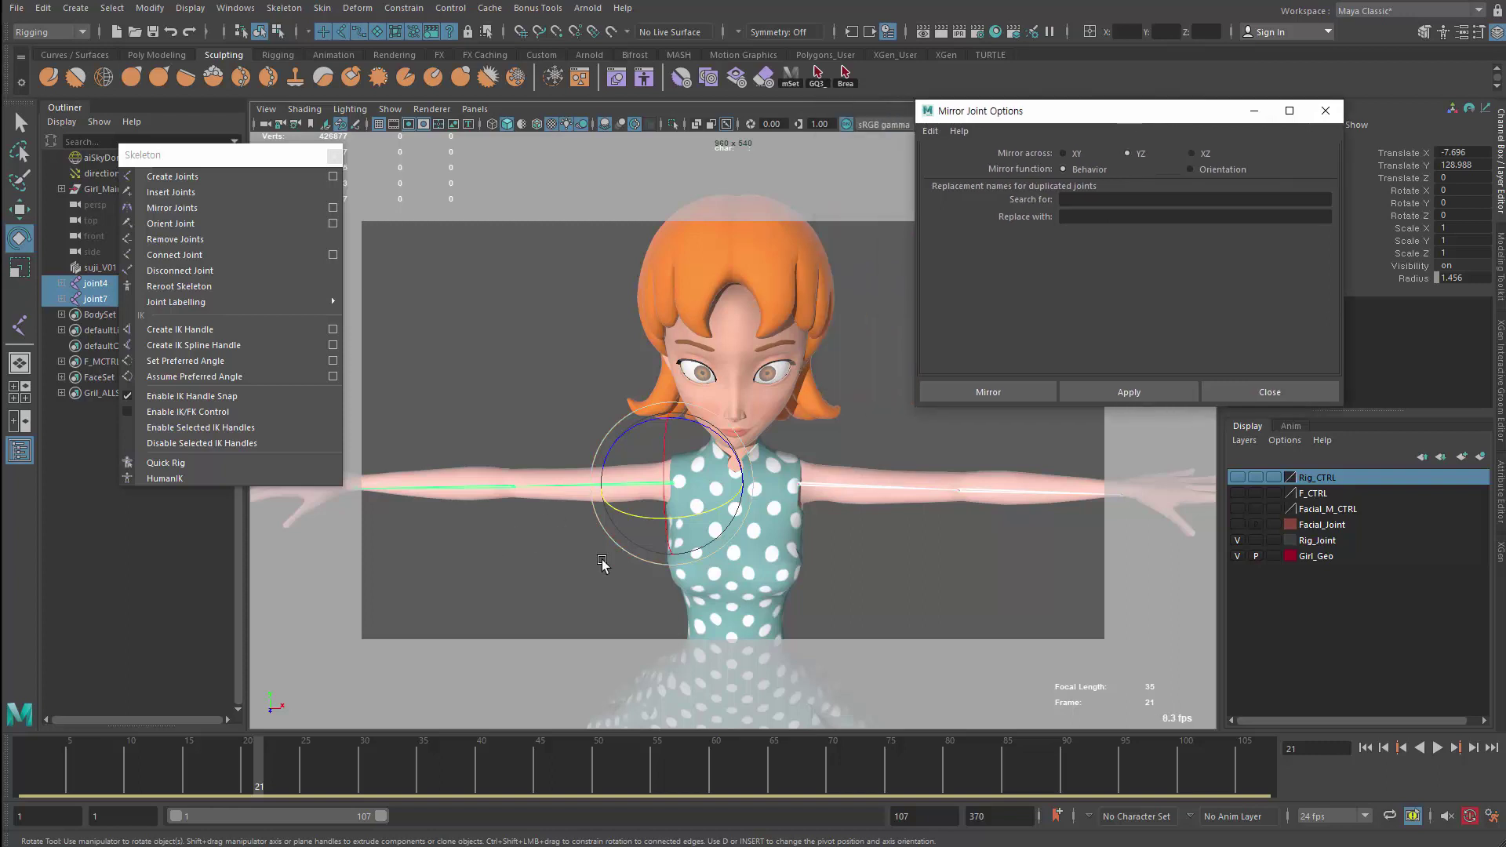
left_click_drag(602, 563, 621, 475)
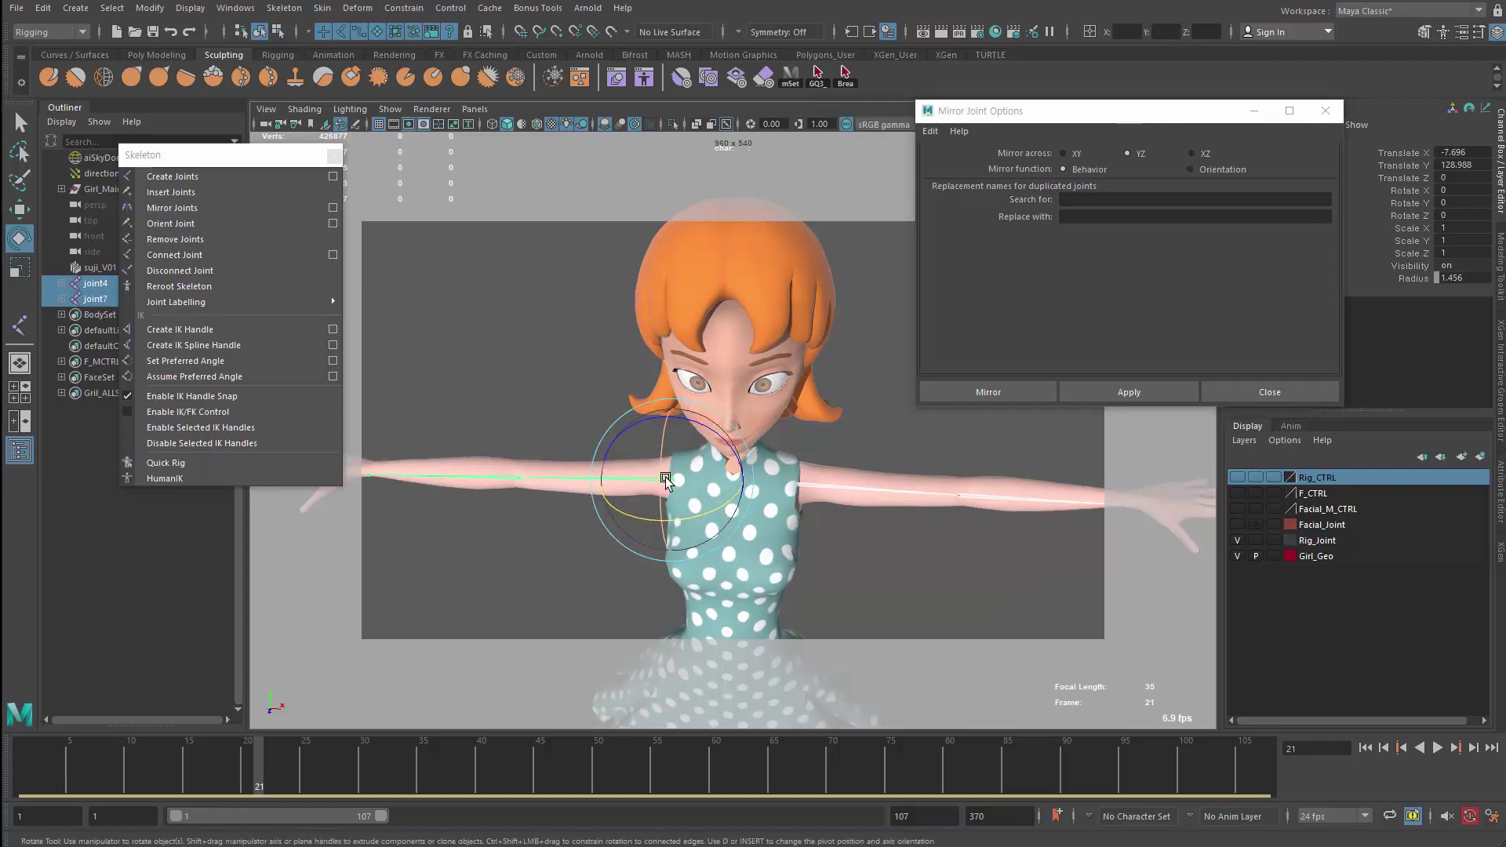
left_click(1086, 171)
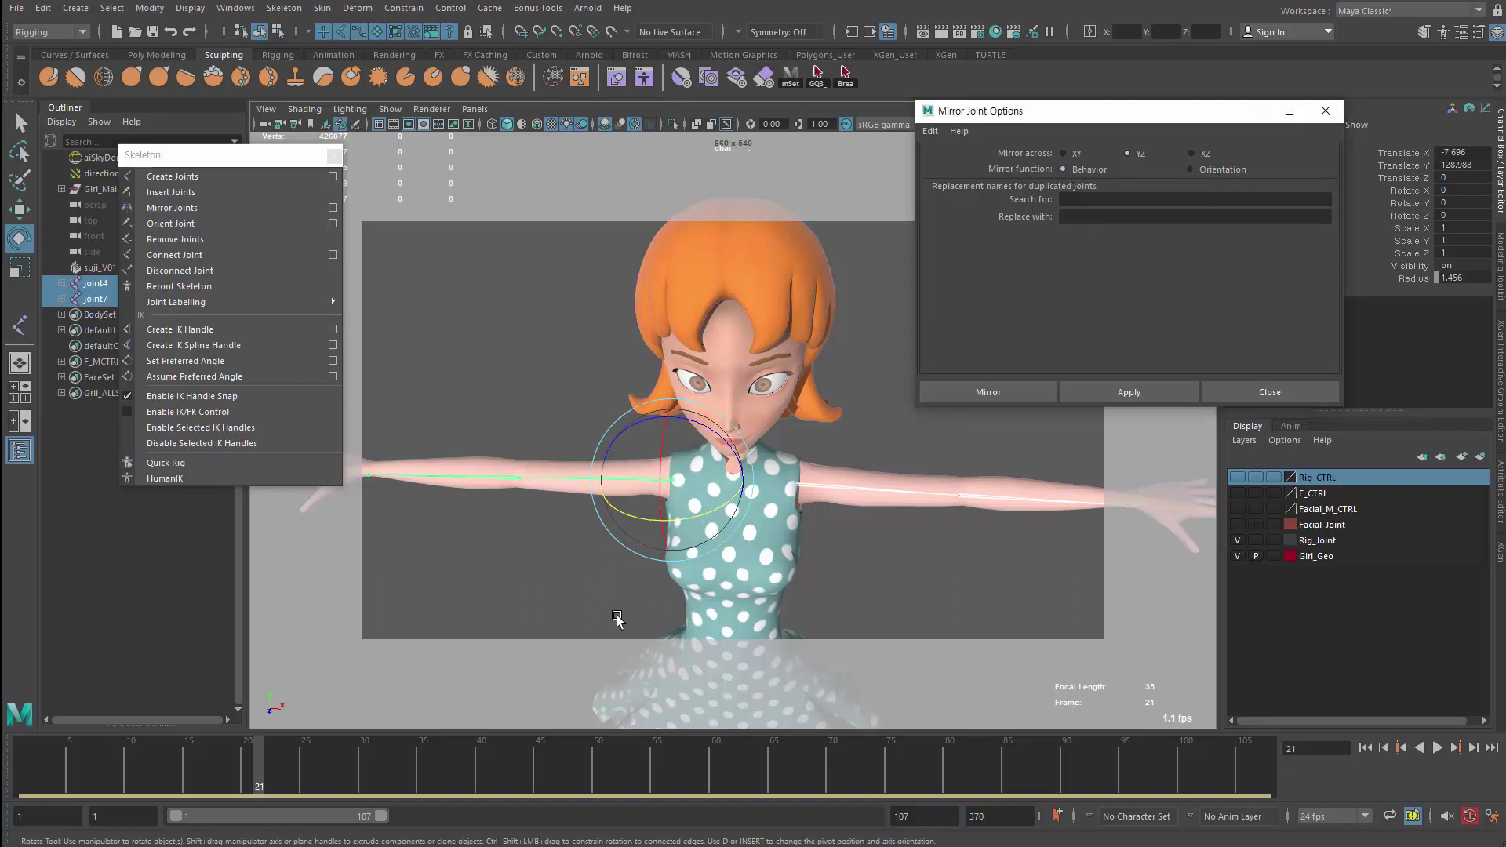
Test-mirror the arm chain, undo it, and move the Mirror Joint options aside
left_click(1128, 392)
key("ctrl+z")
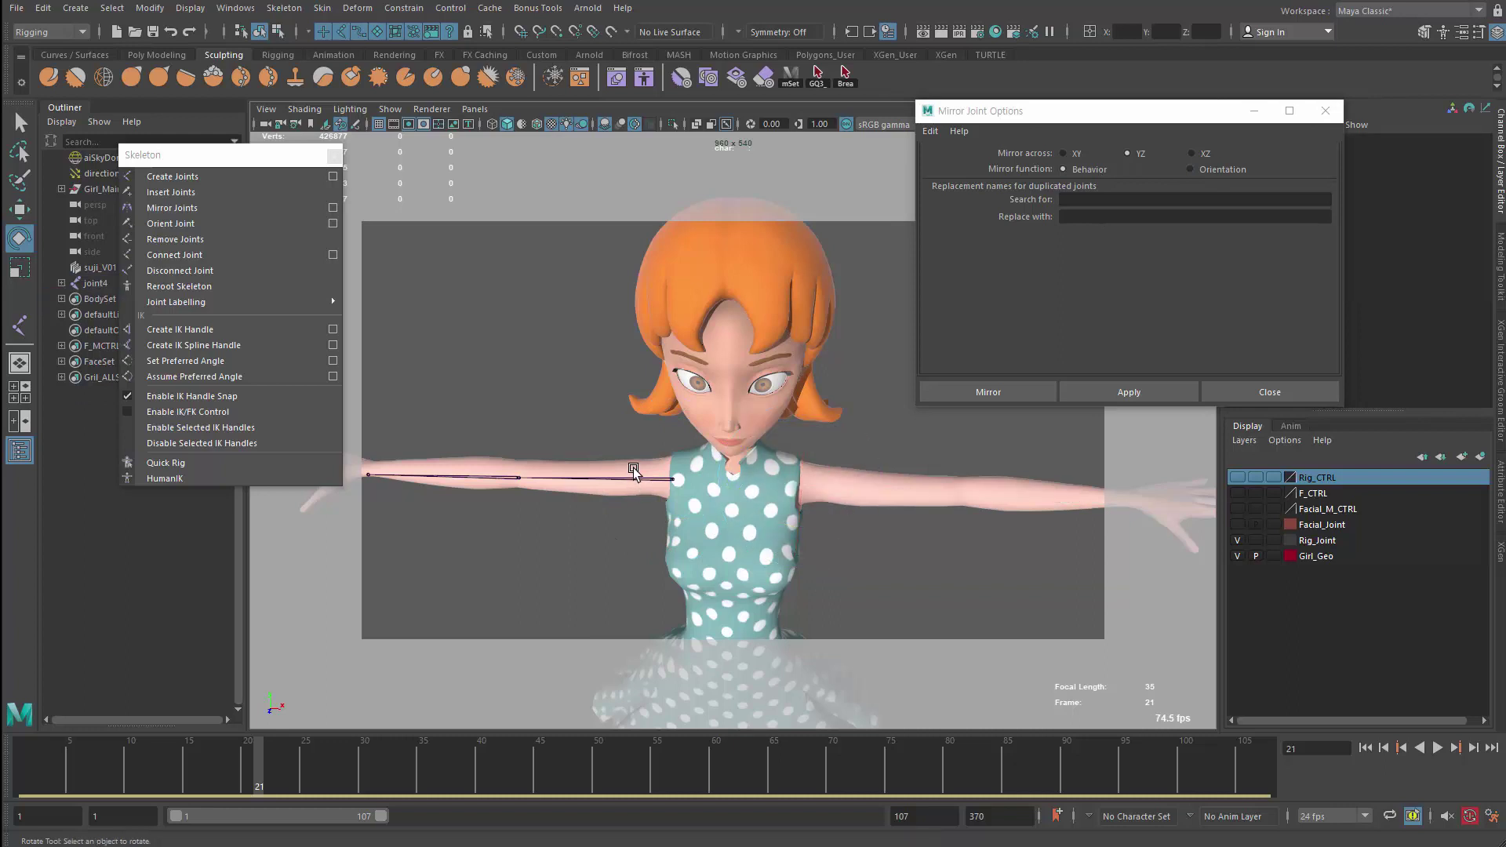
left_click(1090, 200)
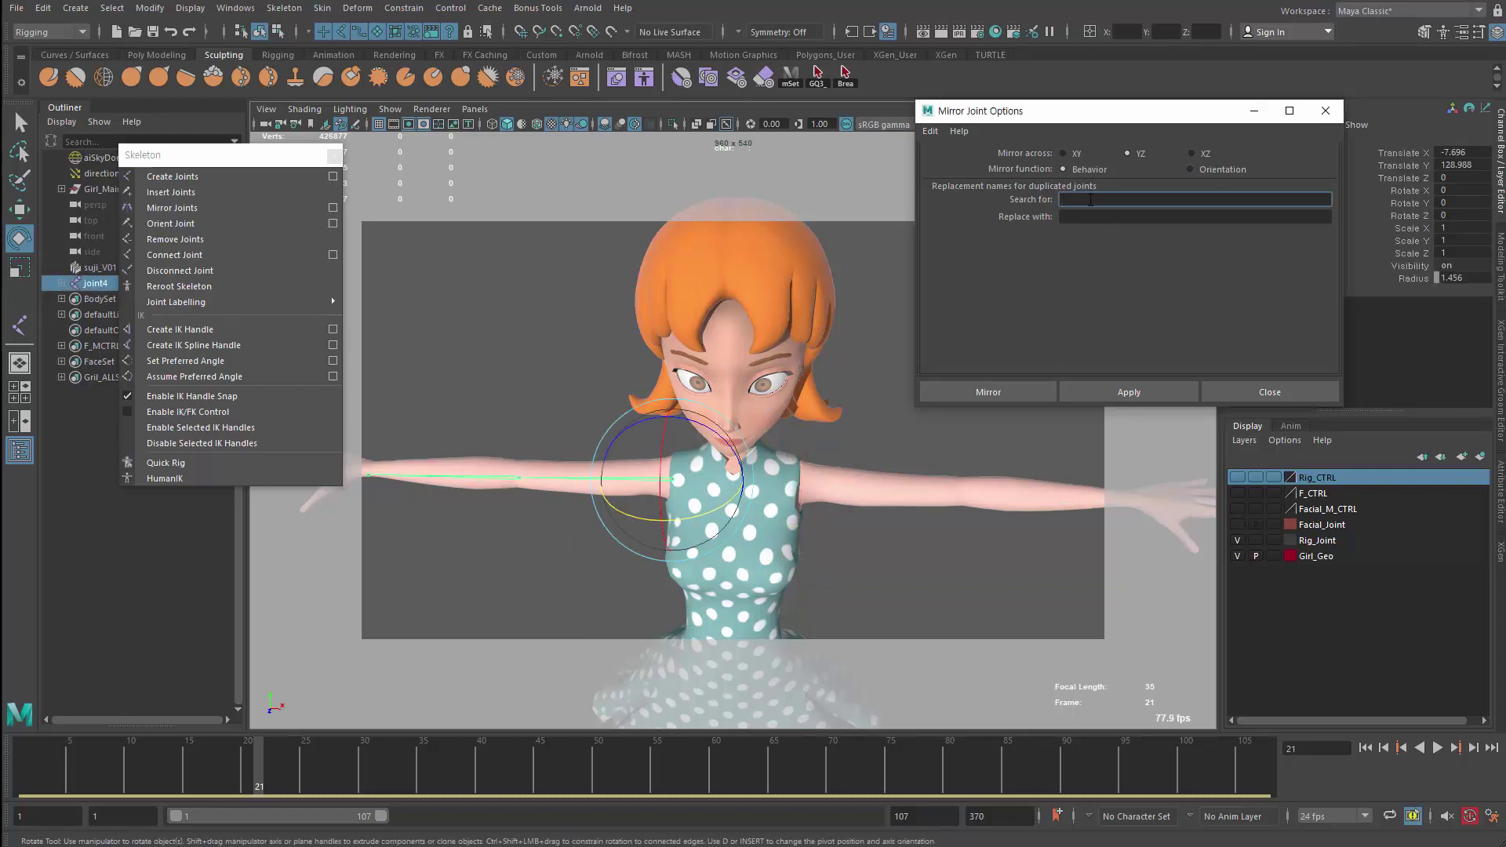
left_click_drag(1096, 121, 1184, 385)
left_click(1259, 141)
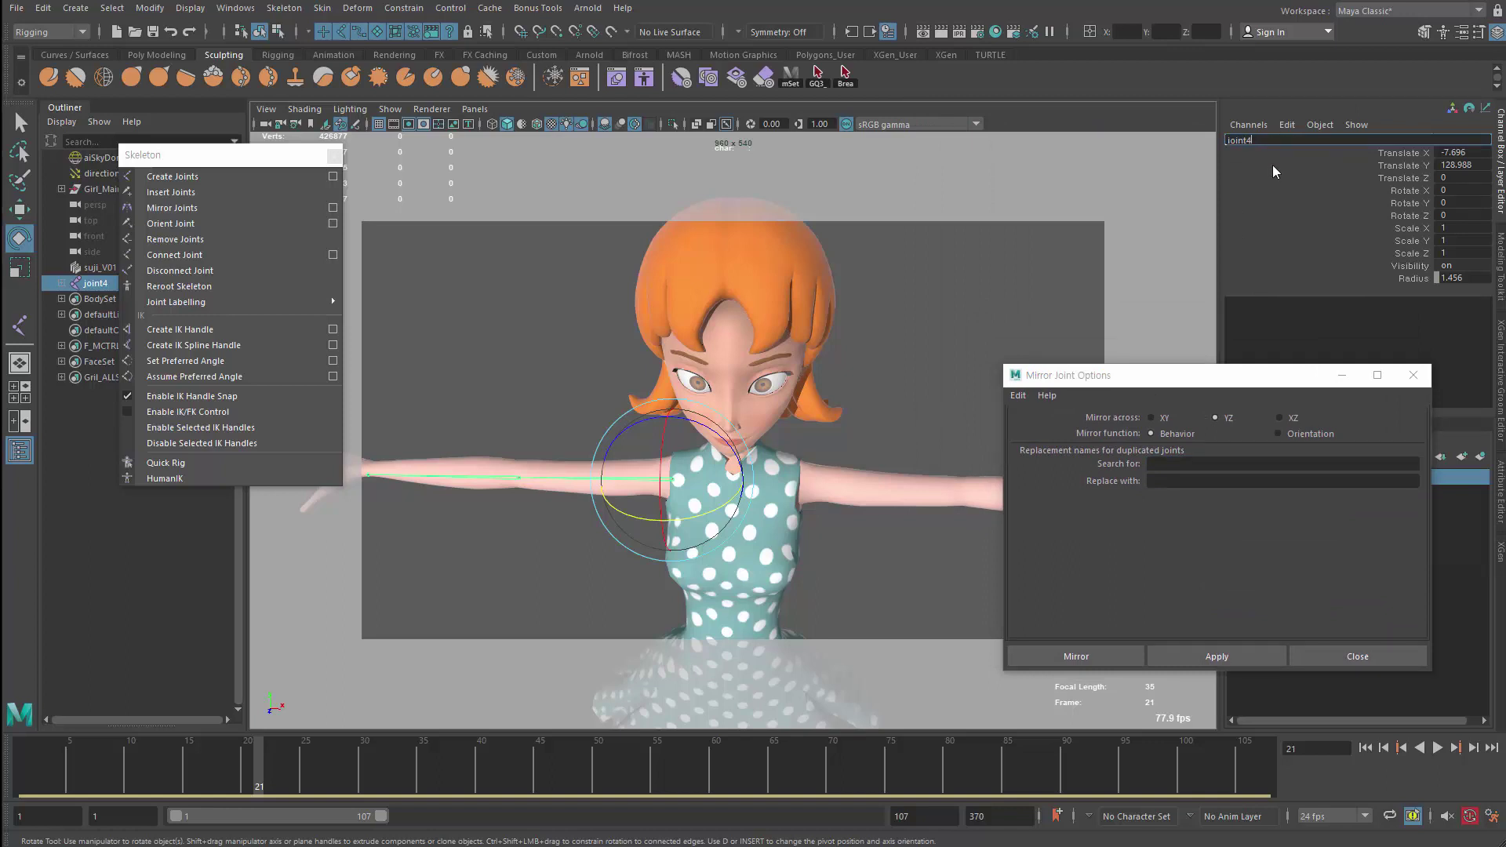
Expand joint4 and joint5 in the Outliner and select the joint4–joint6 chain
left_click_drag(145, 155, 161, 520)
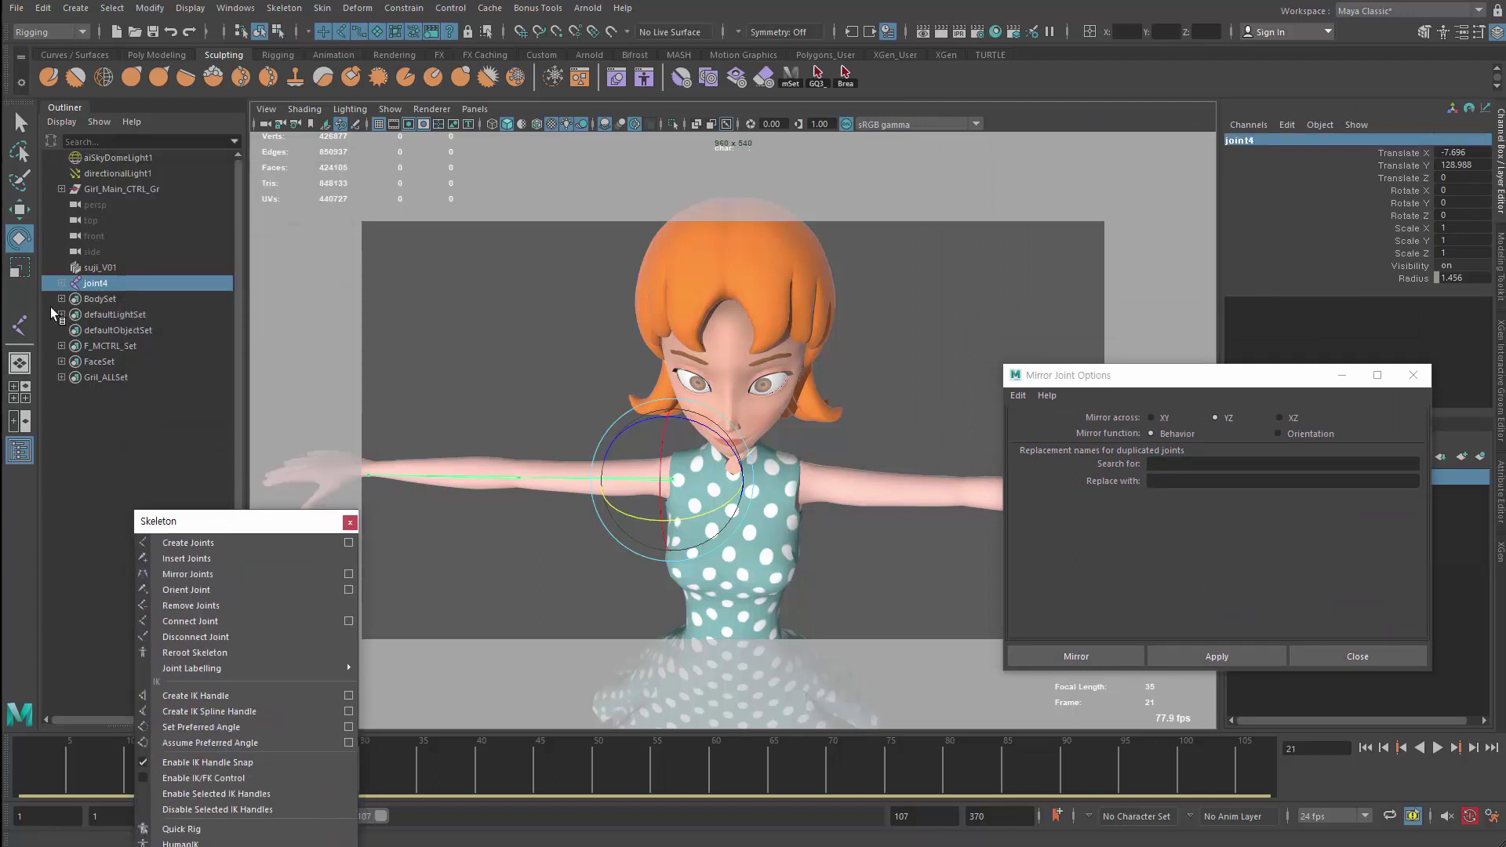
left_click(62, 283)
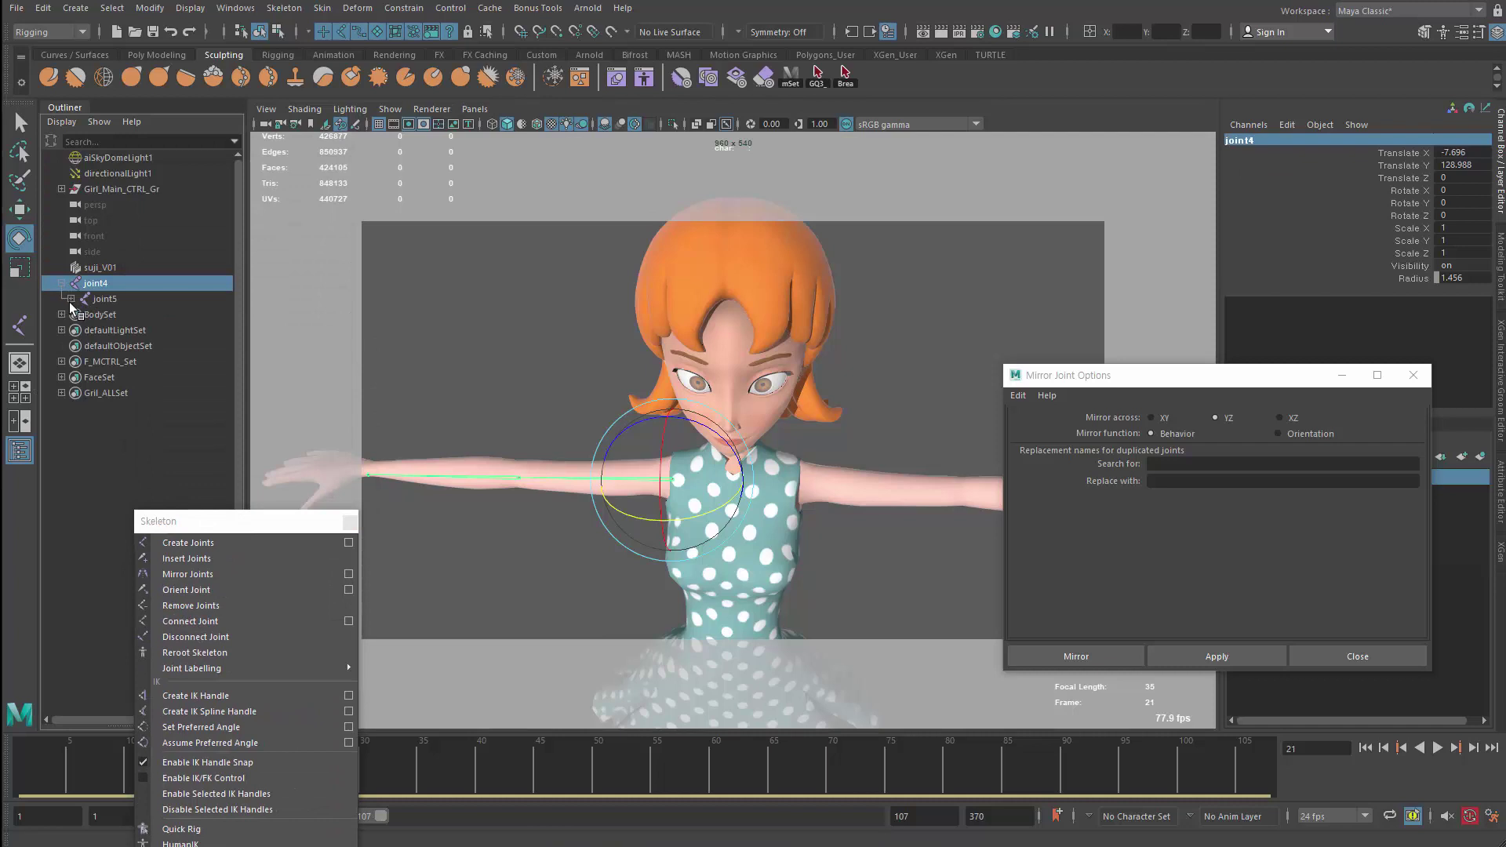
left_click(70, 298)
left_click(112, 314, "shift")
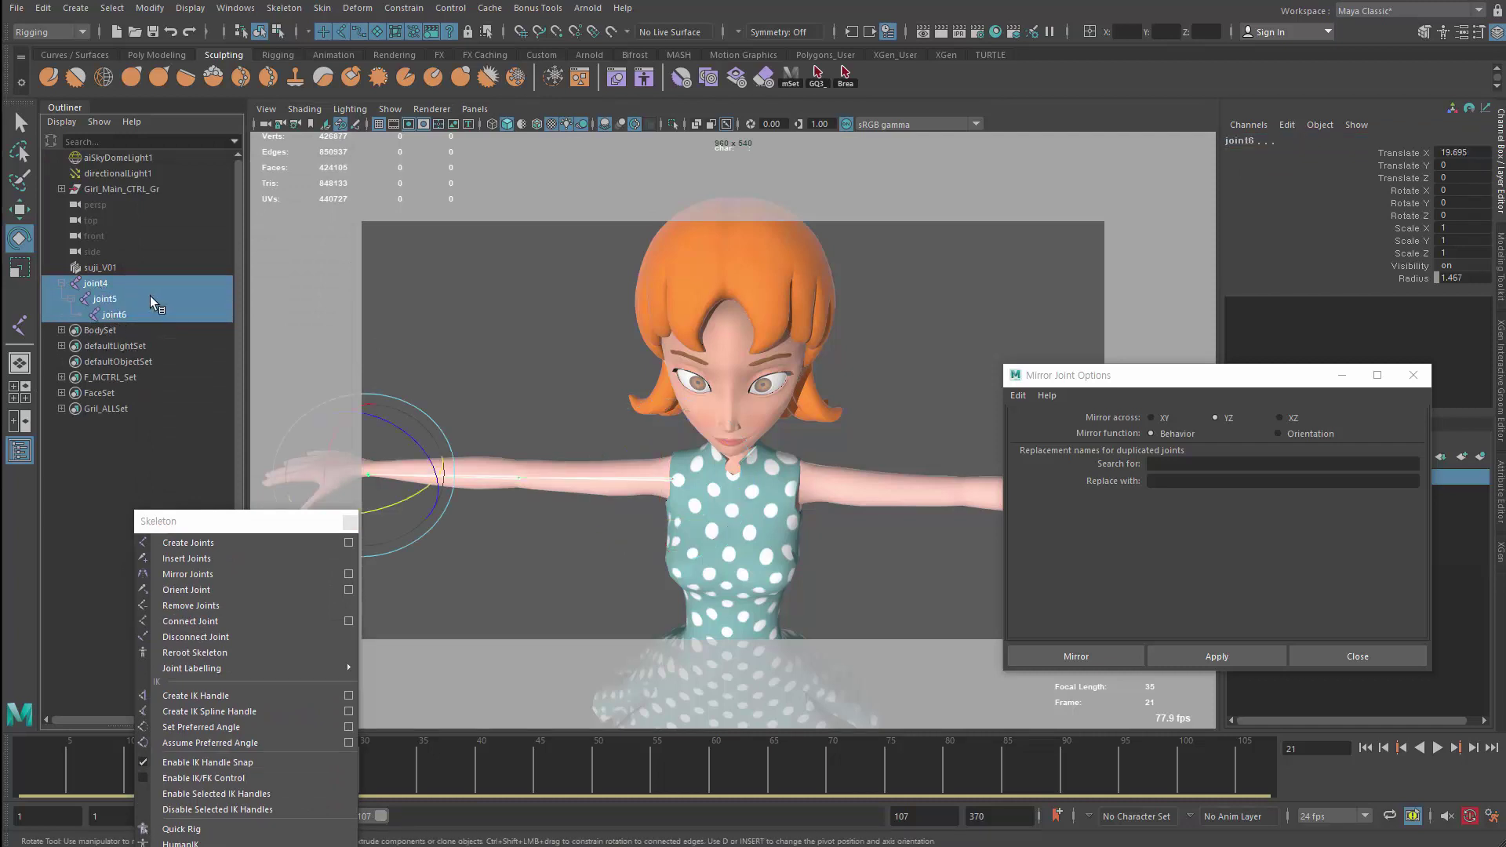
left_click(151, 10)
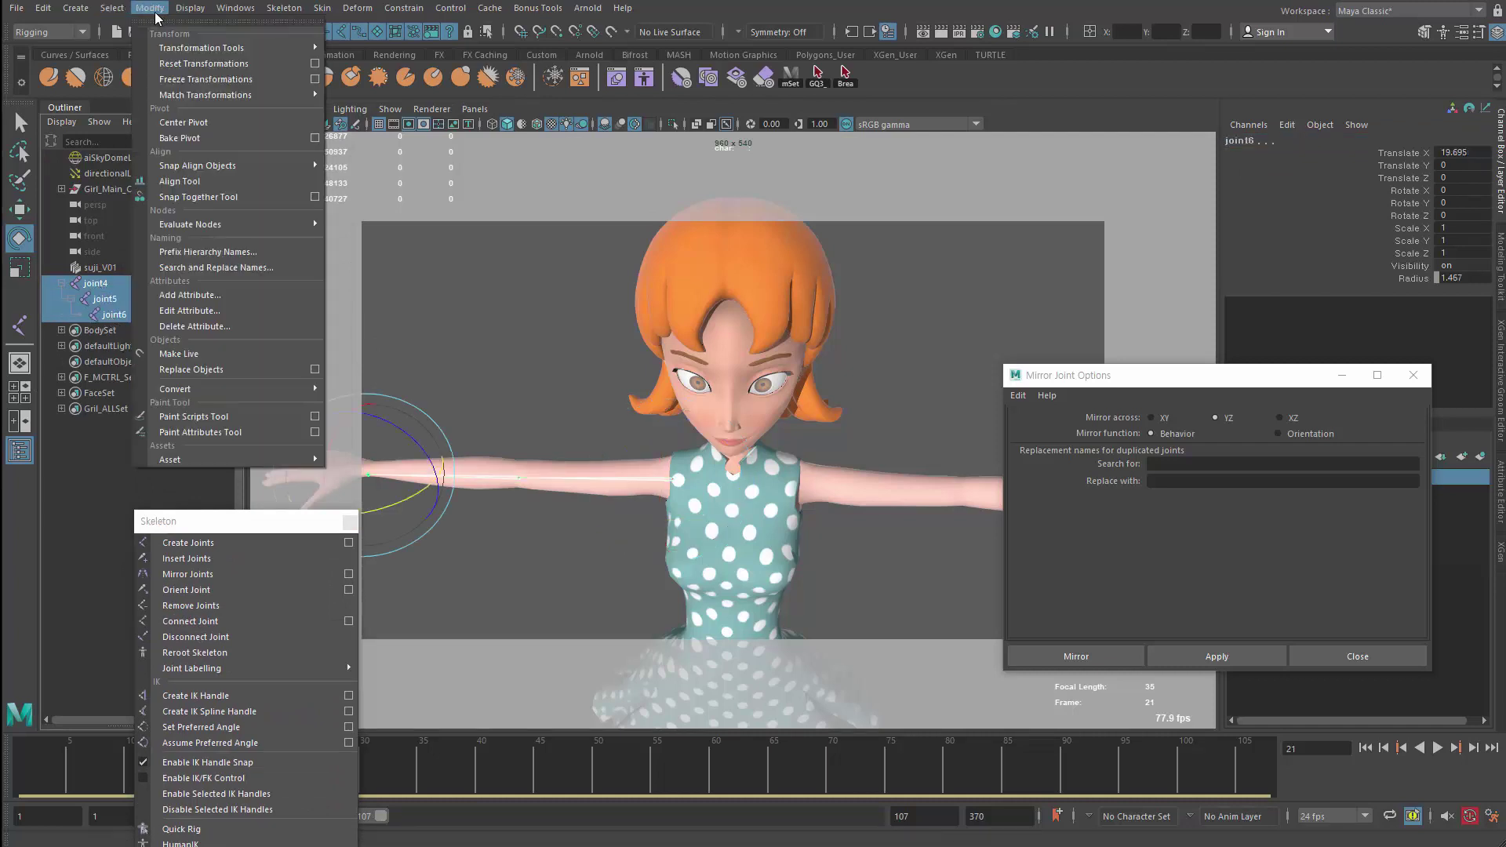
Apply Prefix Hierarchy Names with R_ to get R_joint4, R_joint5 and R_joint6
left_click(240, 259)
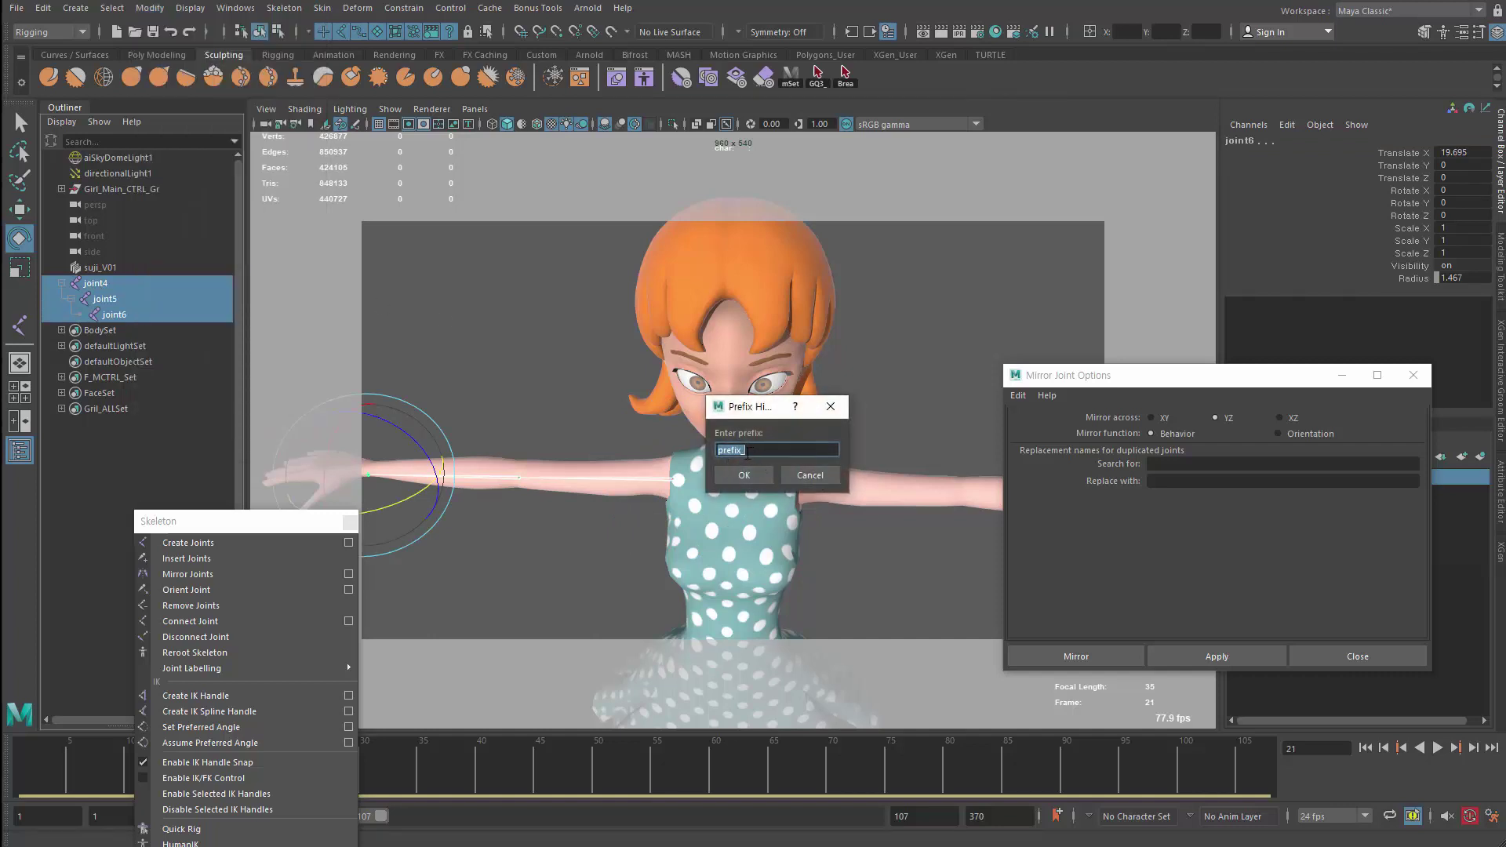
type("R_")
type("R")
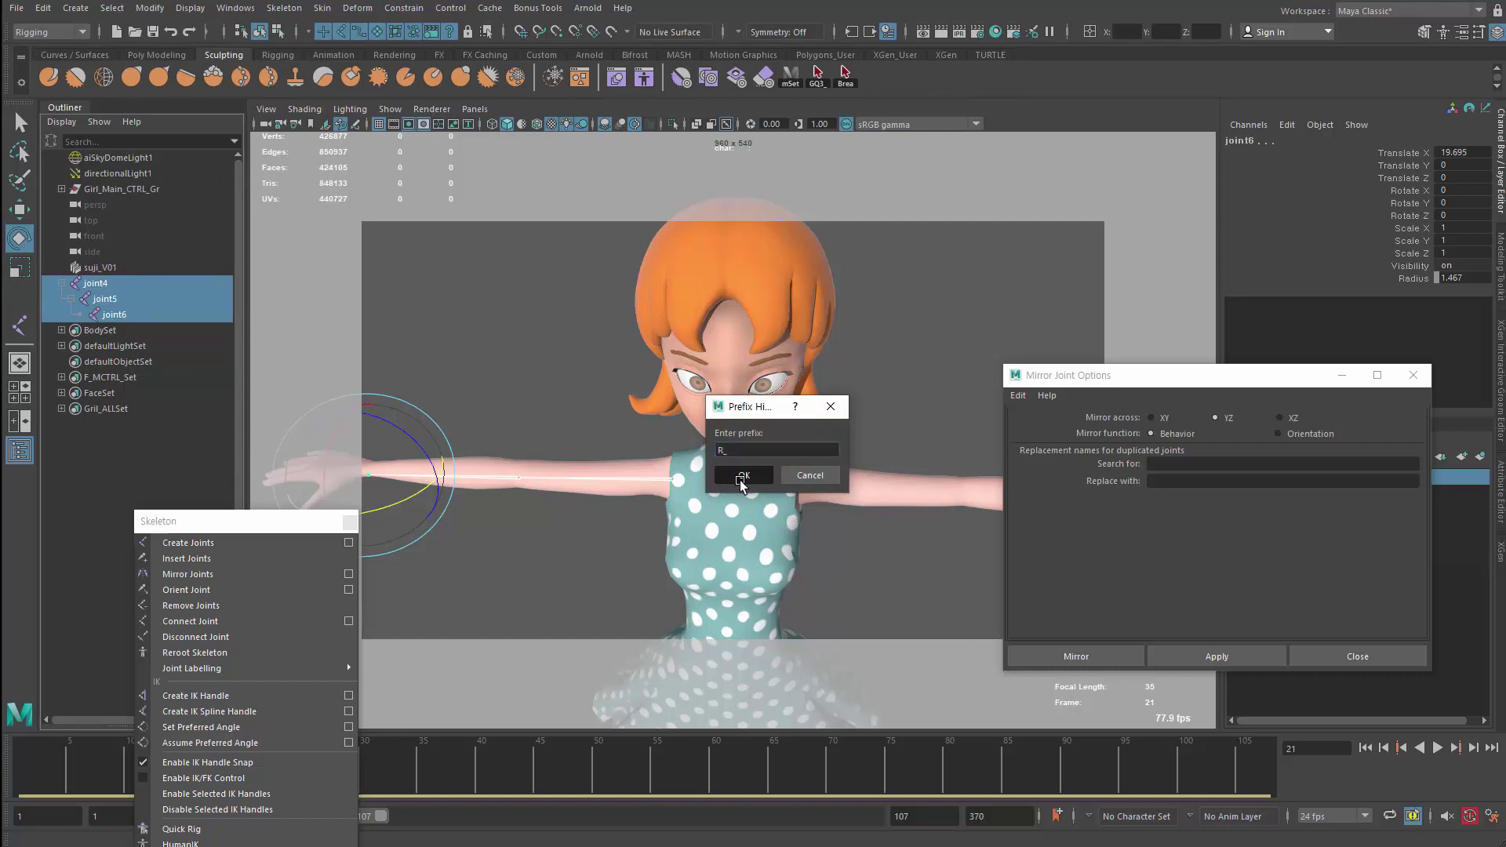
left_click(741, 475)
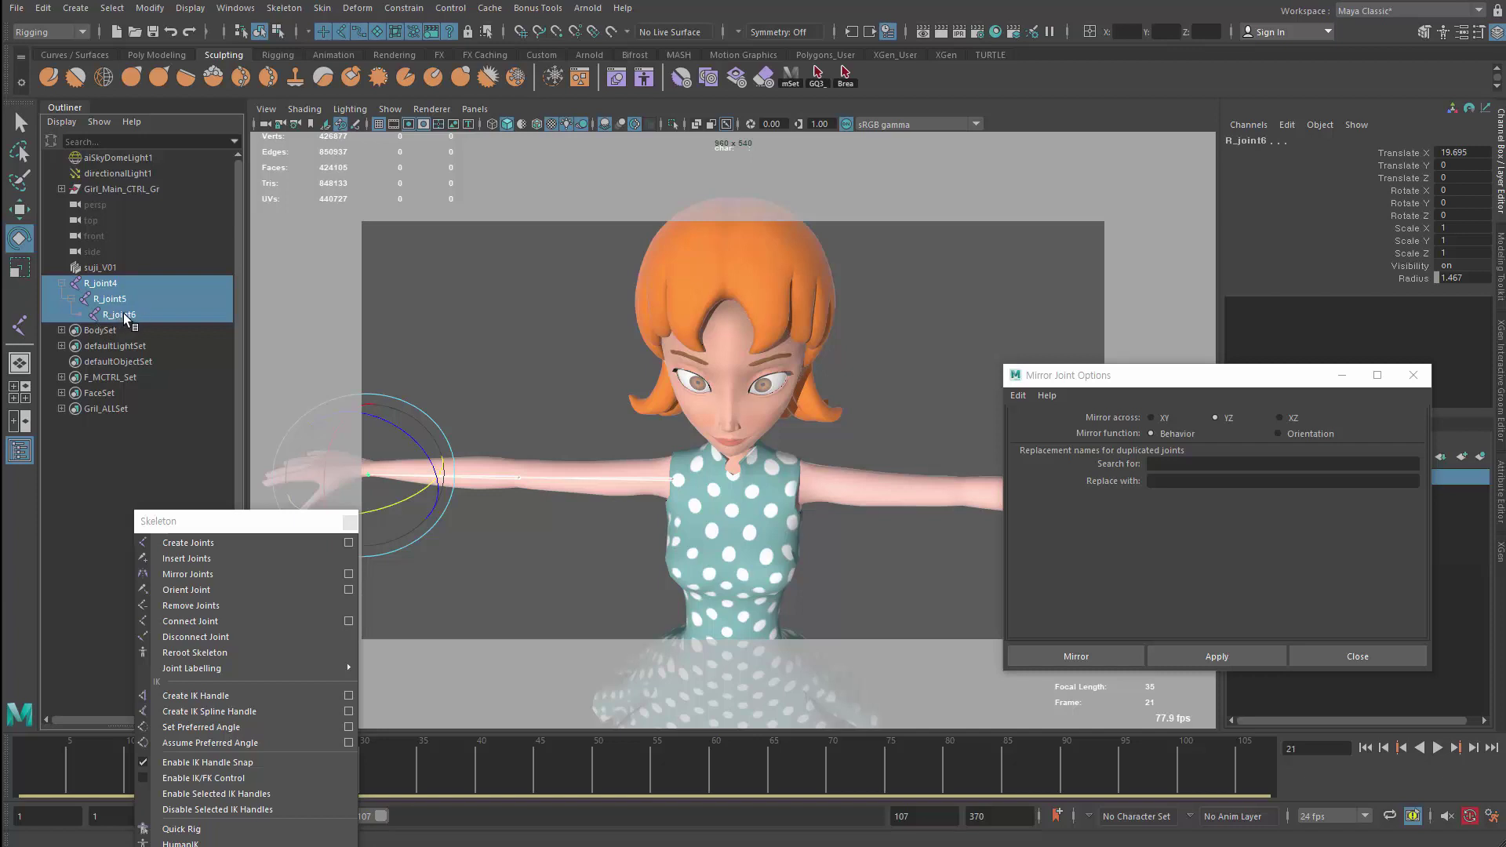
Mirror R_joint4 across YZ, replacing R with L in the new joint names
left_click(1193, 470)
type("R")
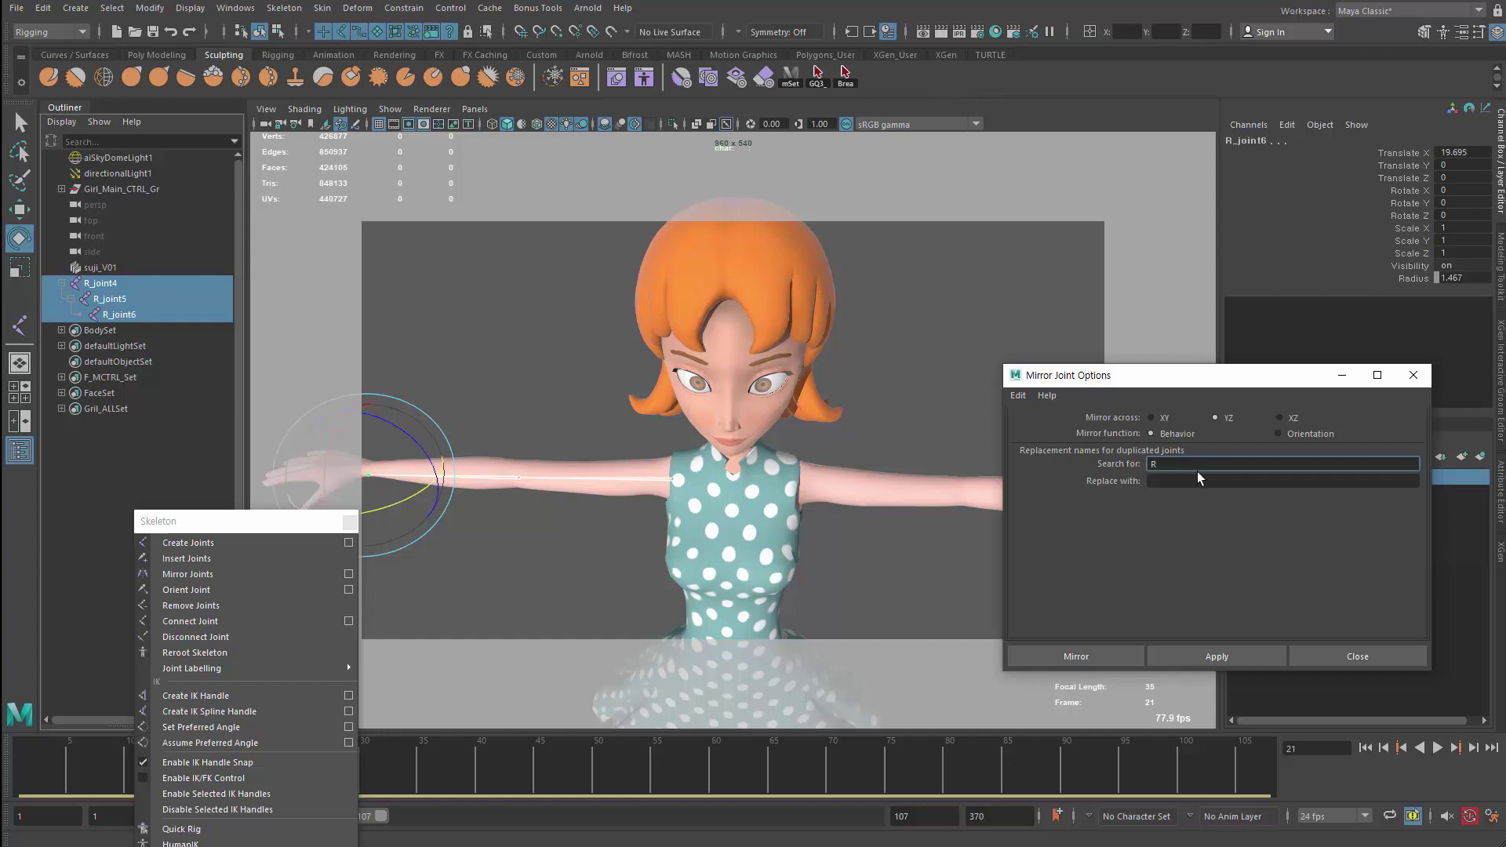
left_click(1194, 481)
type("L")
key("Return")
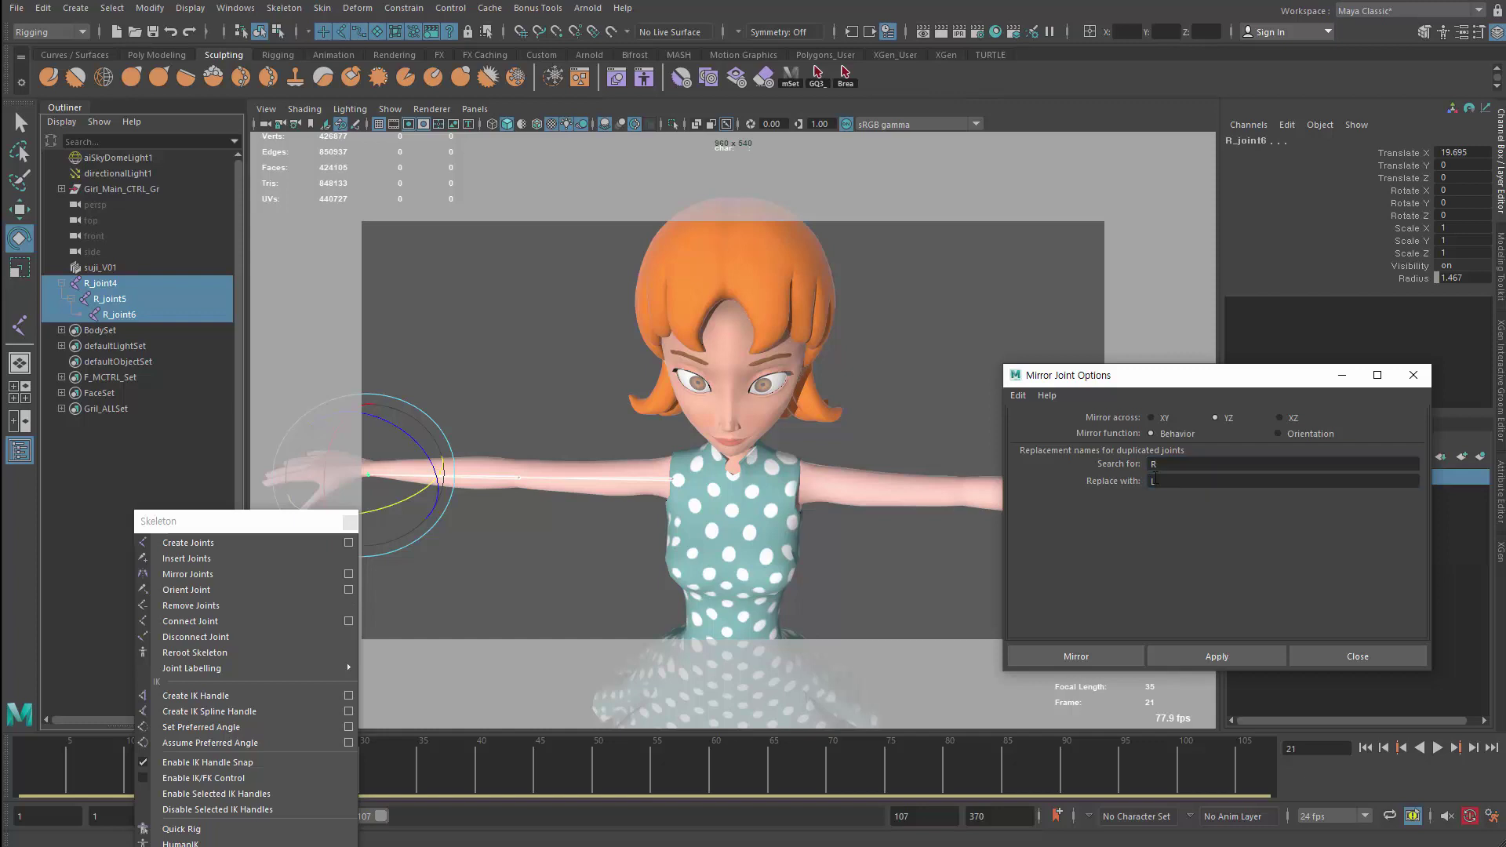
left_click(580, 476)
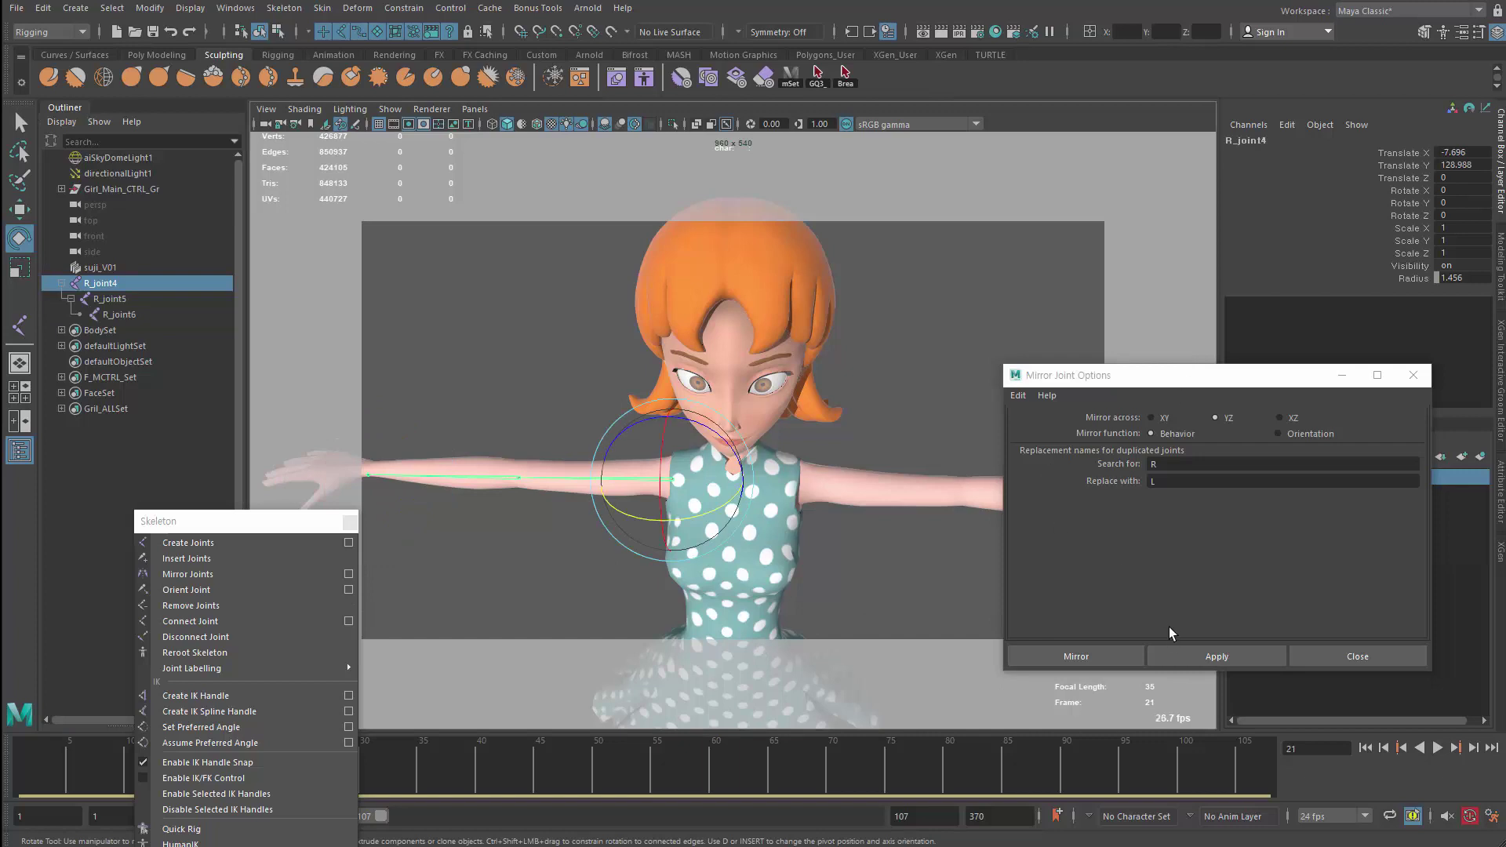
left_click(1194, 659)
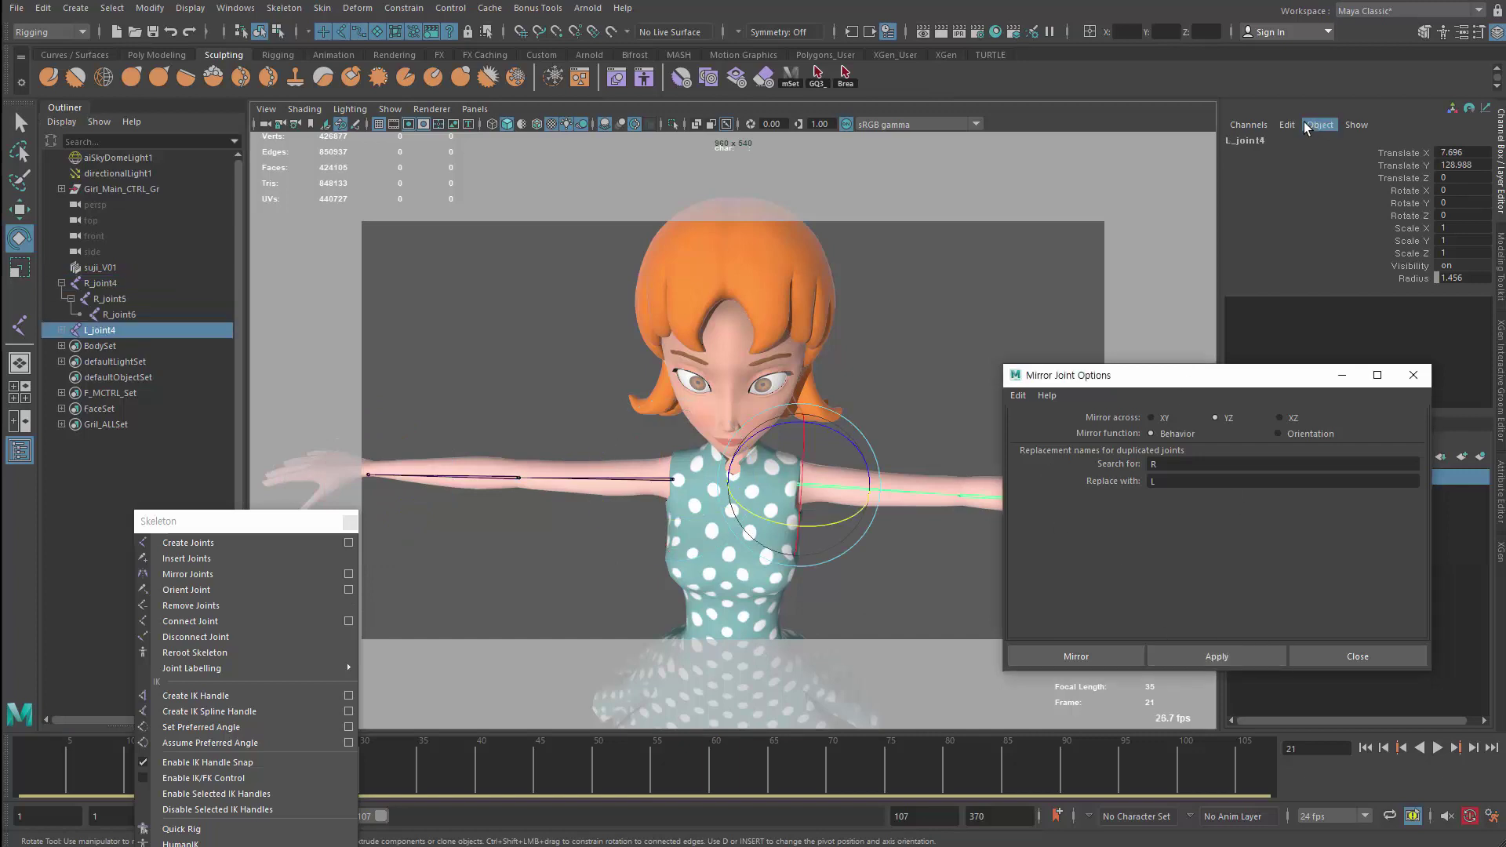
Inspect the L_joint4–L_joint6 chain, close Mirror options, and show L_joint4's attributes
left_click(62, 330)
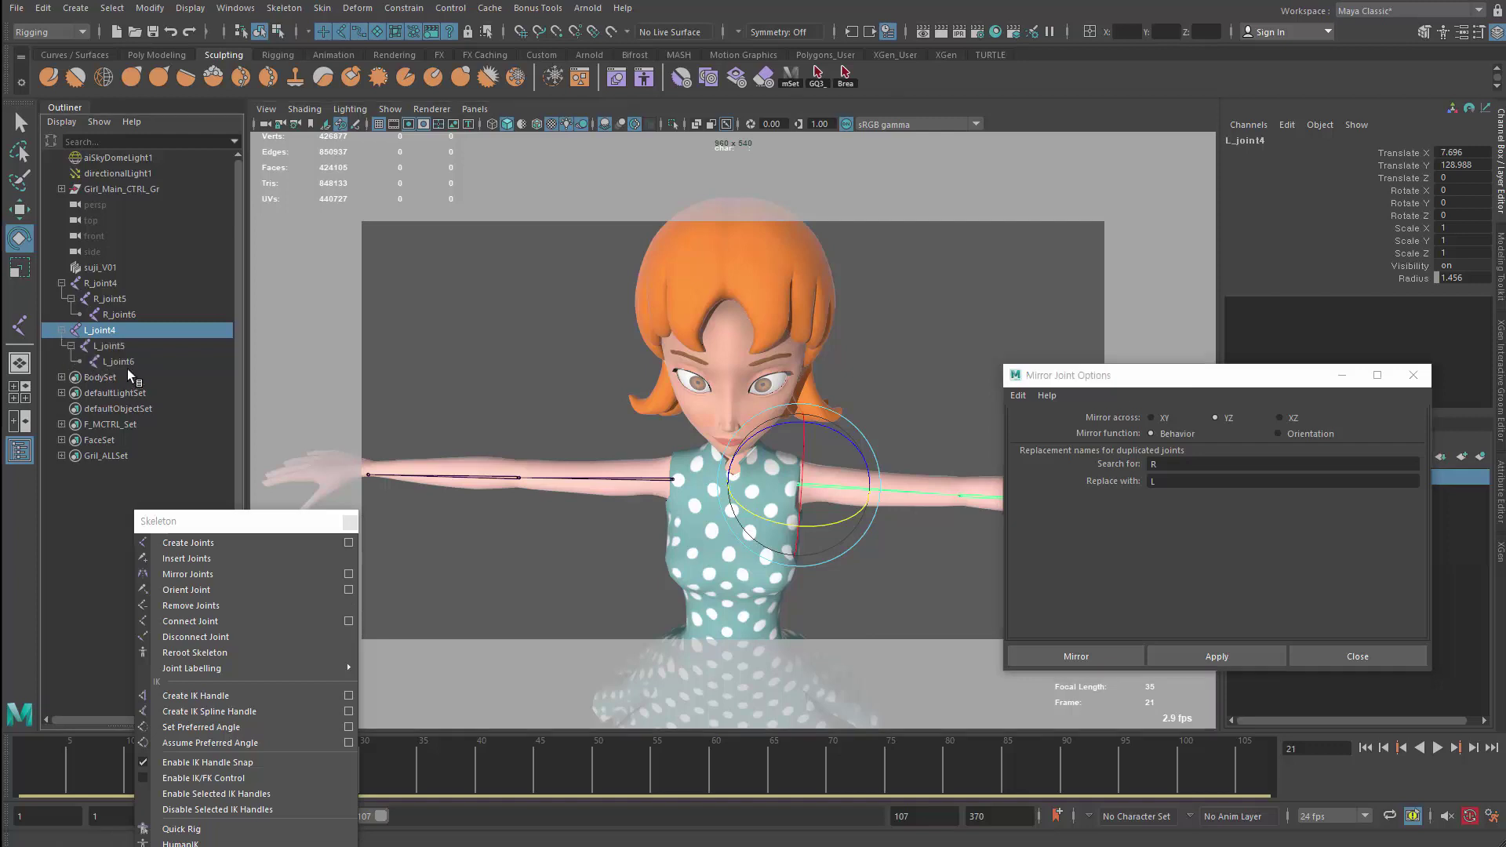
left_click(119, 359, "shift")
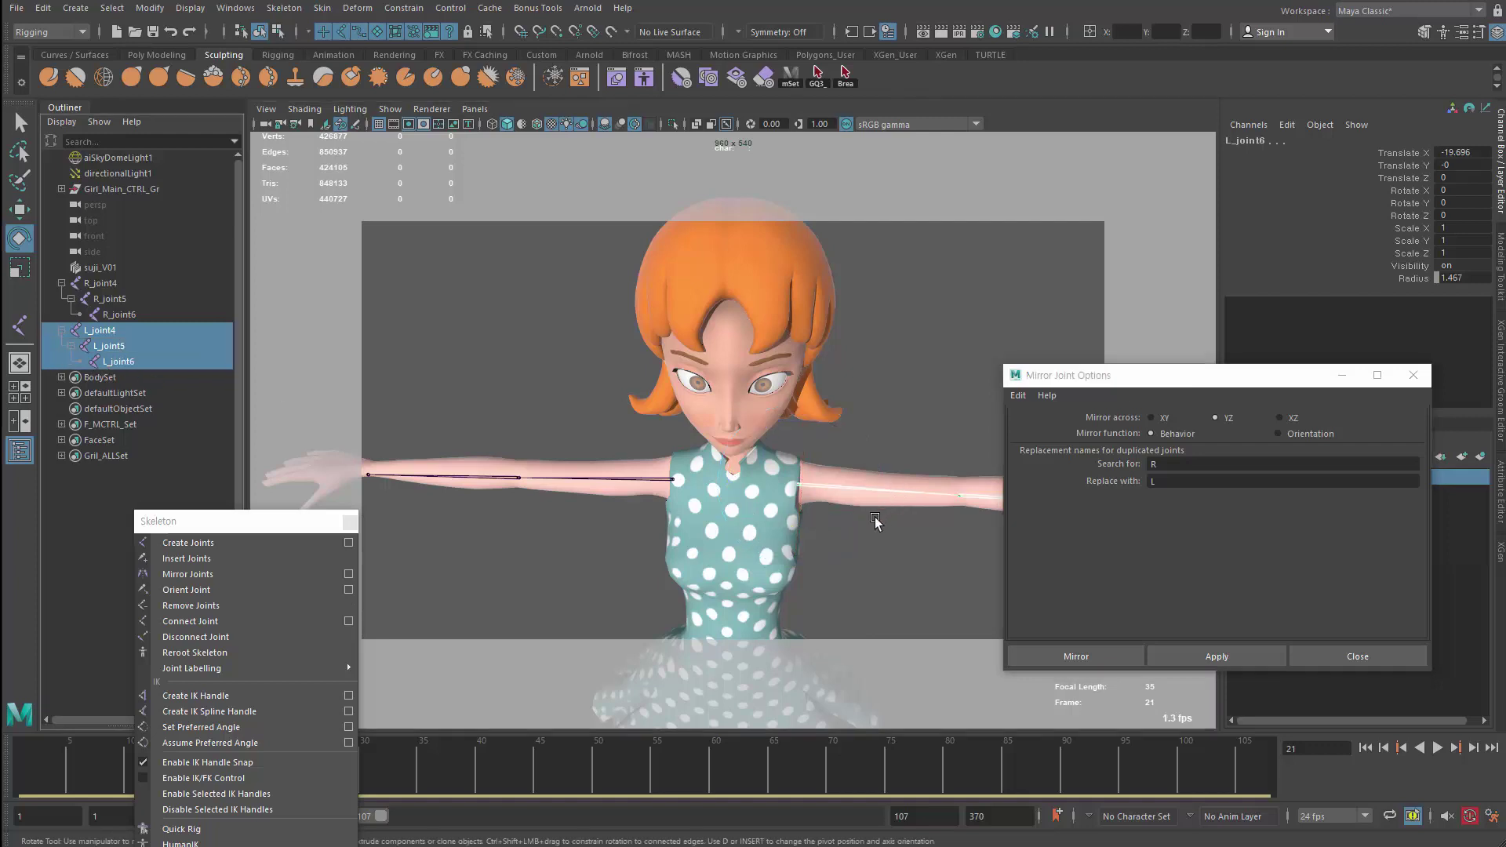
left_click(793, 491)
left_click(1342, 375)
key("ctrl+a")
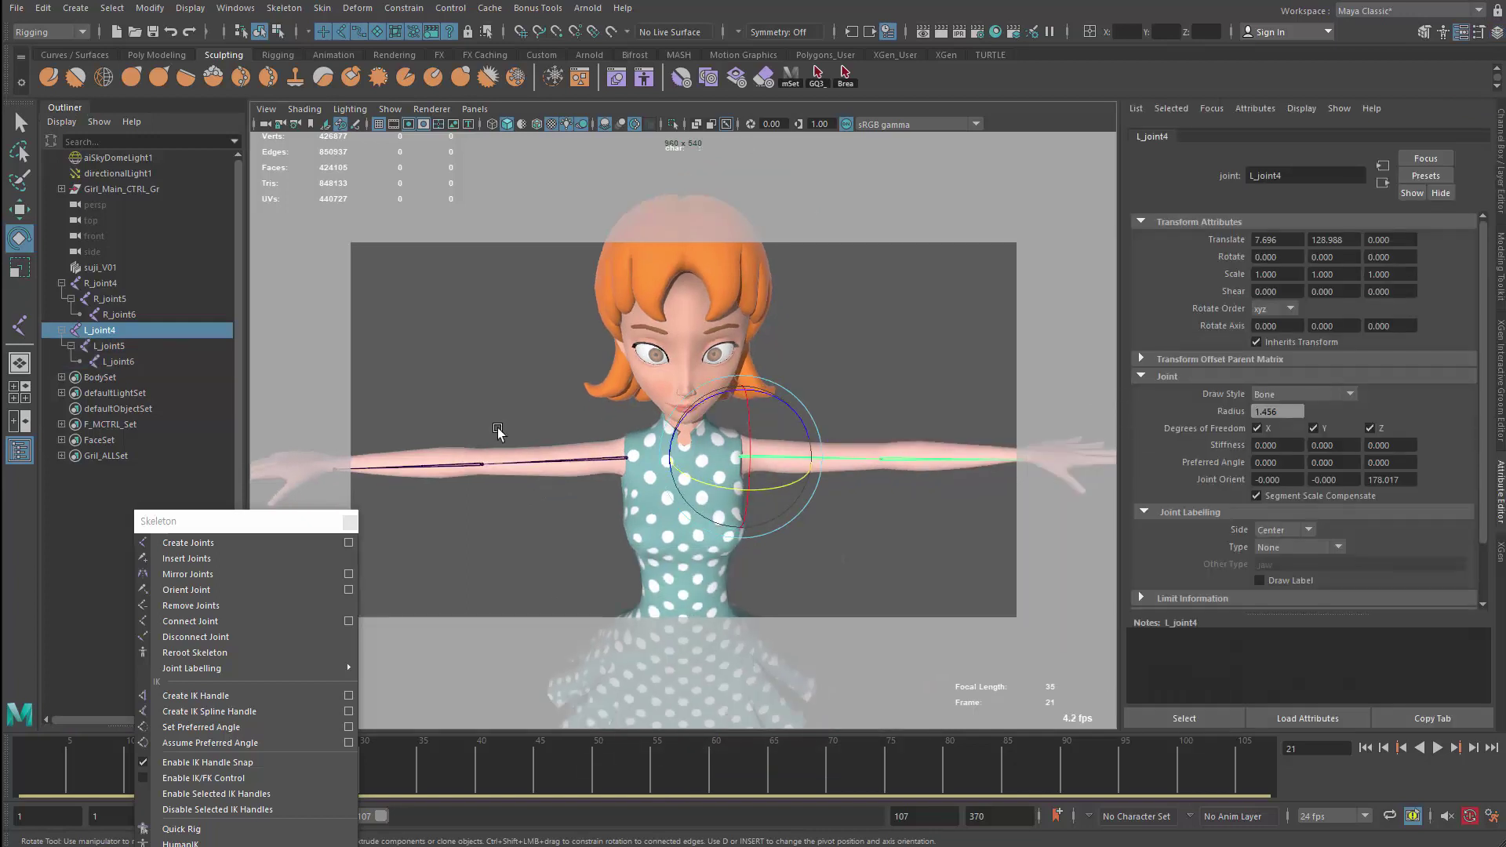
left_click(532, 451)
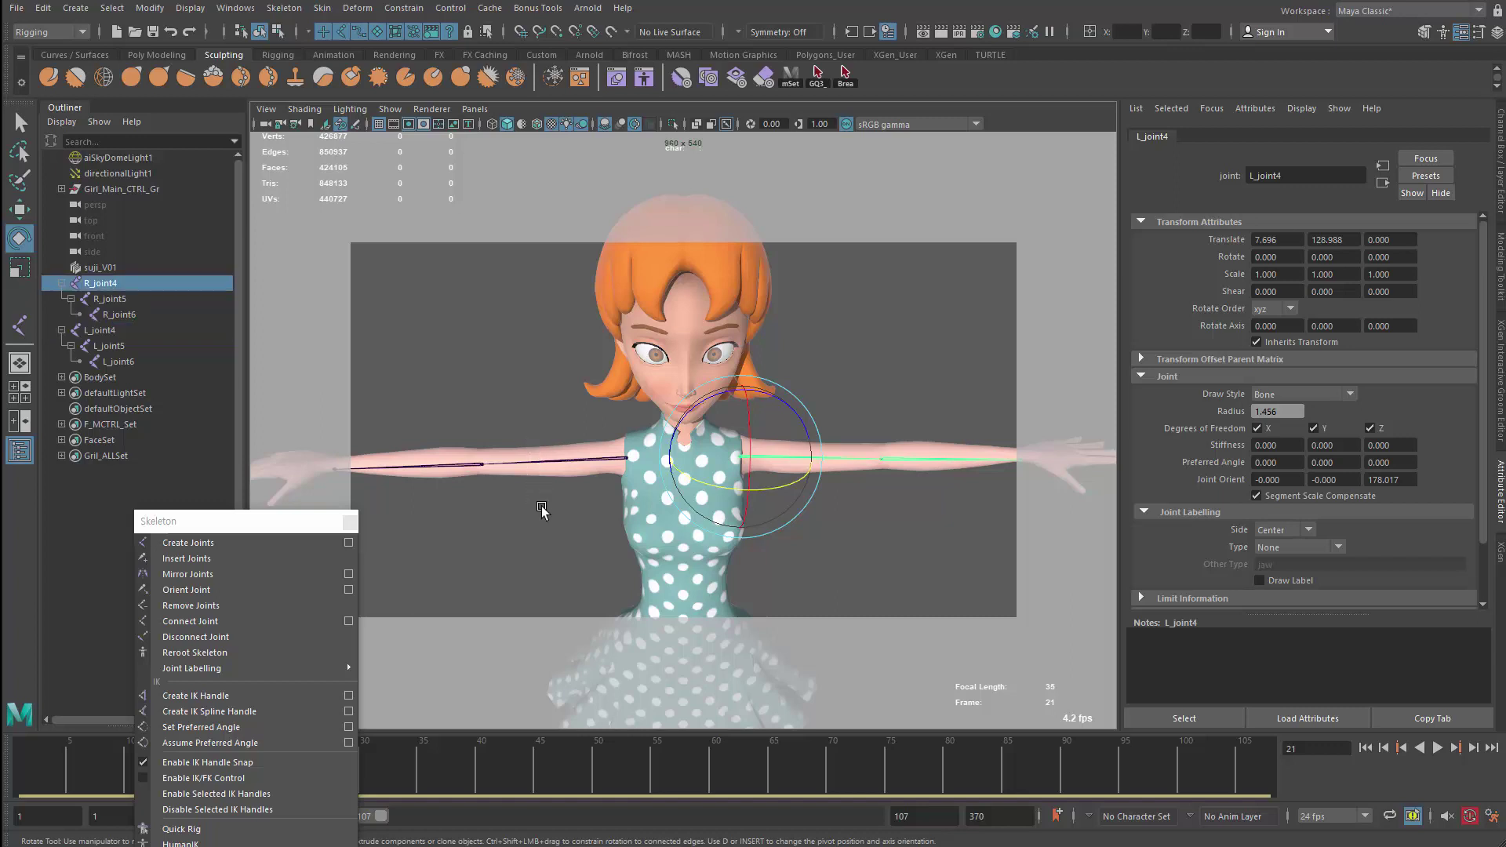
left_click(1345, 475)
left_click(820, 454)
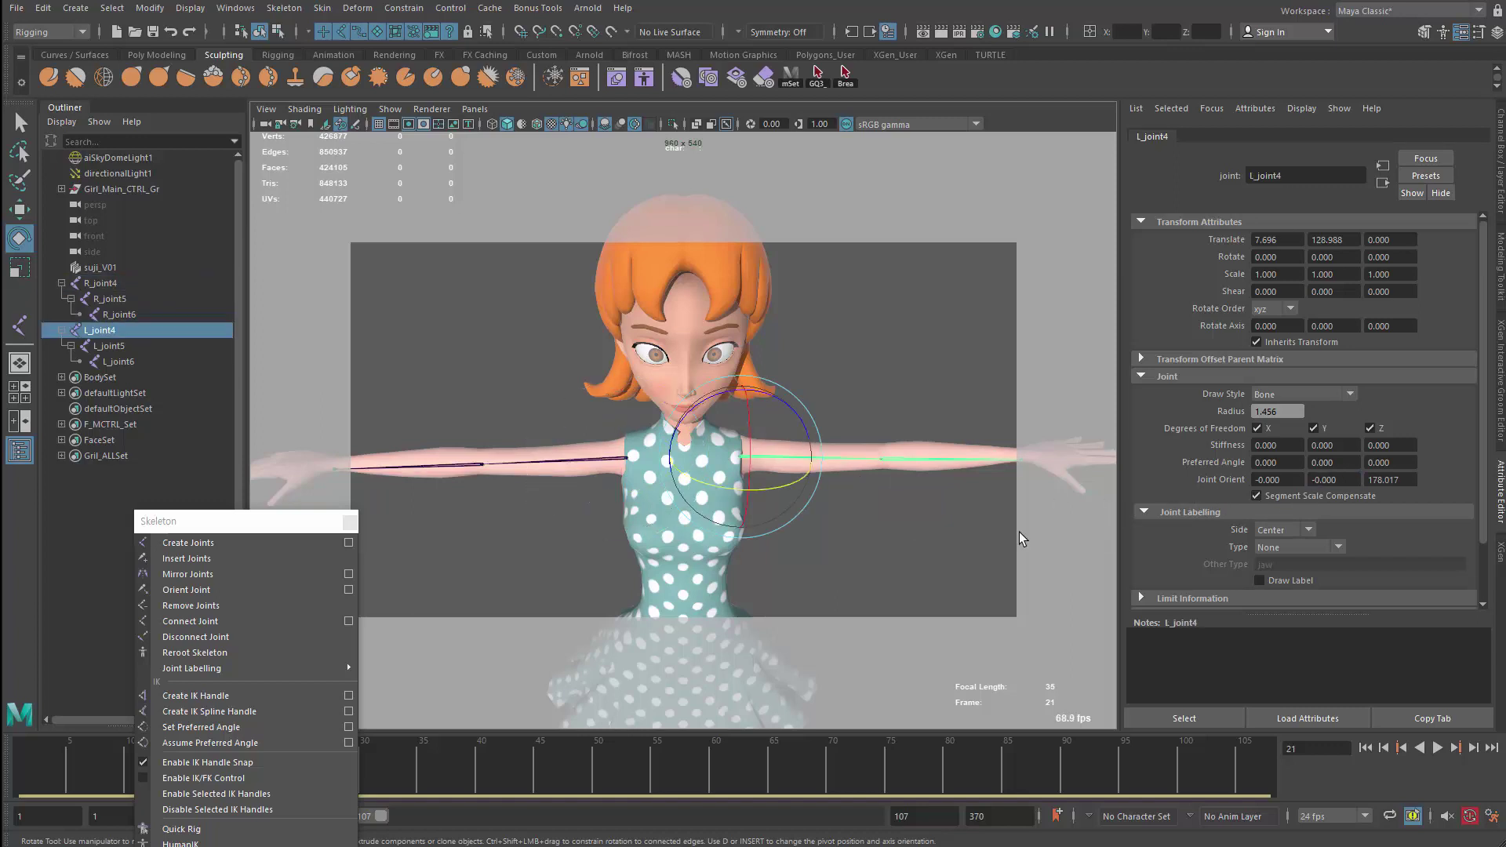
double_click(1325, 479)
key("Tab")
left_click(1278, 258)
key("Tab")
key("Tab")
left_click(1399, 484)
left_click(1278, 480)
key("Tab")
key("Tab")
Show the Channel Box/Layer Editor and check R_joint4 and L_joint4 in the viewport
left_click(1499, 197)
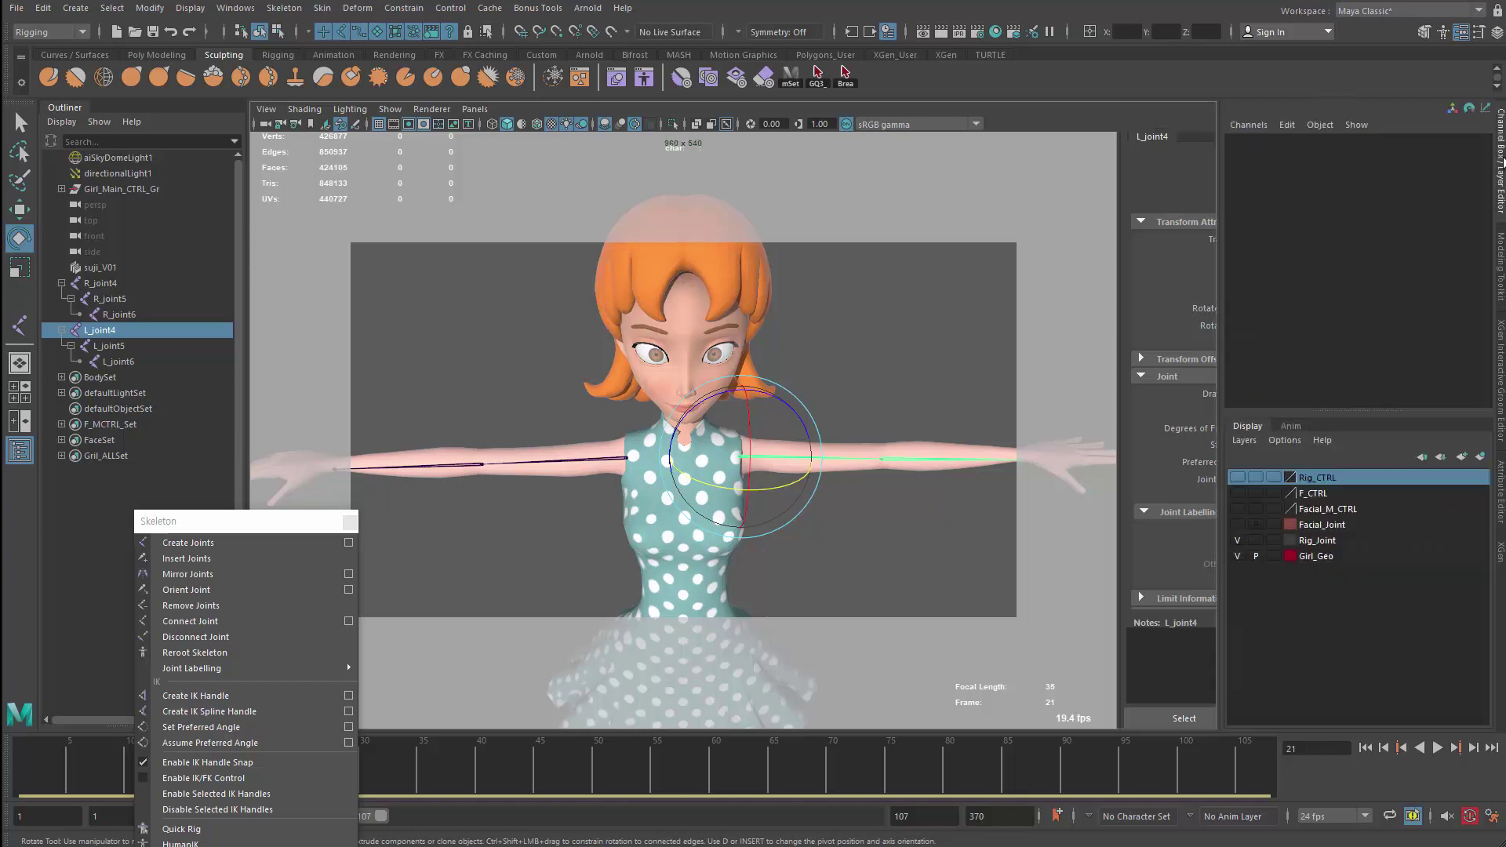
left_click_drag(1407, 191, 1412, 223)
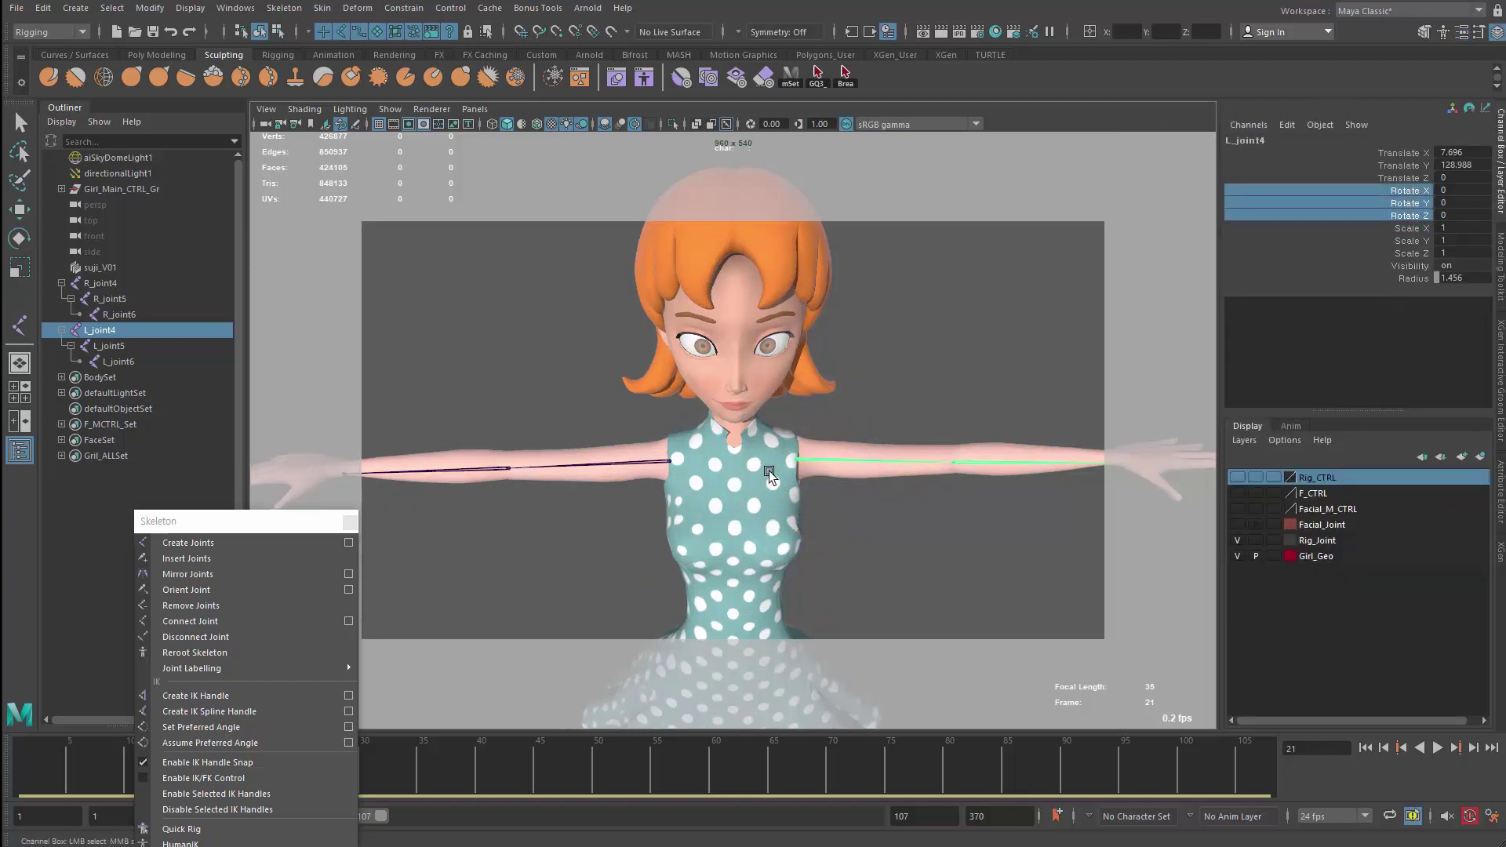
left_click_drag(870, 427, 866, 511)
left_click(632, 461)
left_click(847, 455)
left_click(579, 381)
Switch to Rotate, reposition the floating Skeleton commands, recheck both shoulder joints, and deselect
key("e")
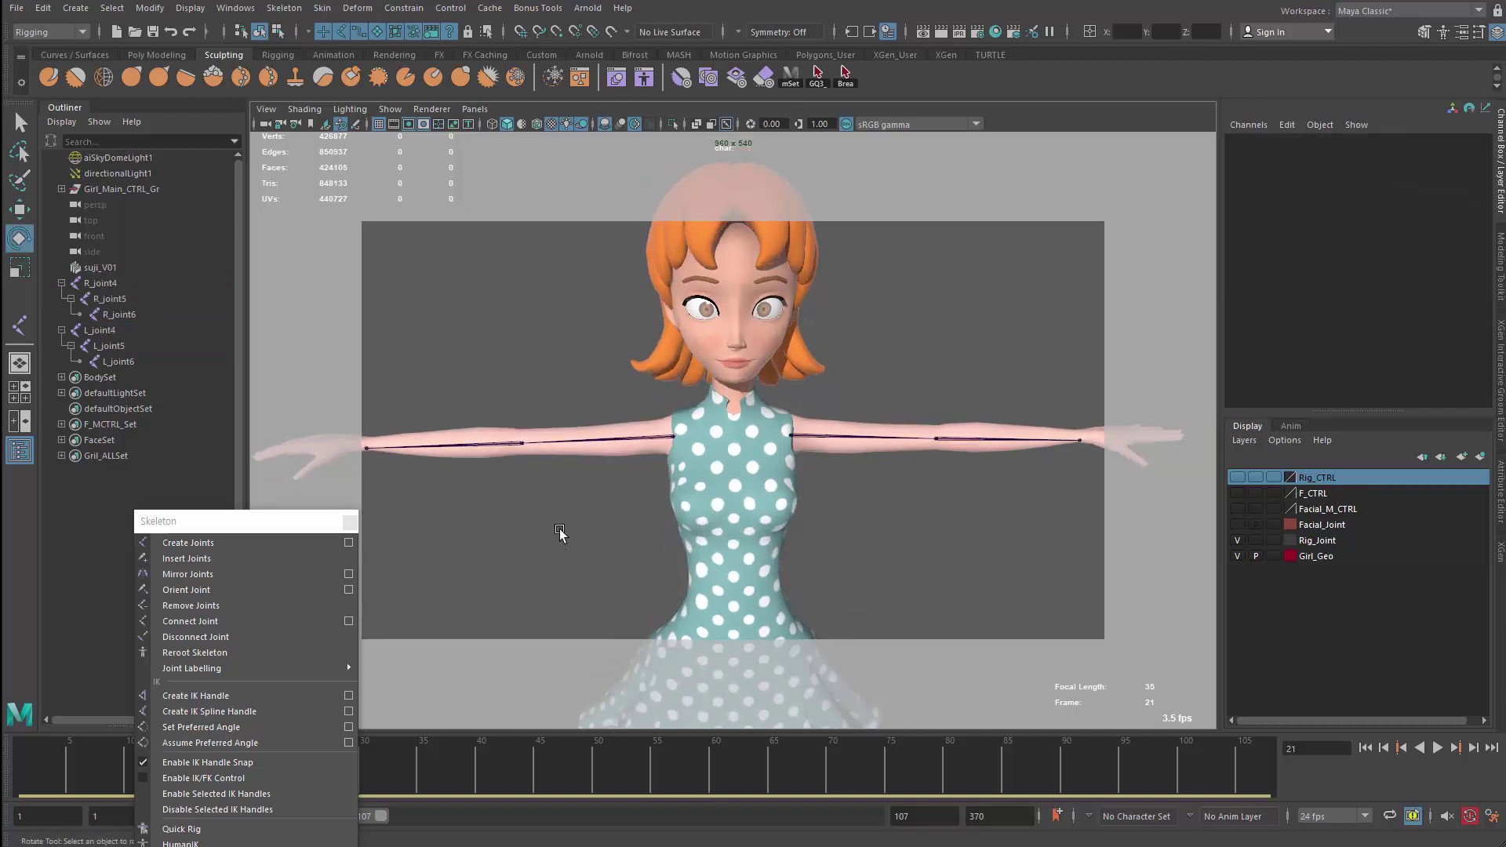
left_click_drag(245, 528, 238, 389)
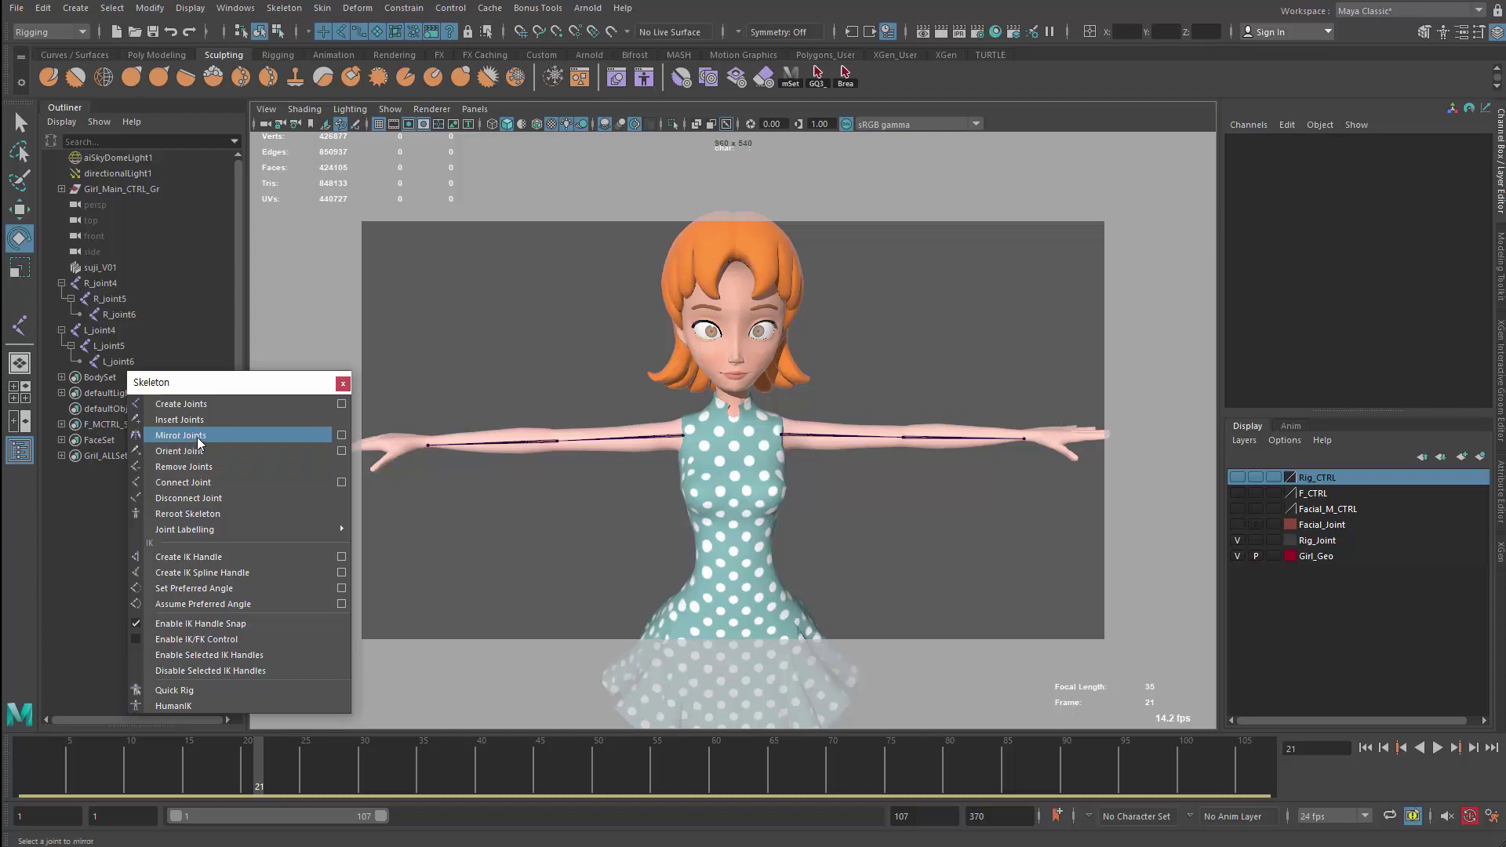
left_click_drag(602, 497, 589, 510, "alt")
left_click(623, 433)
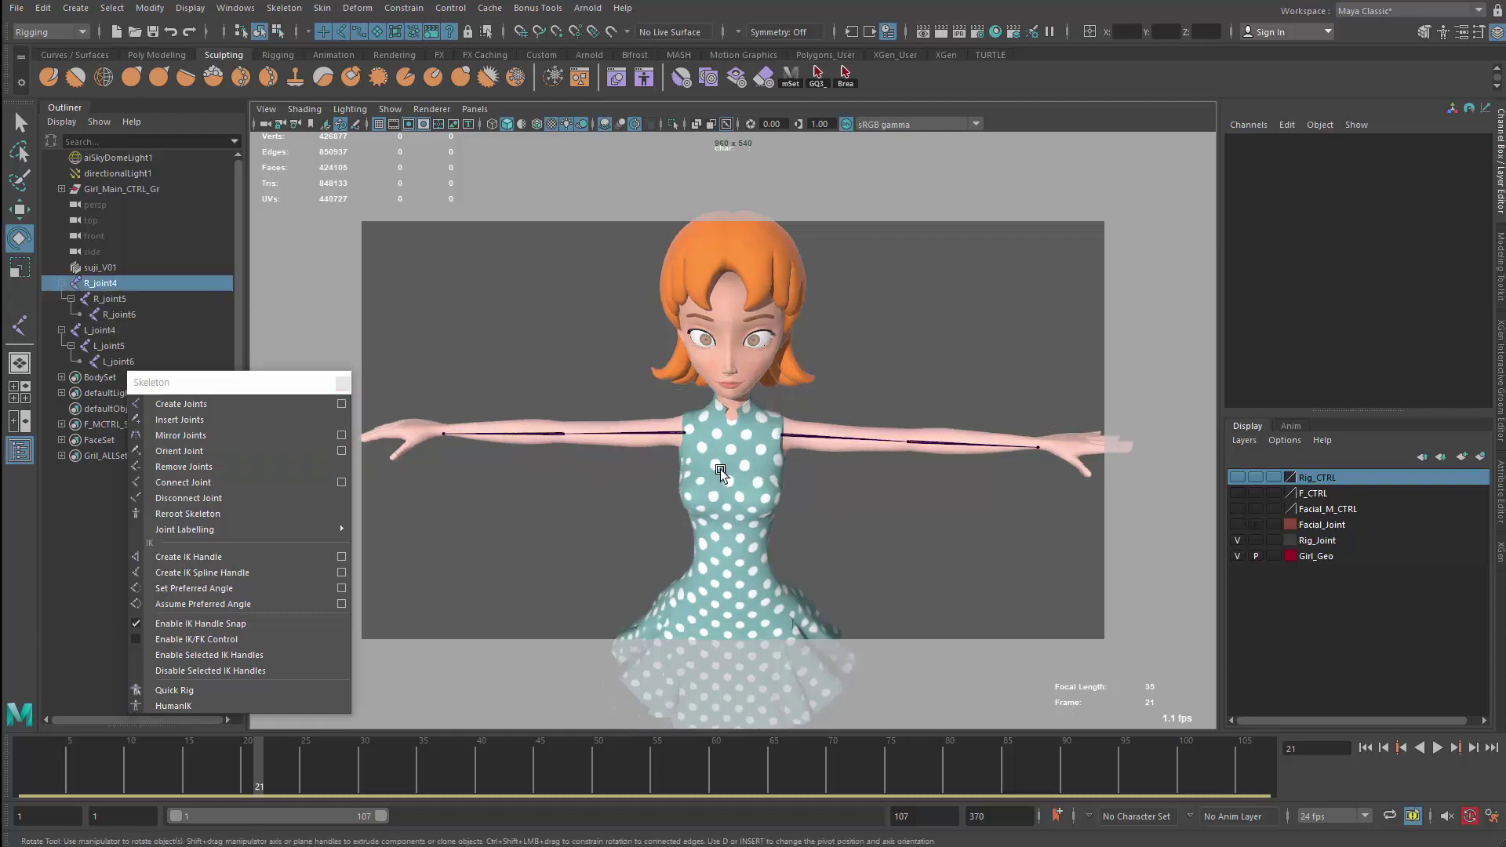
left_click(829, 439)
left_click(589, 546)
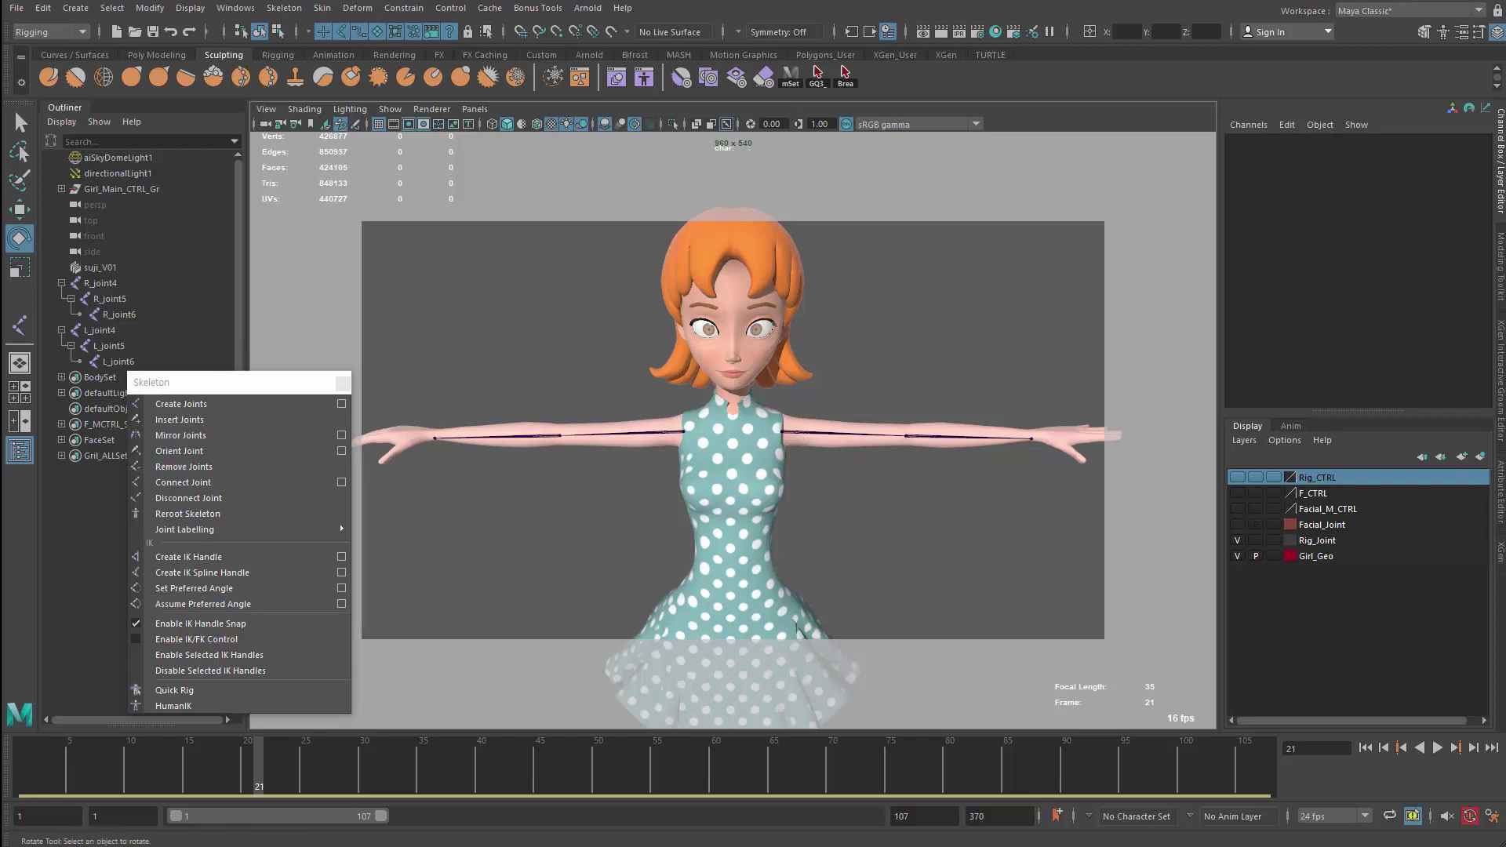
scroll(596, 510, "down", 4)
scroll(596, 515, "down", 2)
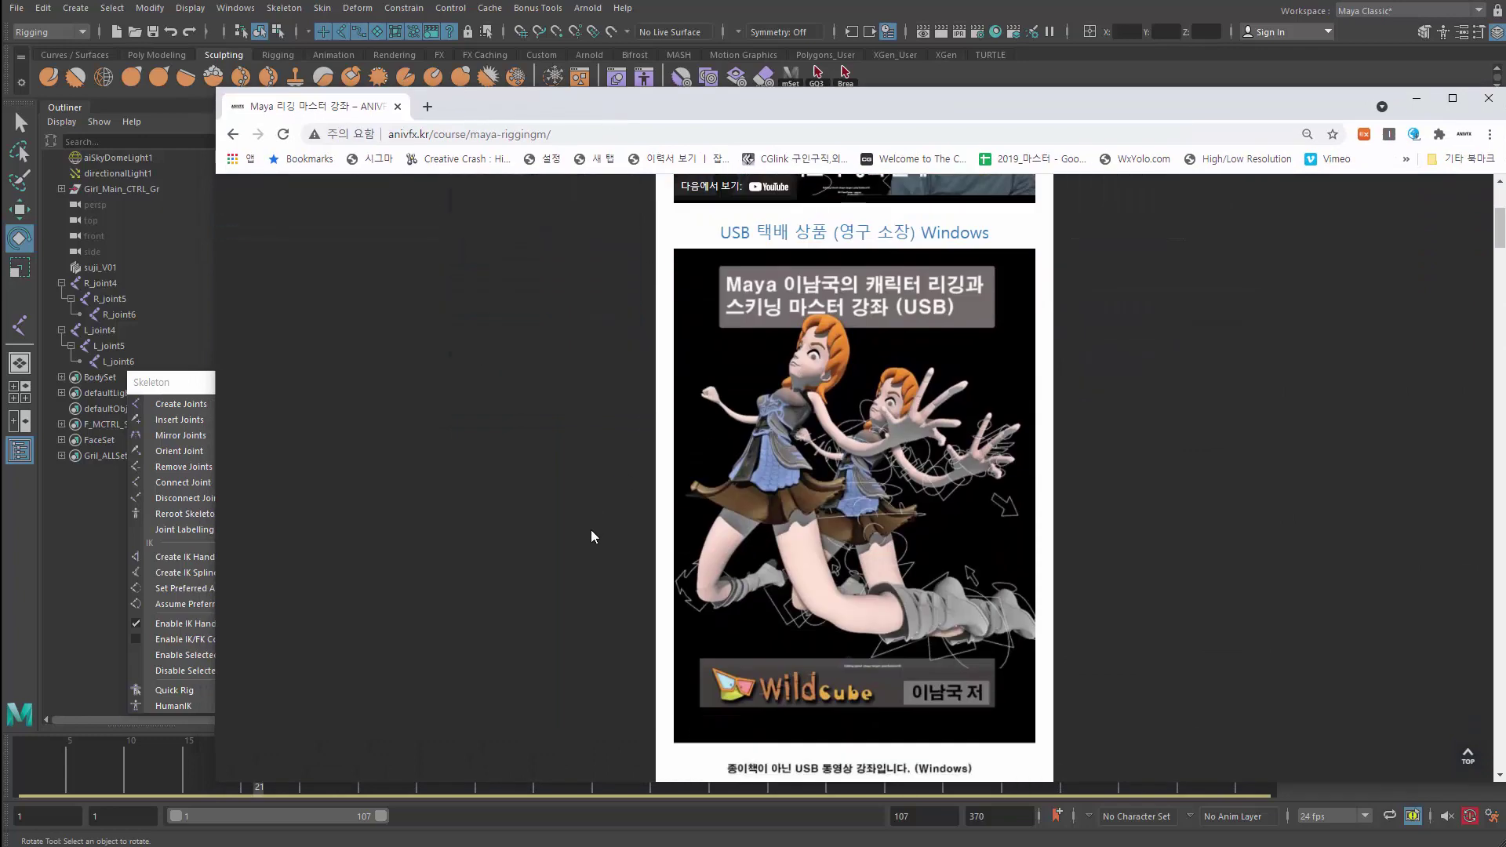
scroll(586, 541, "down", 3)
scroll(584, 543, "up", 3)
scroll(584, 543, "up", 3)
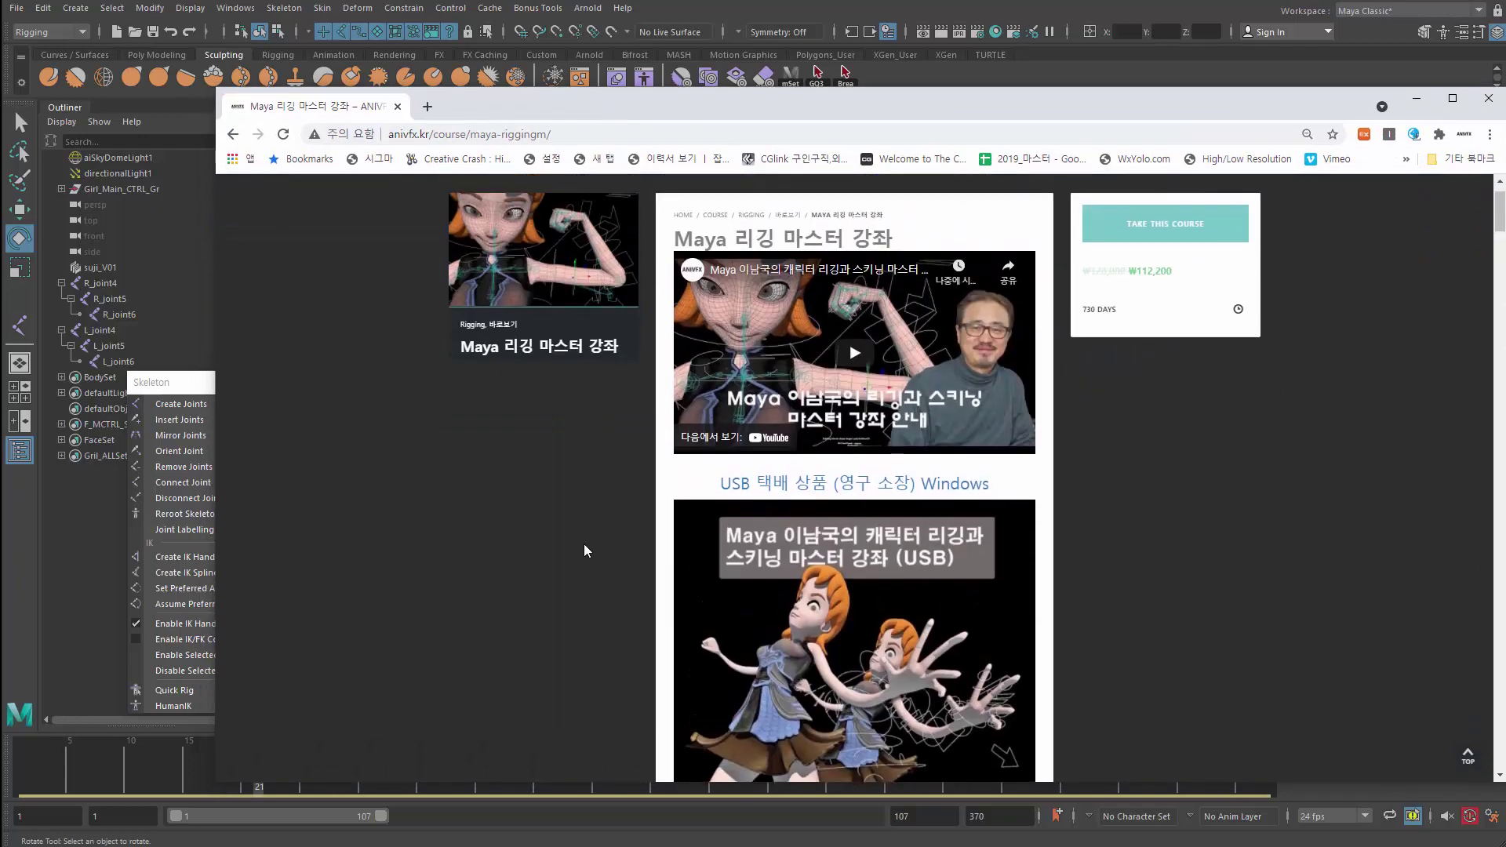
scroll(583, 544, "up", 1)
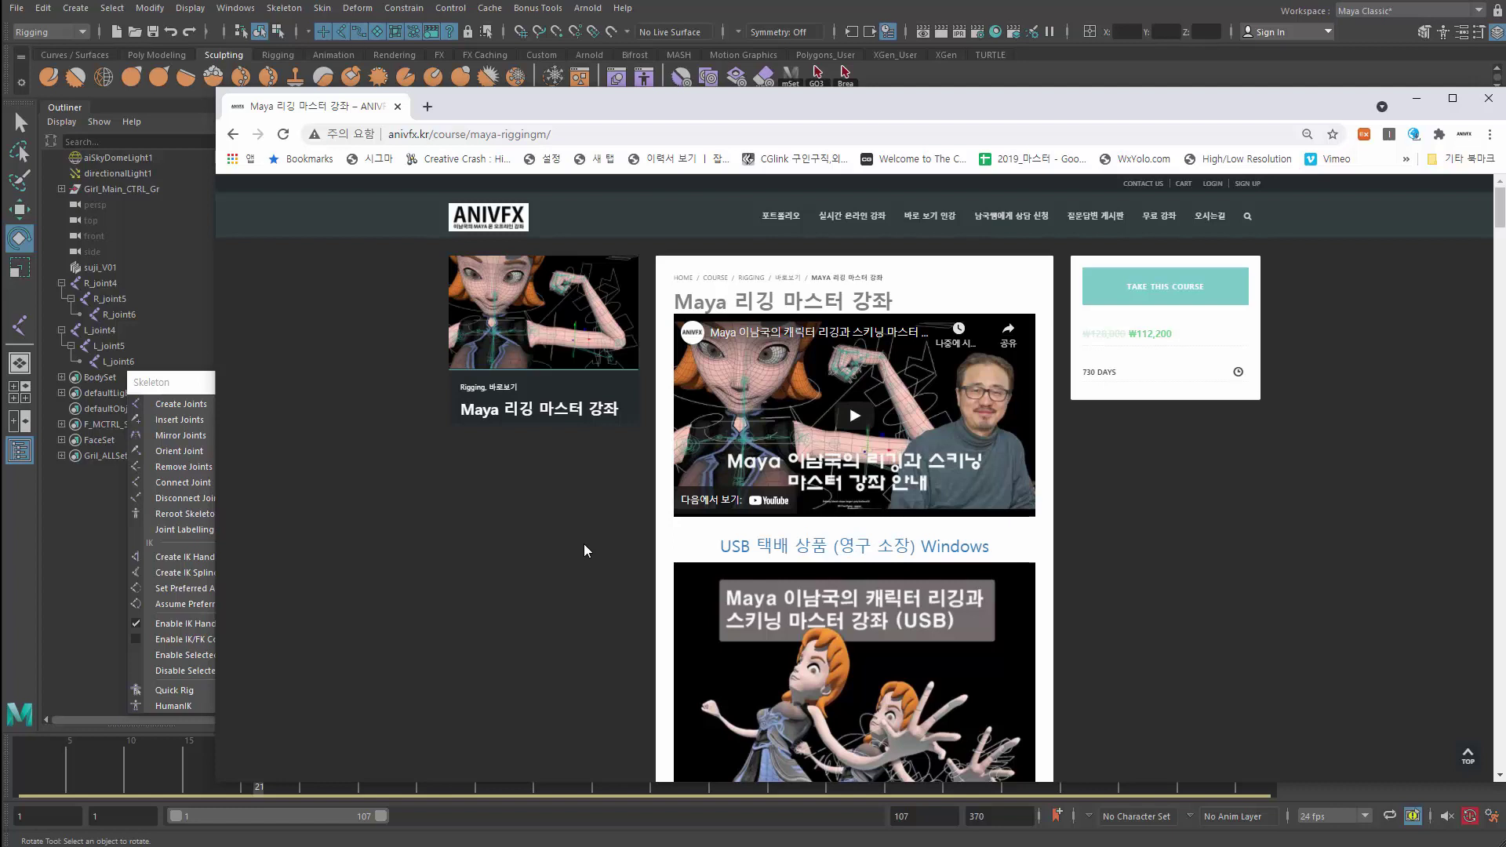
scroll(584, 543, "down", 1)
scroll(583, 544, "down", 2)
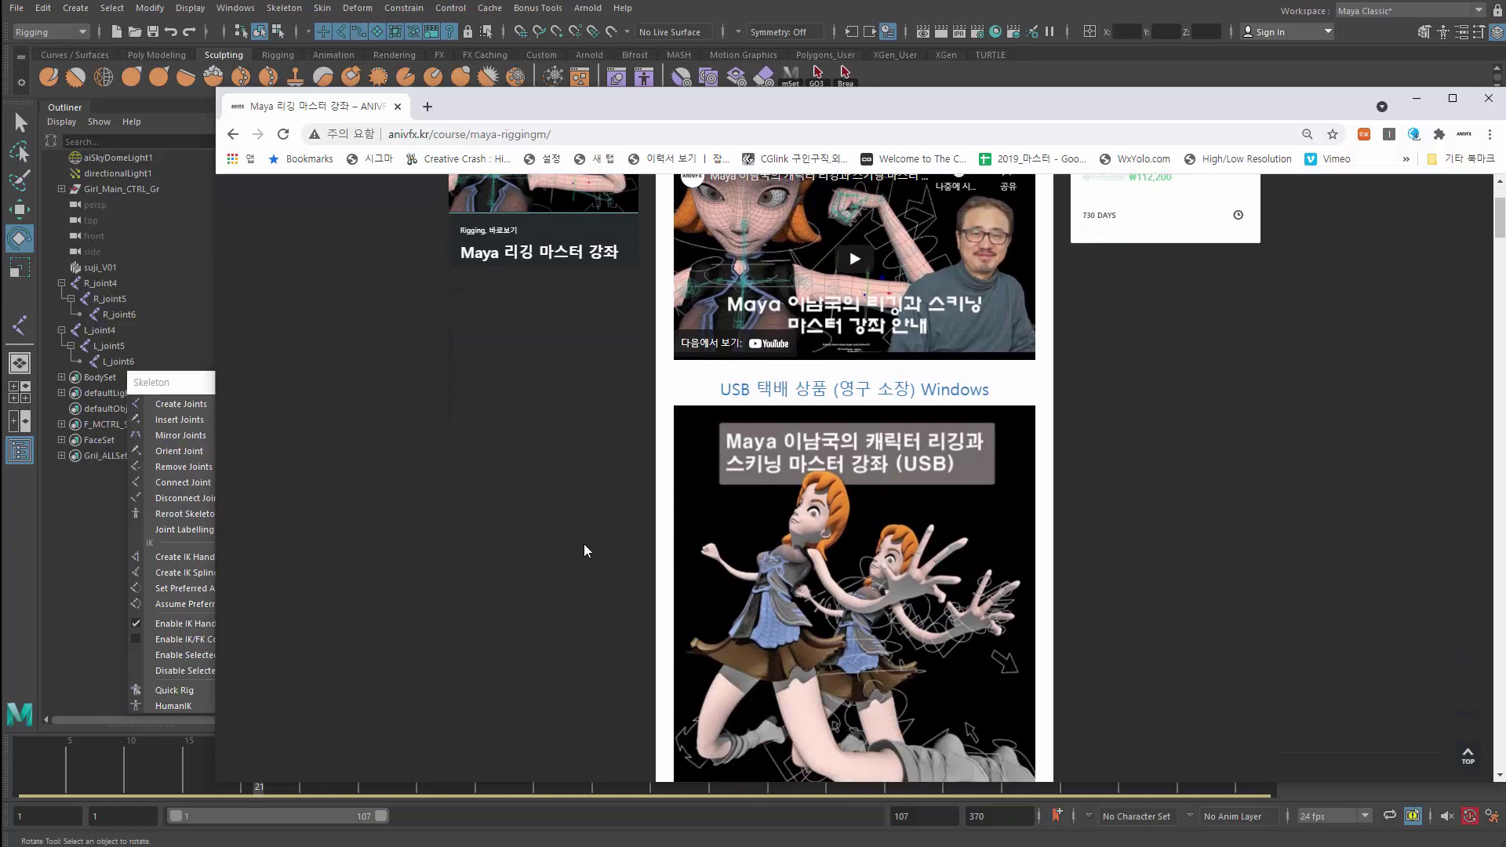
scroll(584, 544, "up", 3)
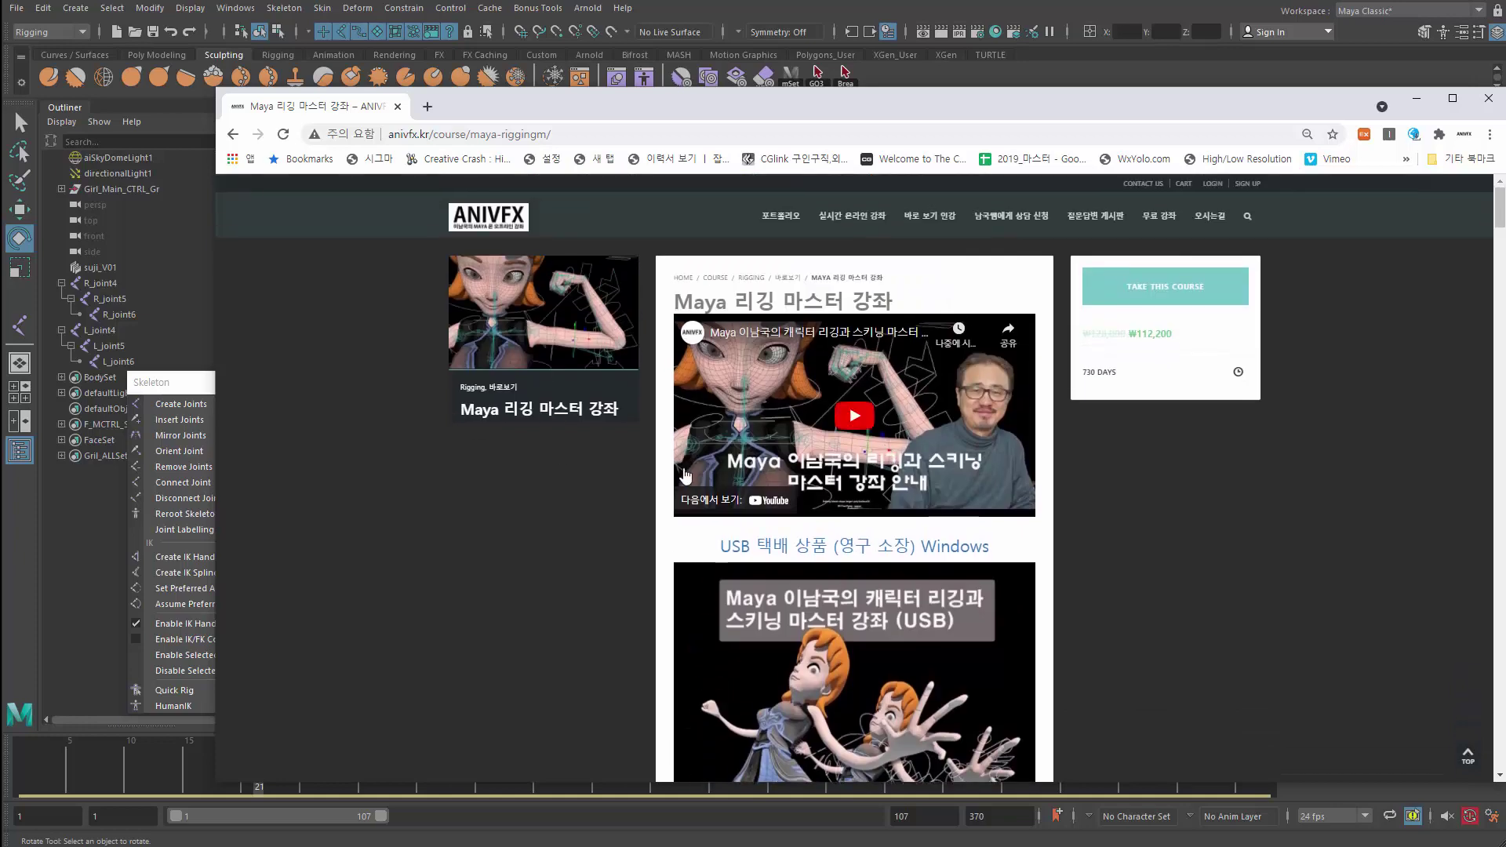
scroll(522, 584, "down", 1)
scroll(523, 582, "down", 7)
scroll(523, 582, "up", 3)
scroll(524, 581, "up", 2)
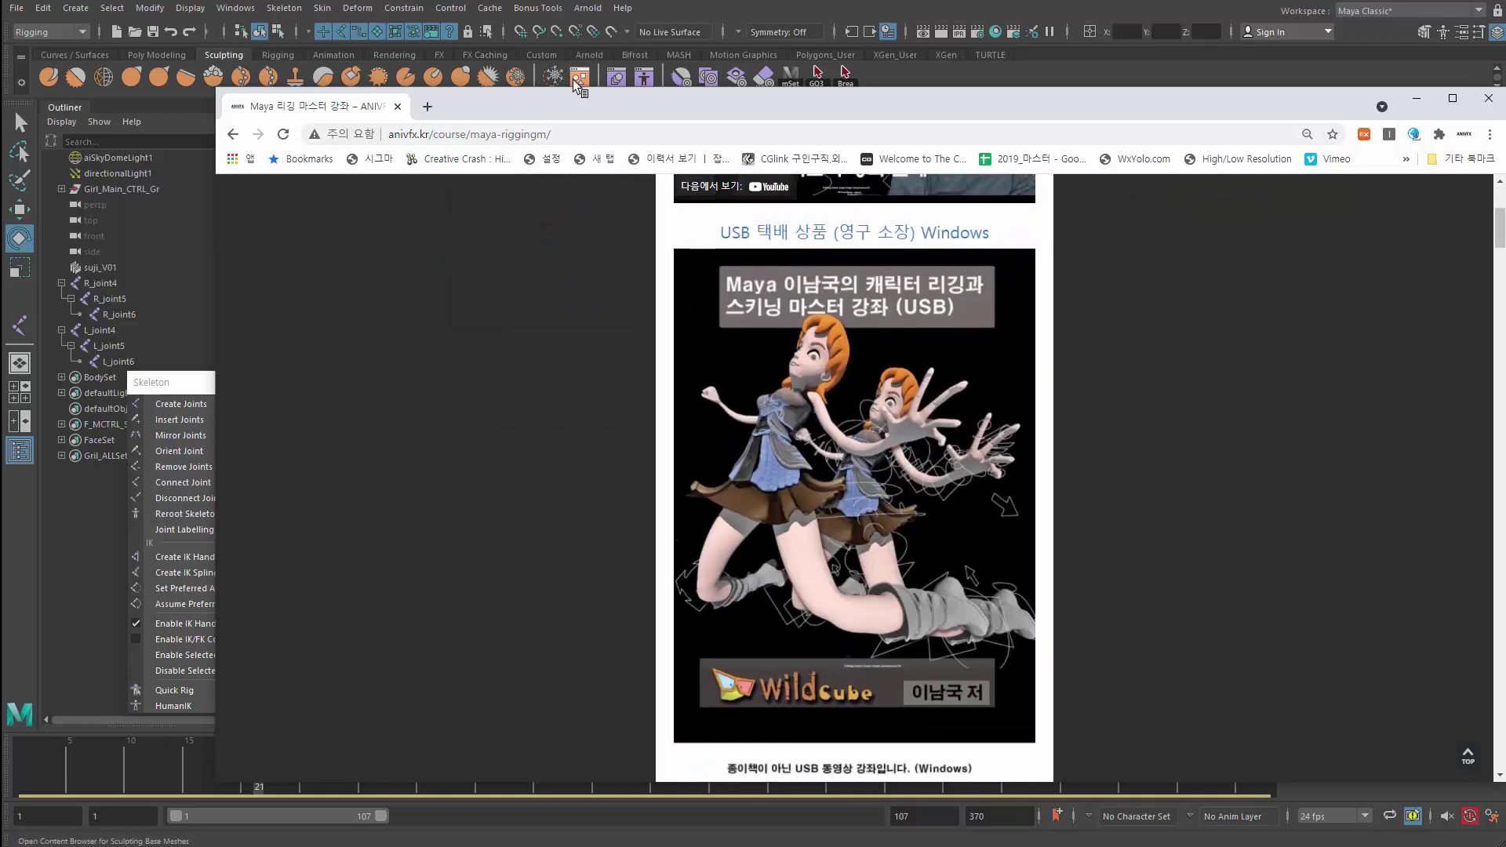
left_click_drag(575, 106, 1504, 104)
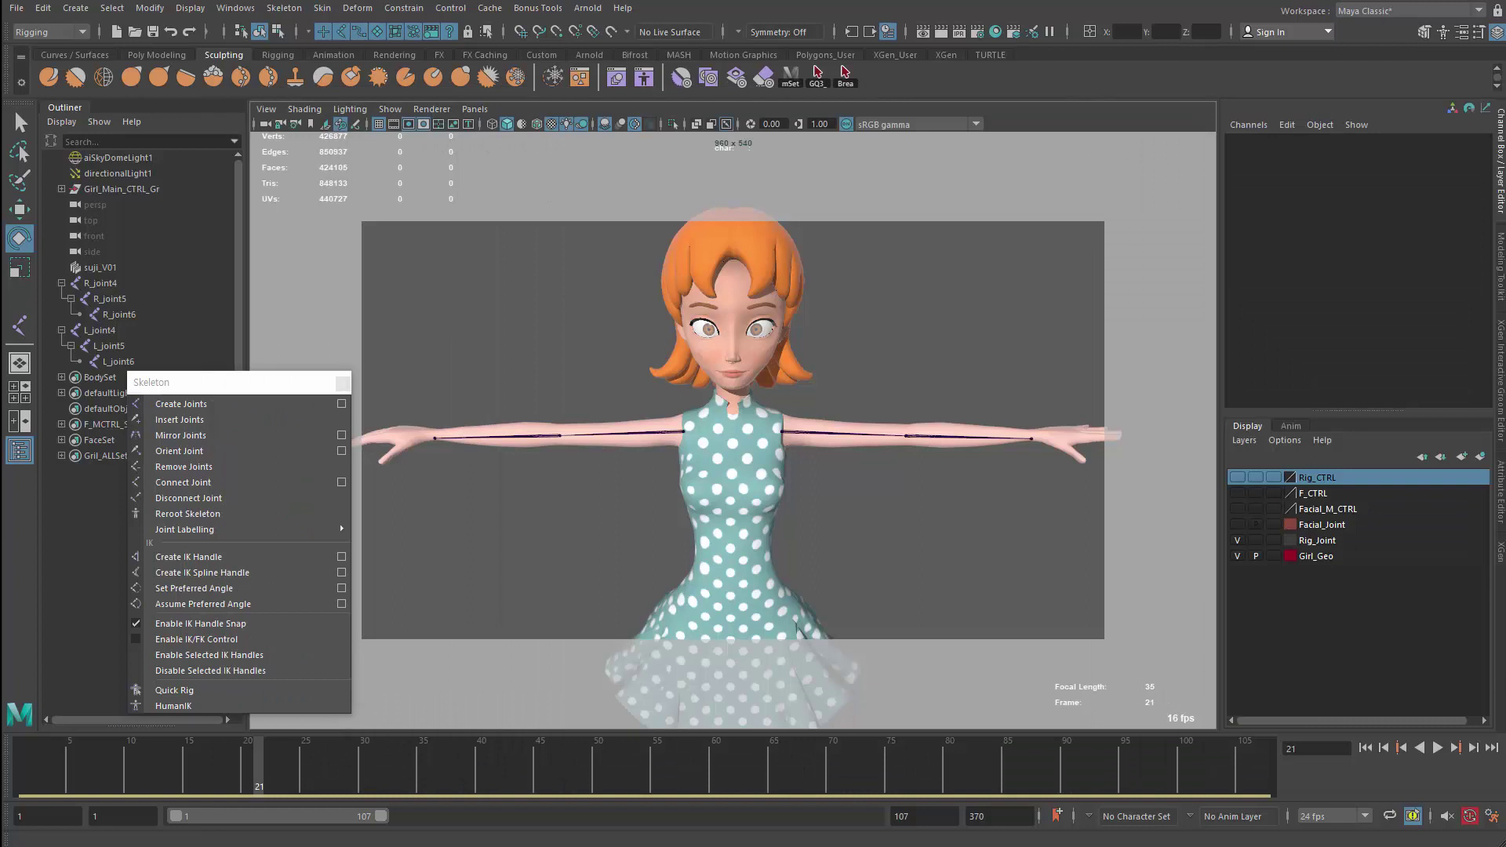